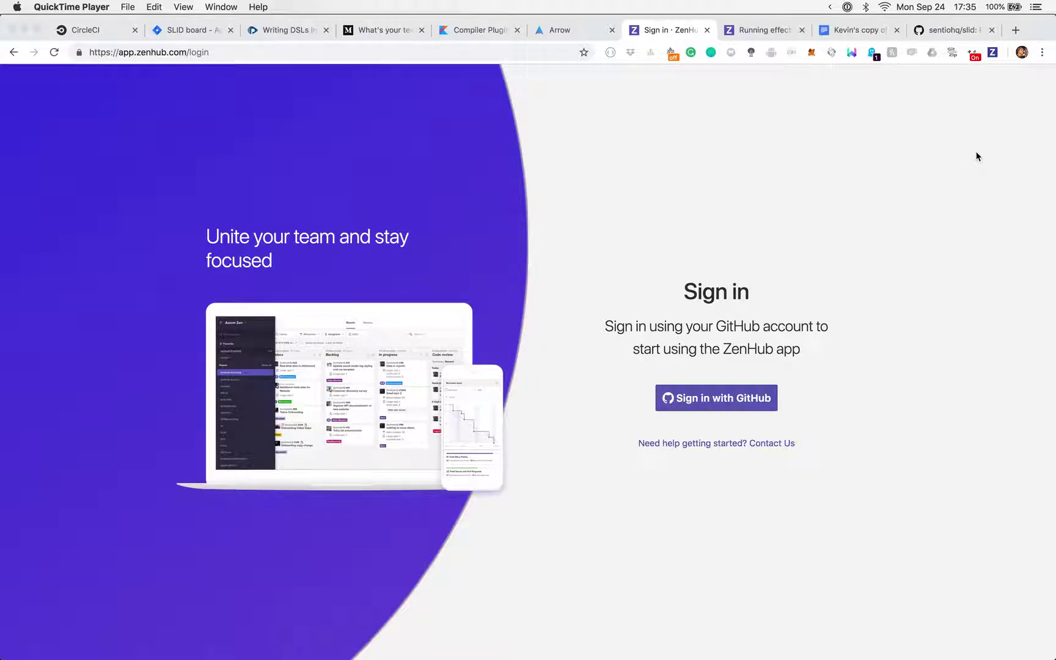
Open the ZenHub board of the sentiohq/slid repository on GitHub and look through its pipelines from Development Backlog to Closed.
click(952, 32)
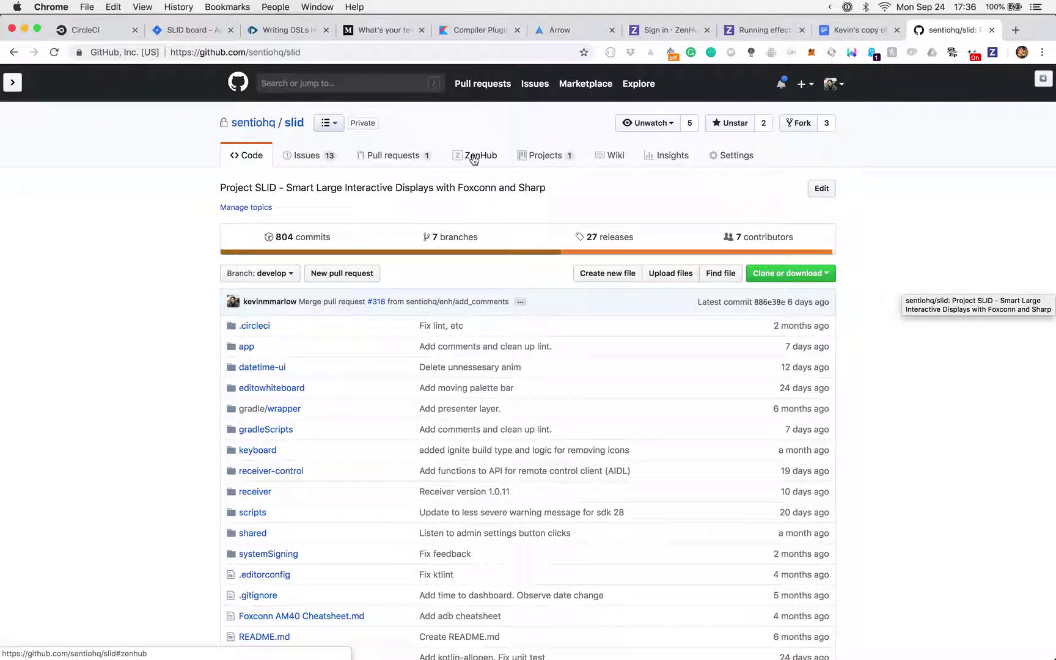
click(327, 129)
click(432, 121)
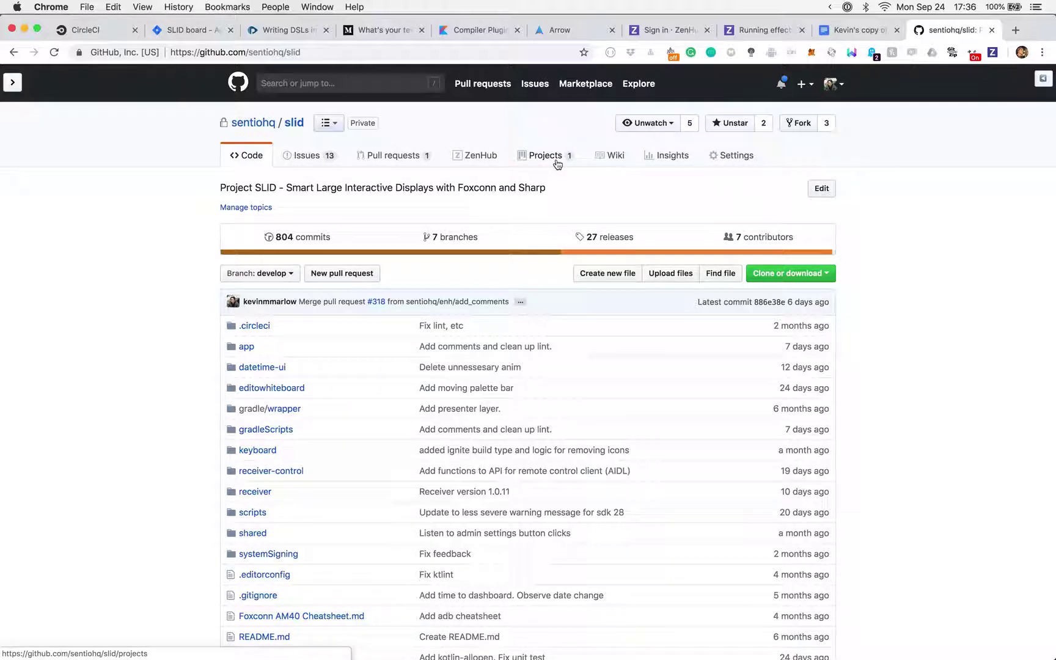
click(483, 160)
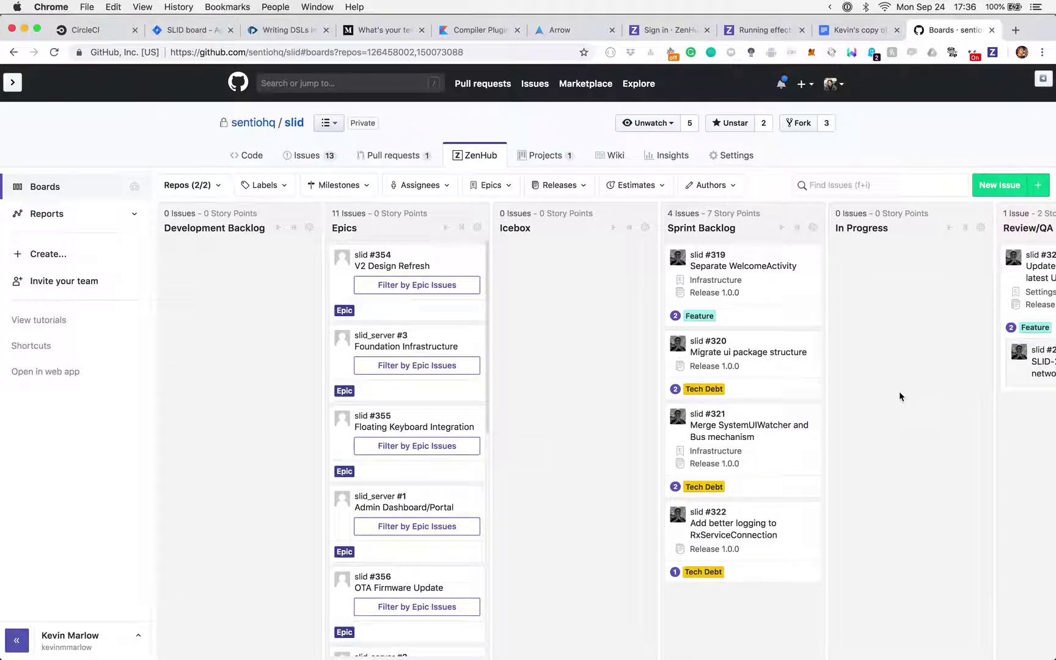
scroll(900, 393, right, 10)
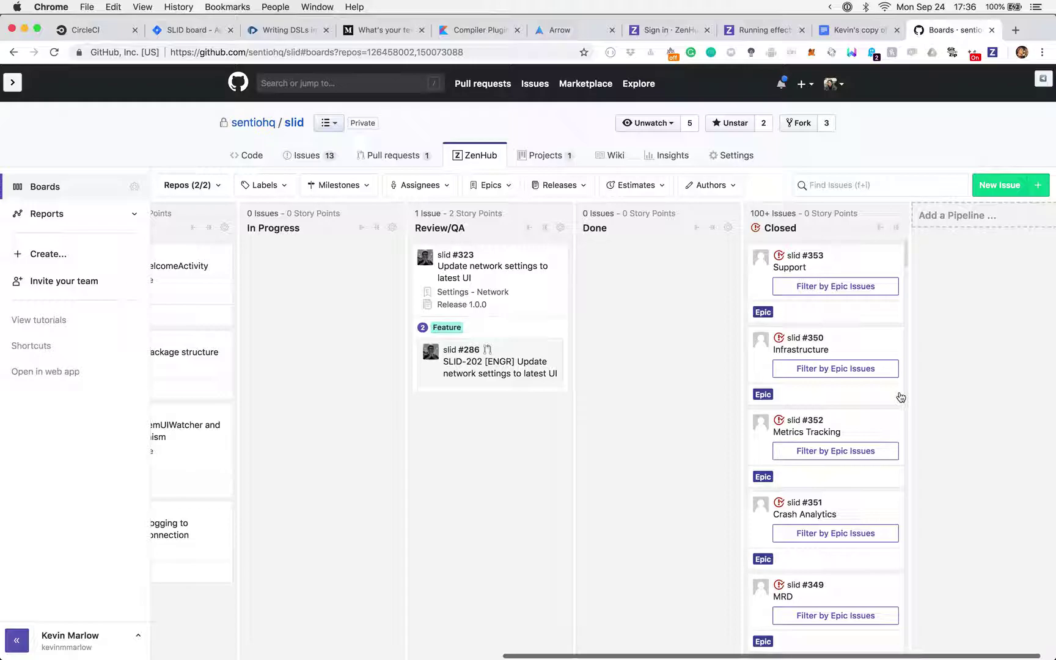
scroll(901, 396, left, 10)
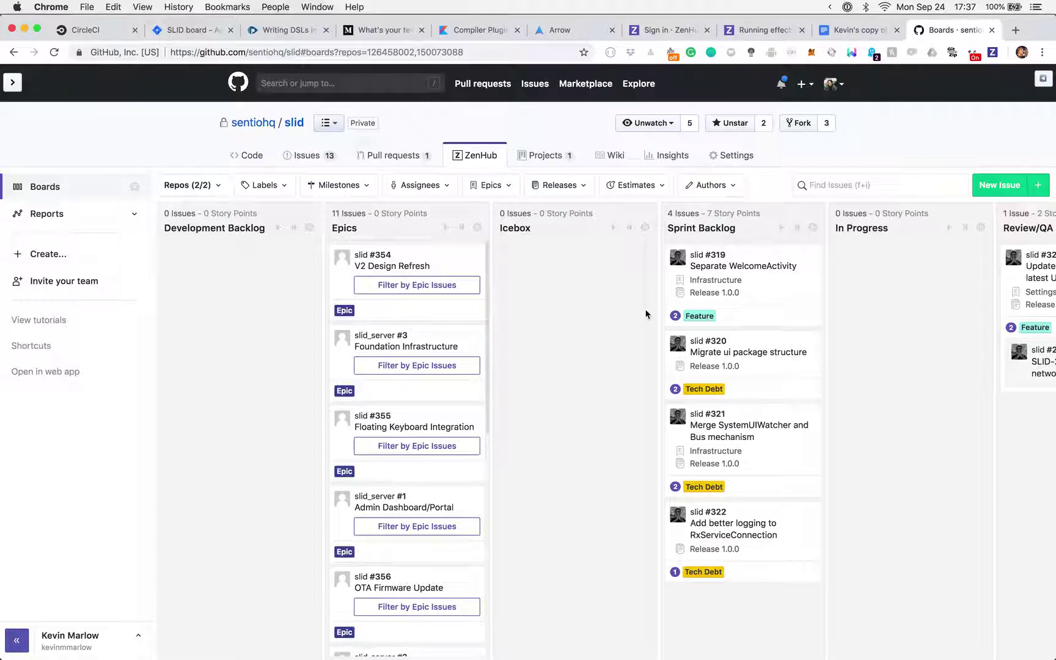
Sign in to the ZenHub web app with GitHub and open the slid repository's board in the sentiohq organization.
click(669, 32)
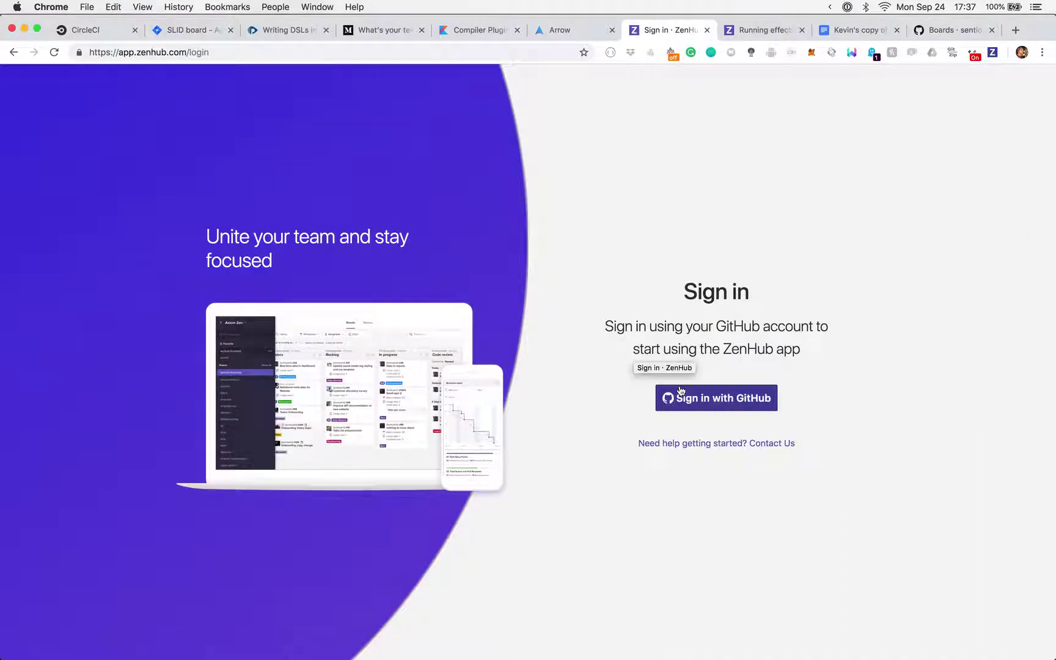
click(706, 406)
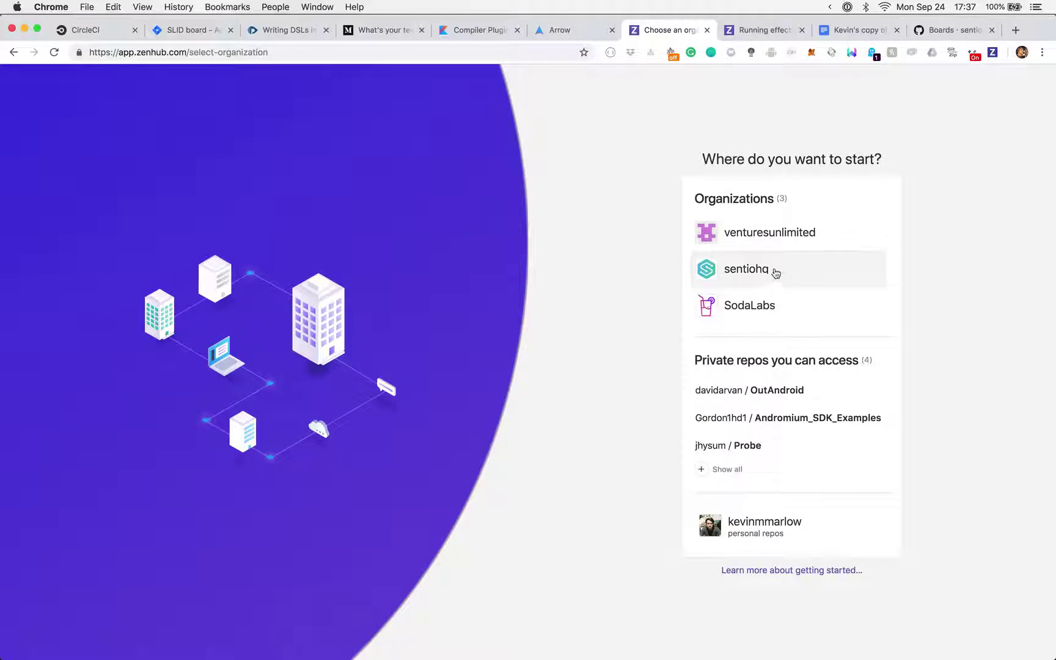
click(776, 272)
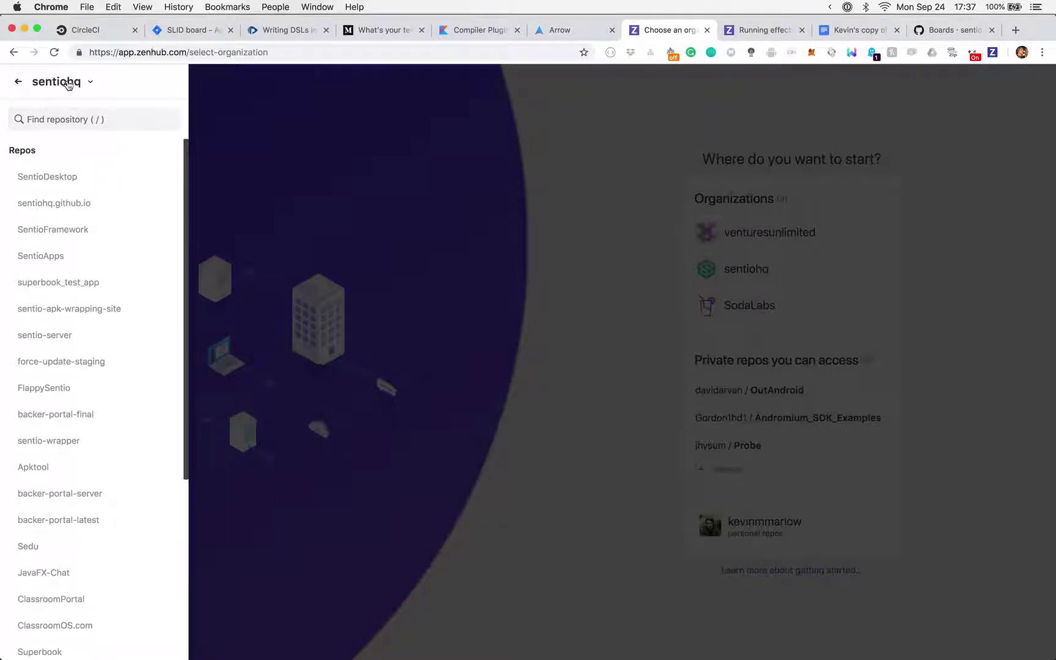
click(66, 121)
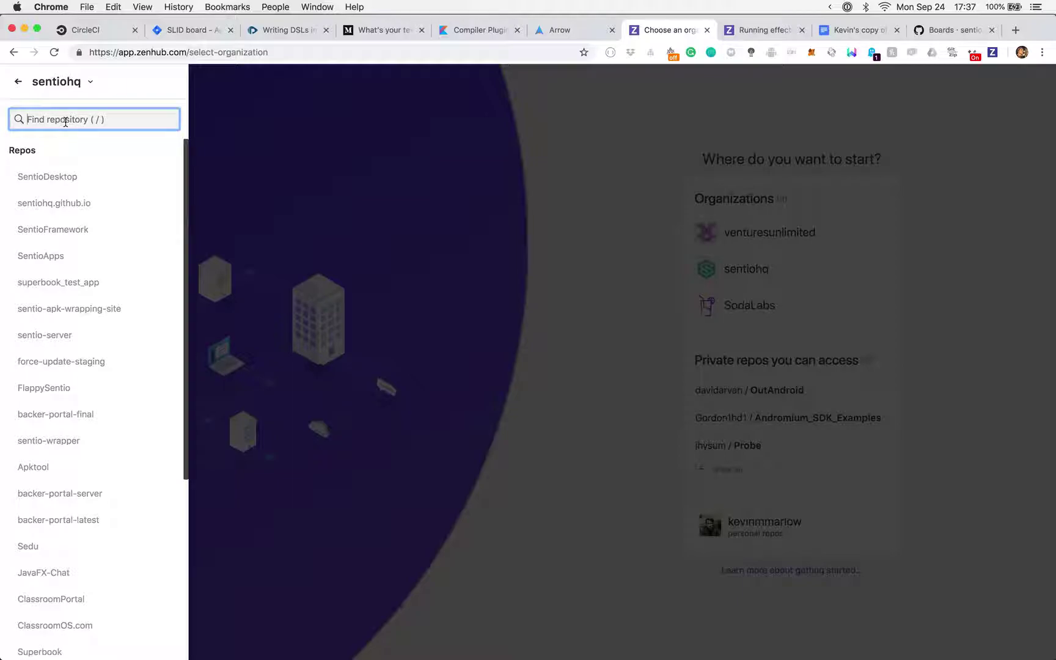
text(slid)
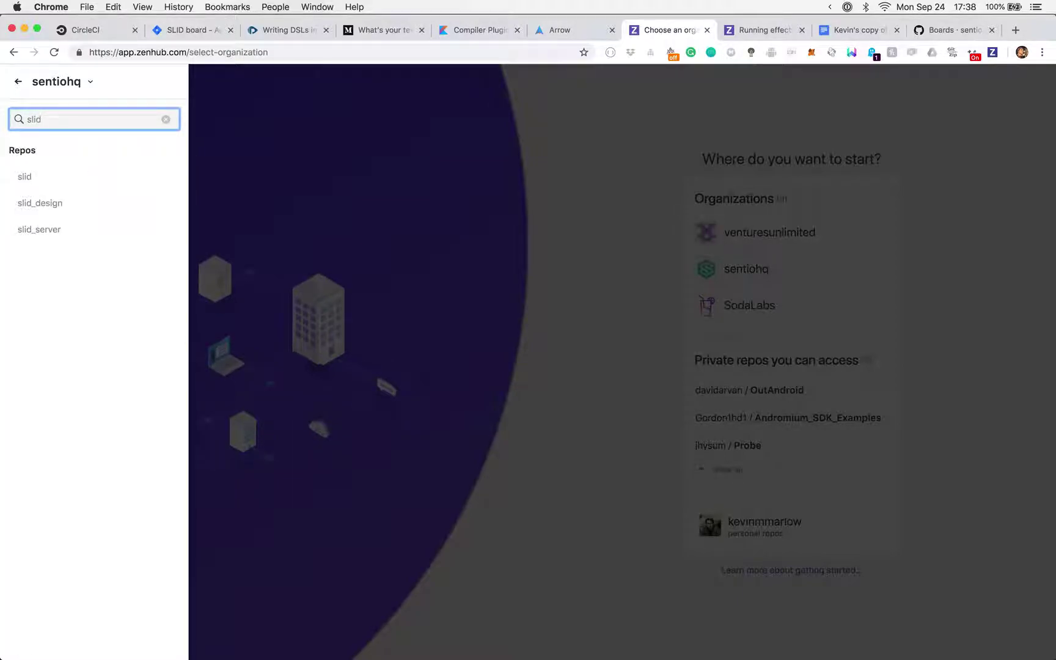
click(60, 182)
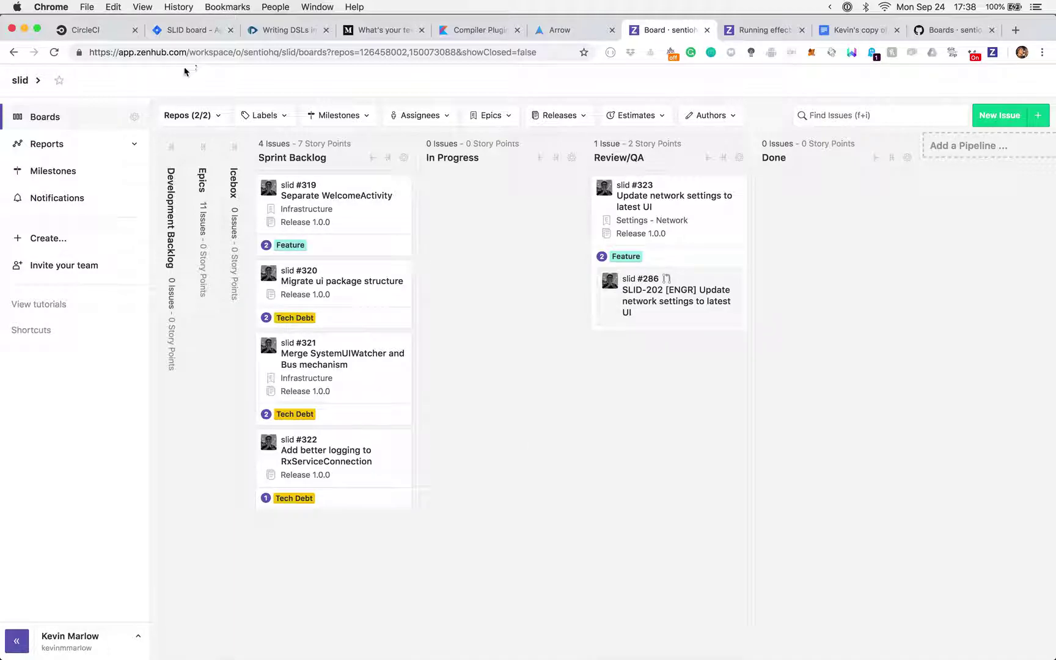
Review the board's display settings and the repositories available in its repo filter.
click(134, 120)
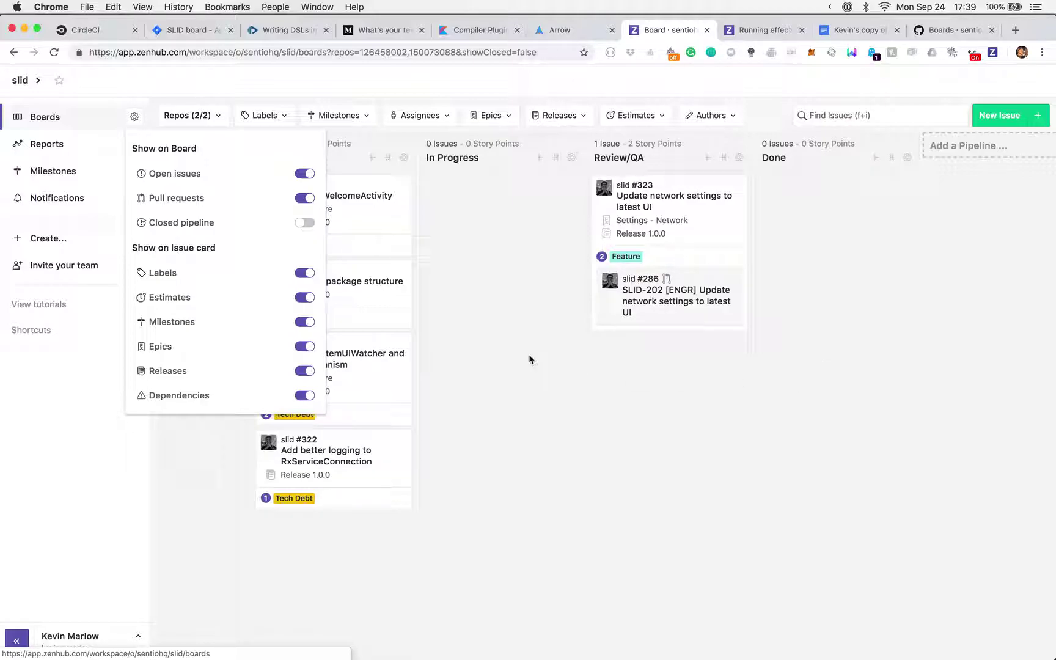
click(136, 119)
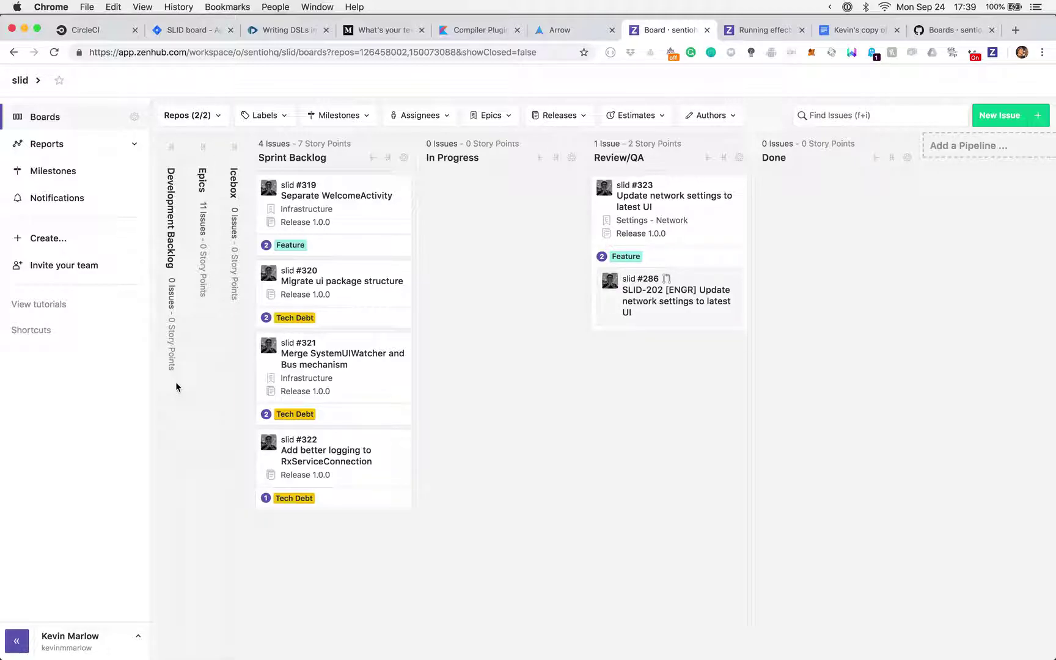
click(215, 130)
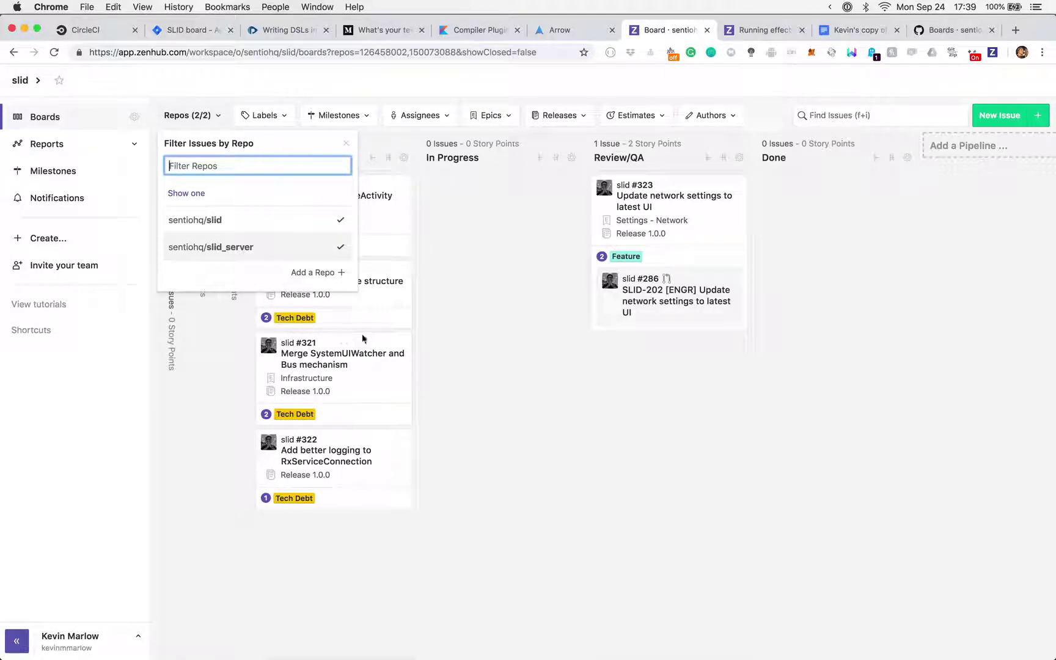
click(465, 339)
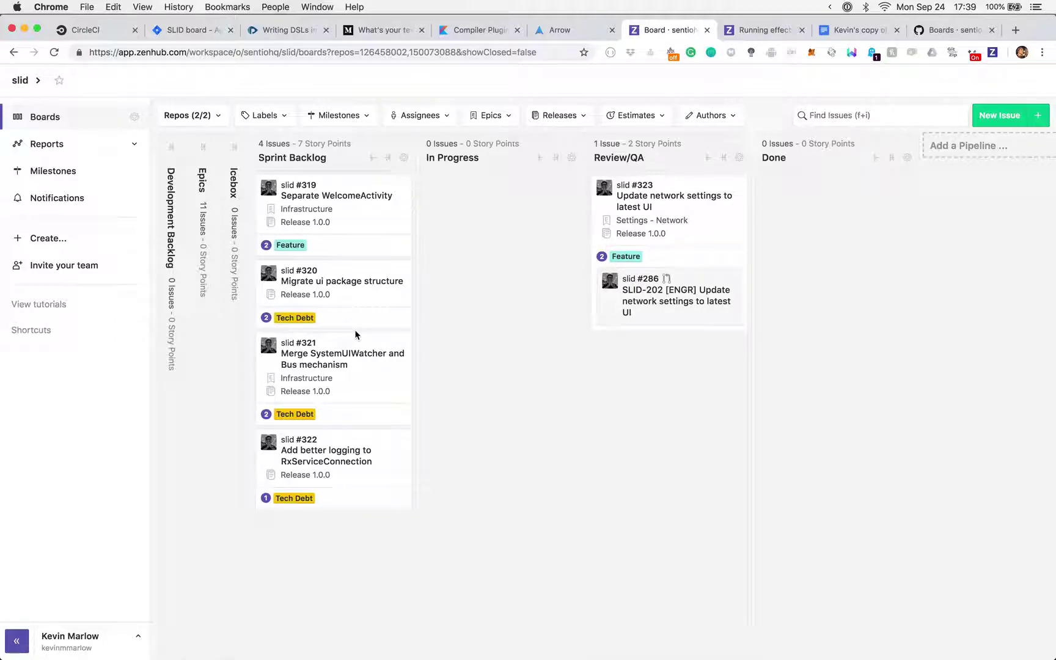
Check the board's label filter options, searching the labels for "b", and close the filter without choosing a label.
click(292, 121)
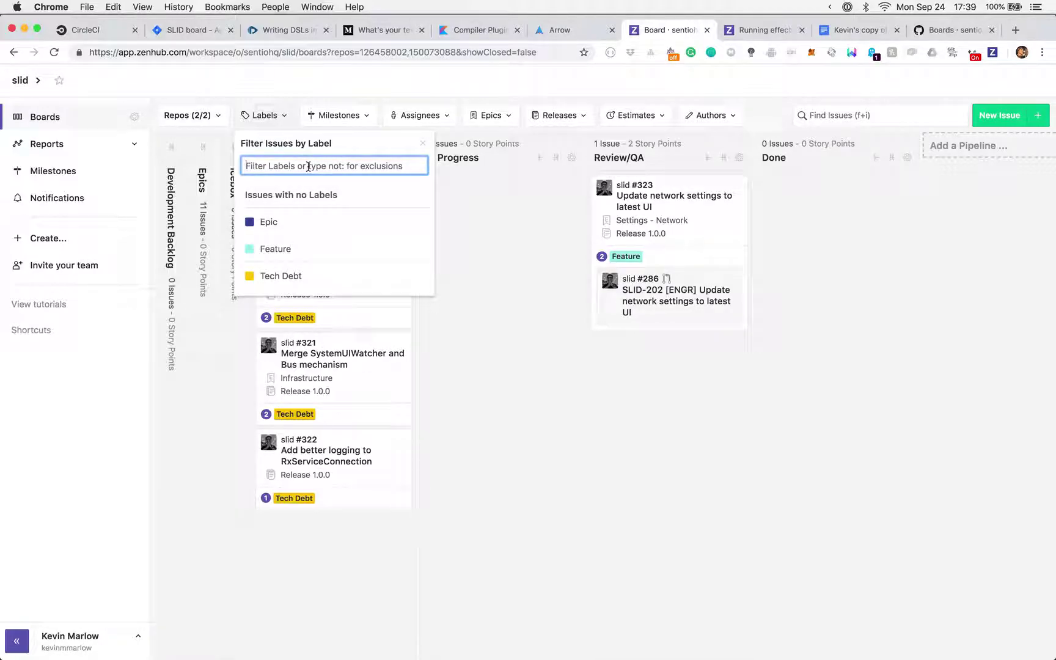
text(a)
key(BackSpace)
text(a)
key(BackSpace)
text(d)
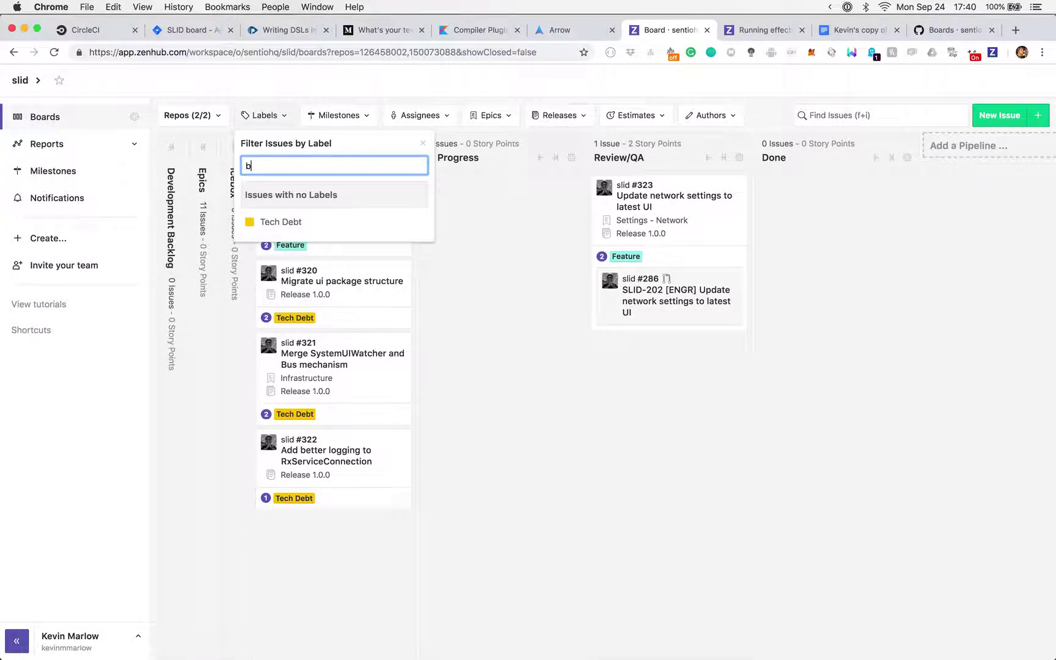
key(BackSpace)
click(465, 344)
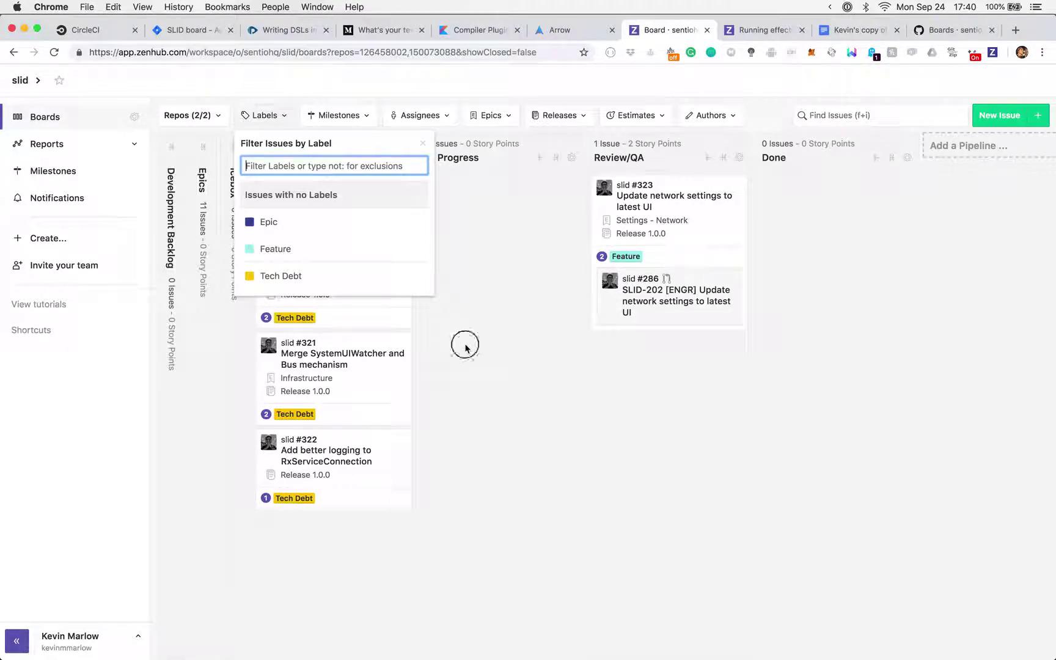
Switch to the slid repository on GitHub and open the list of labels for its issues.
click(934, 29)
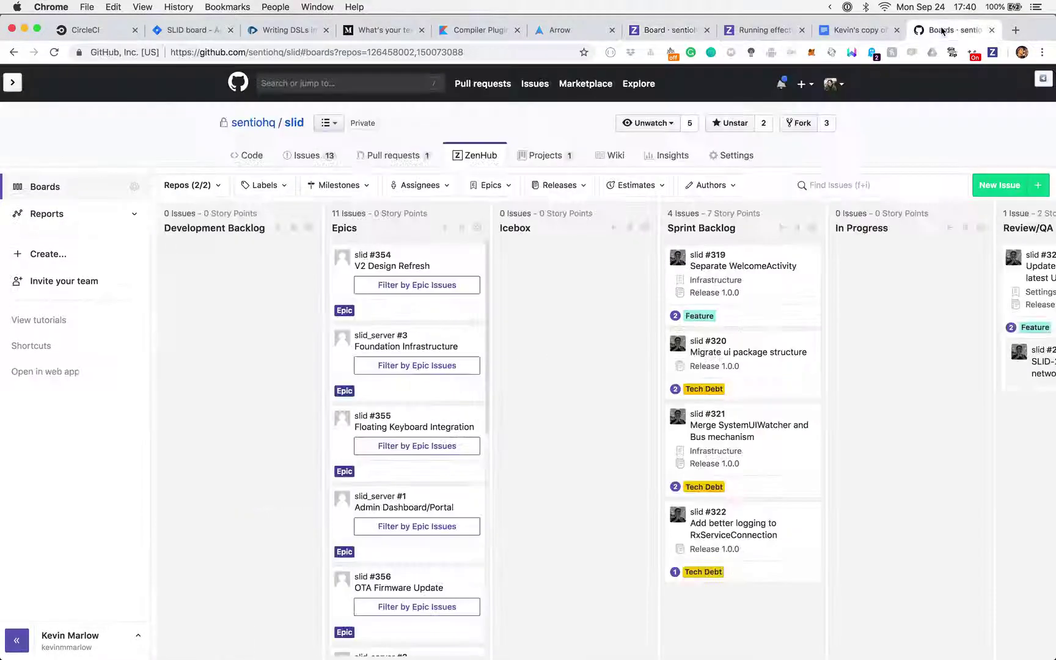
click(317, 158)
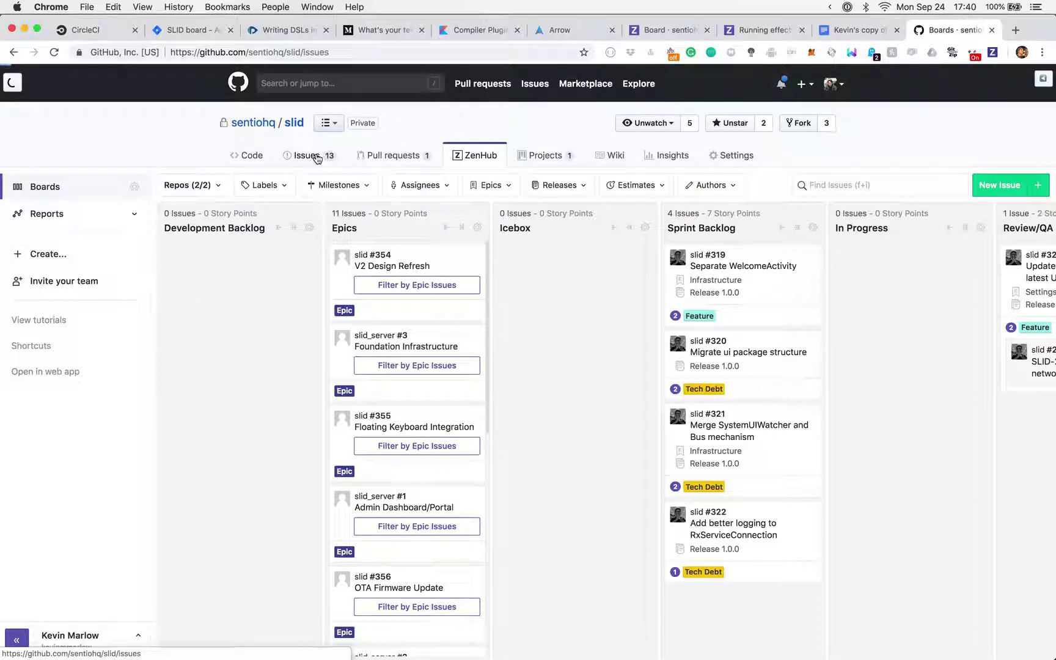
click(319, 159)
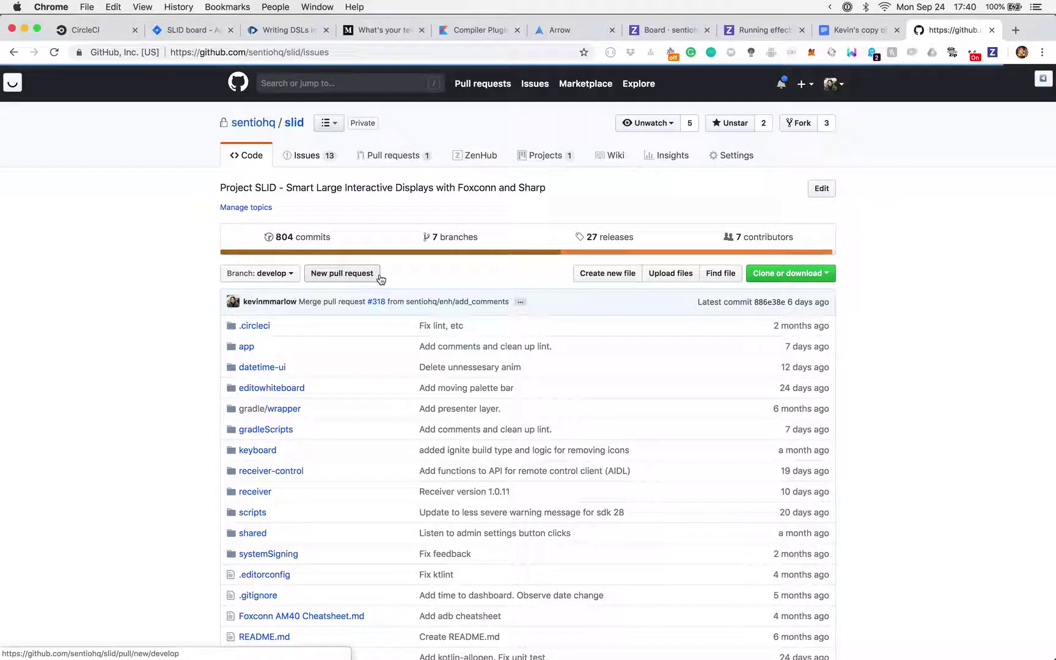
click(306, 161)
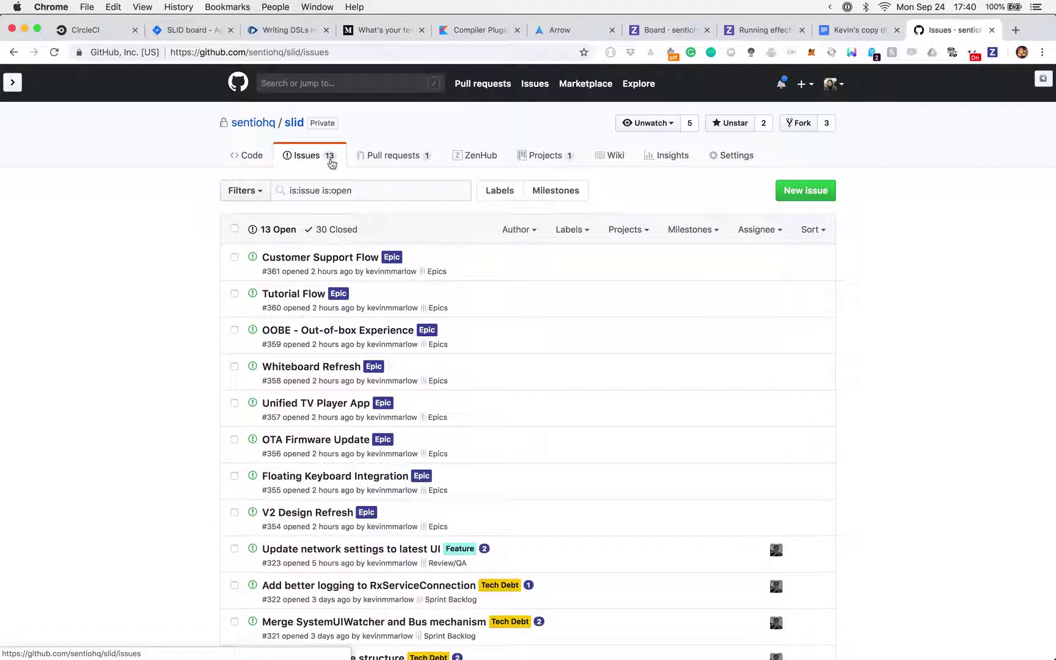
click(499, 199)
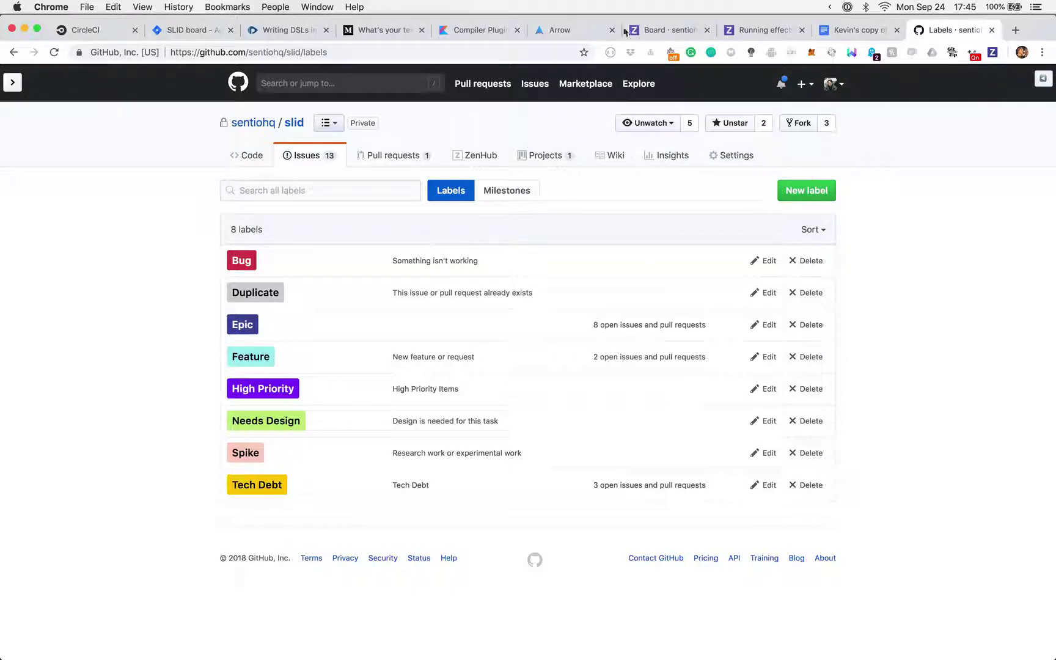
Return to the ZenHub web app board and expand the Development Backlog, Epics and Icebox pipelines to view all columns.
click(674, 33)
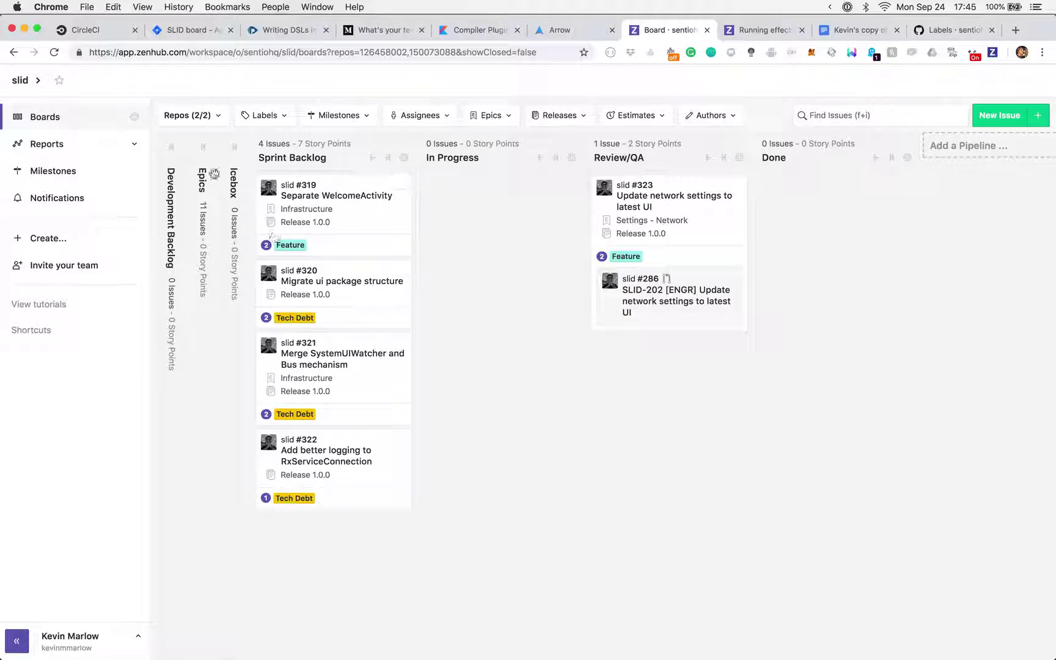
click(172, 146)
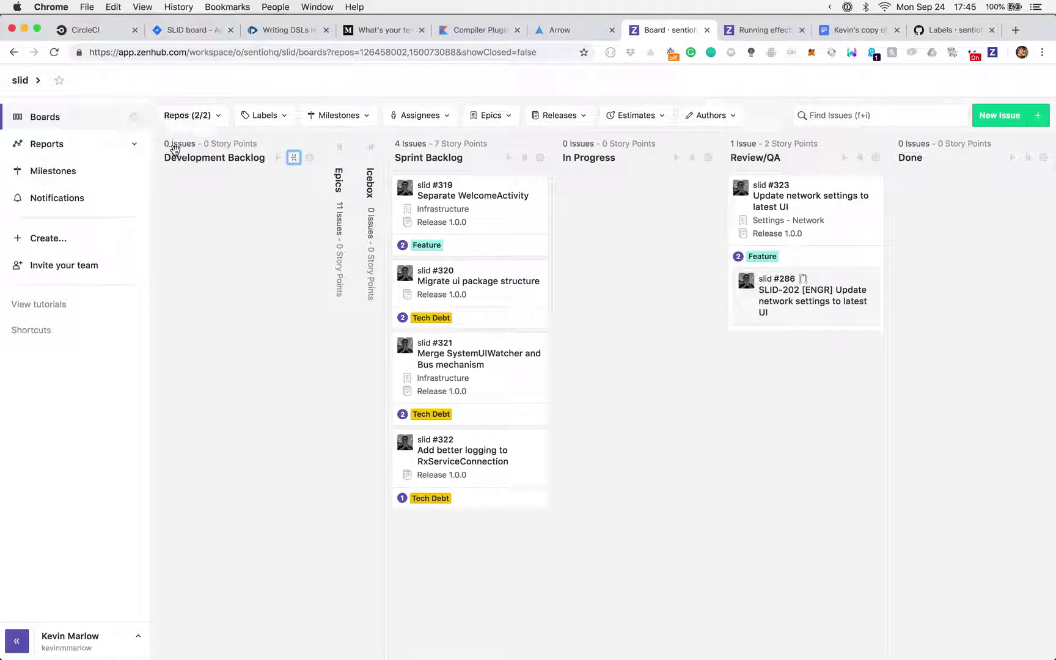
click(339, 147)
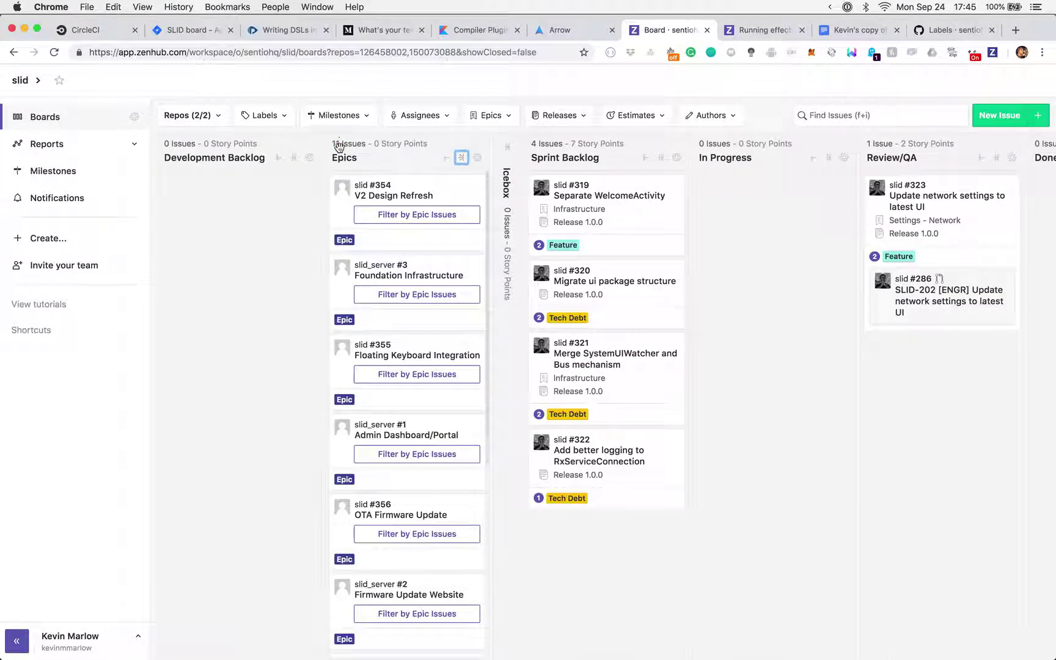
click(506, 148)
scroll(544, 212, right, 5)
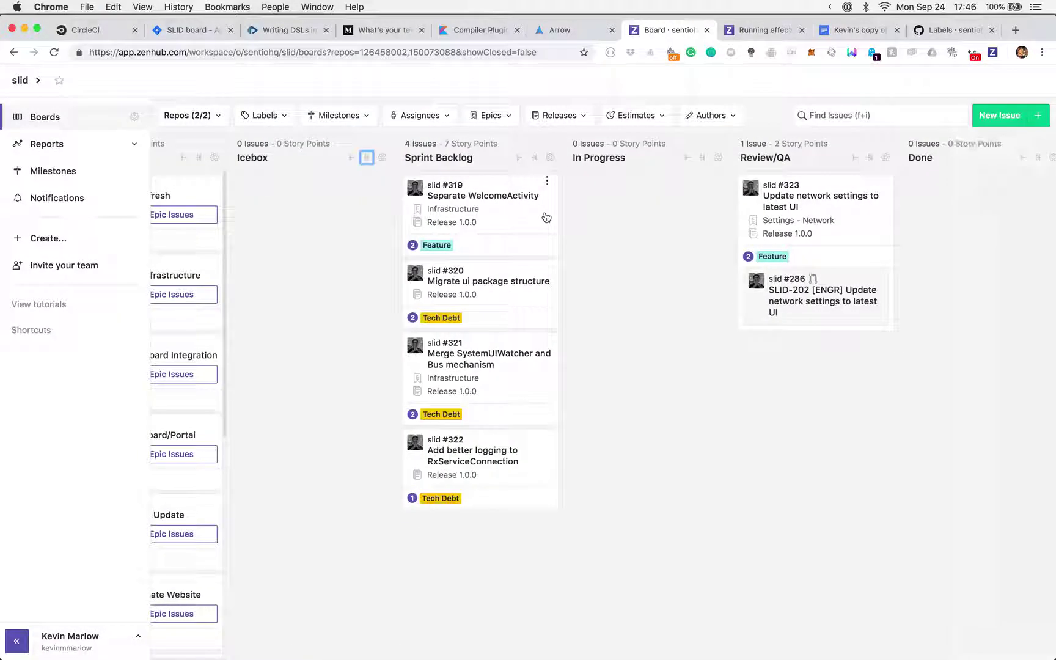
scroll(547, 217, left, 5)
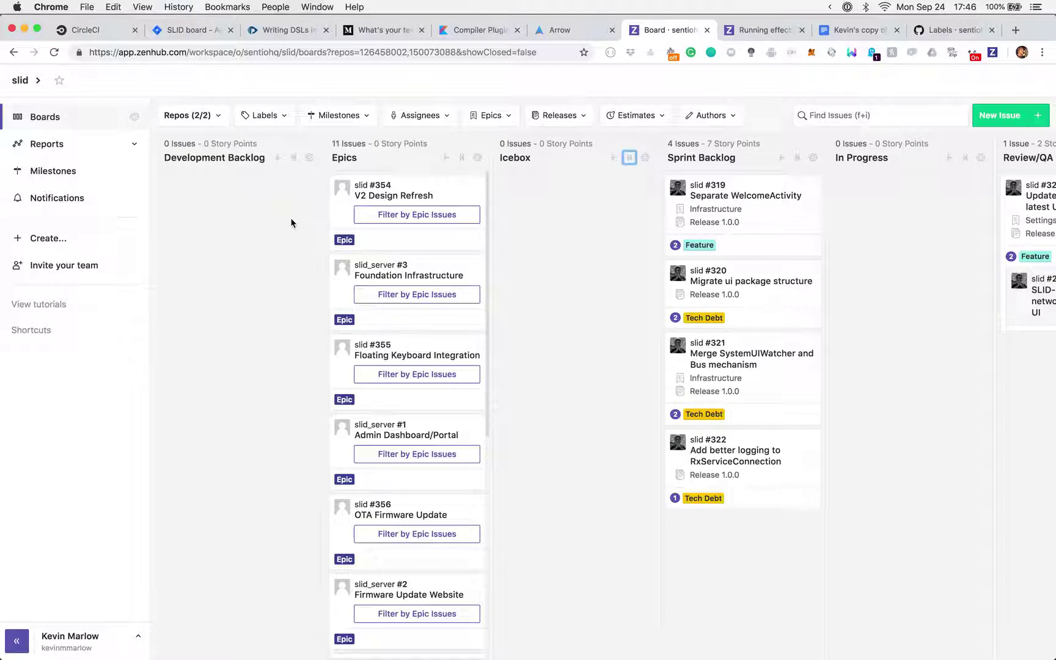
Collapse the Development Backlog pipeline and look through the issues in the Epics pipeline.
click(280, 160)
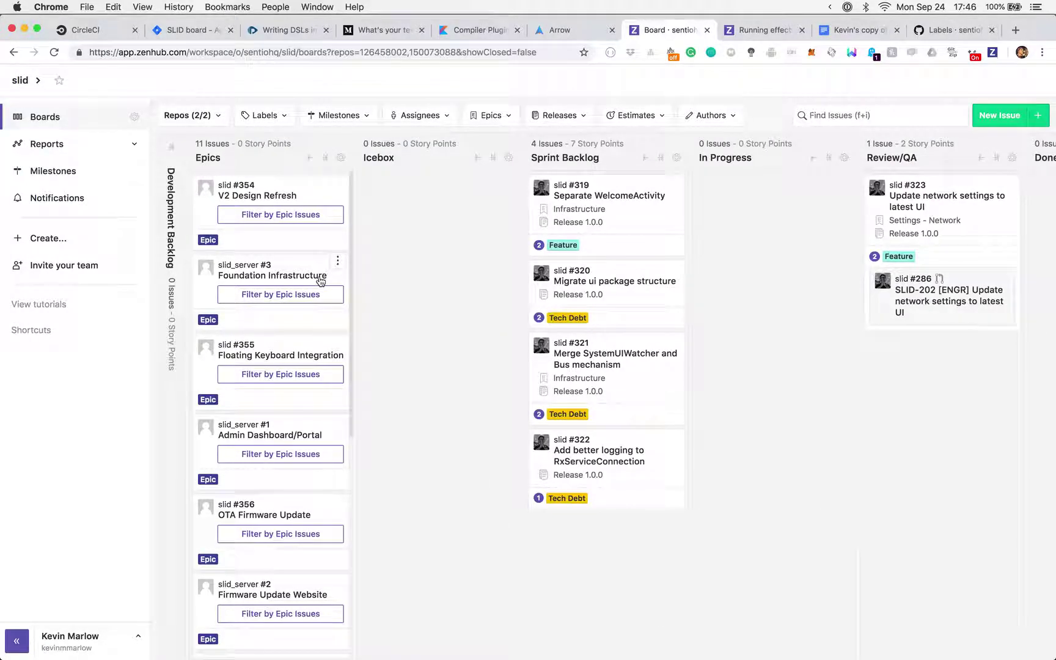
scroll(320, 282, down, 5)
scroll(320, 281, down, 2)
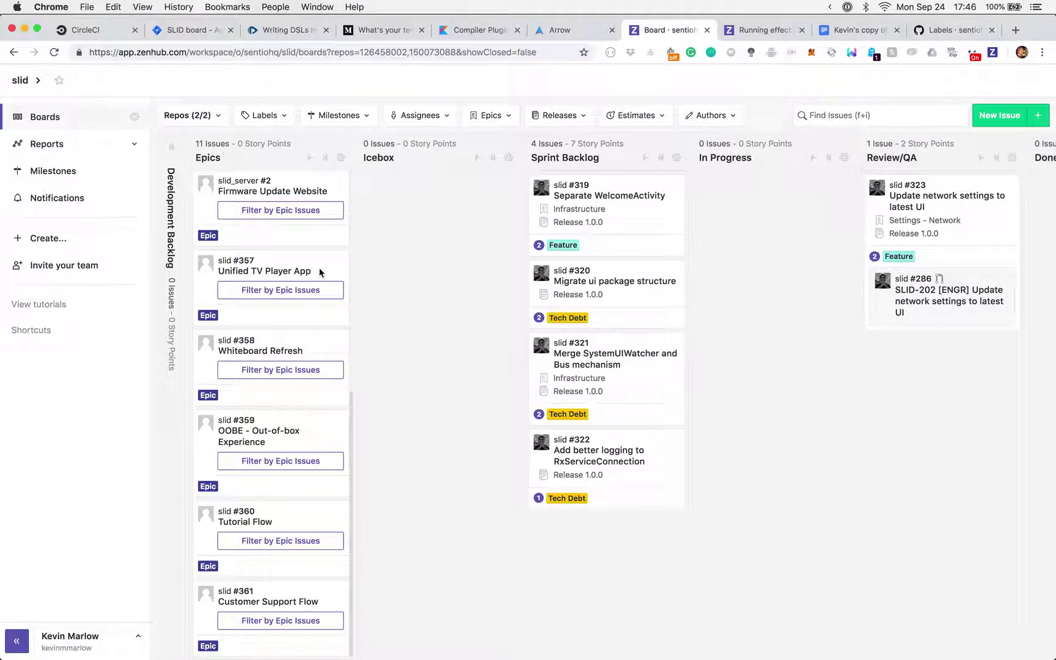
scroll(321, 273, up, 6)
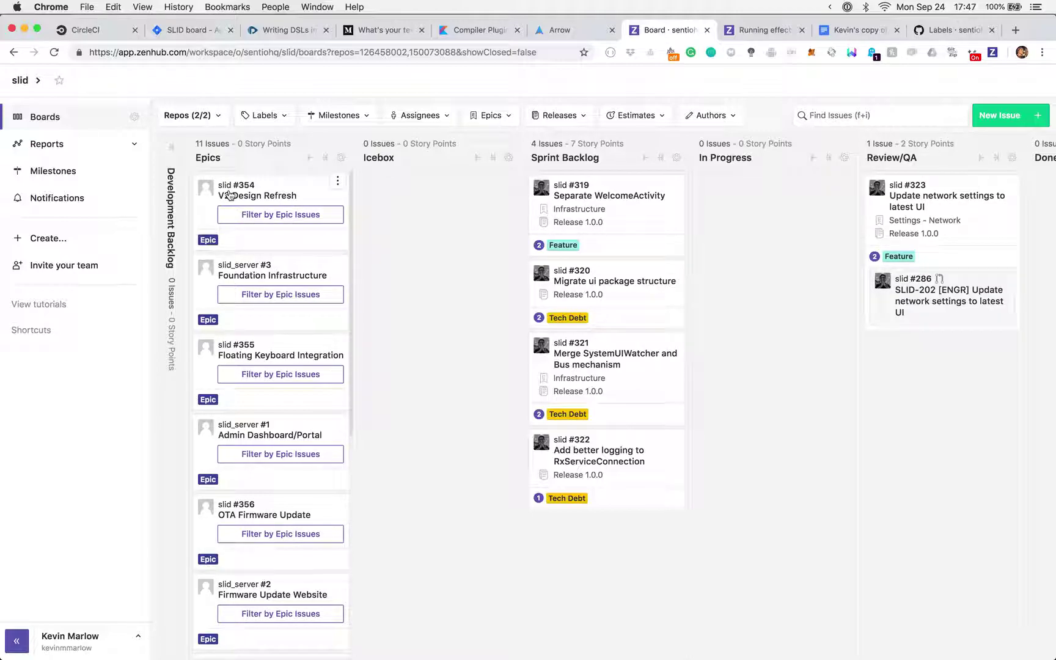
Check the repositories in the board's repo filter, and collapse the Epics and Icebox pipelines.
click(205, 116)
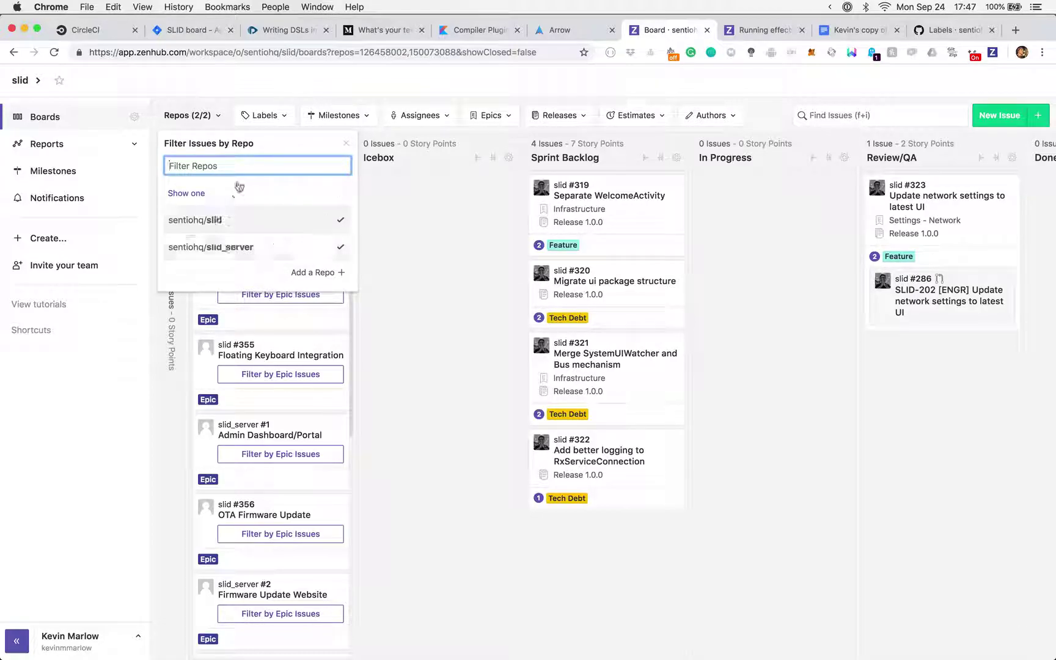
click(210, 122)
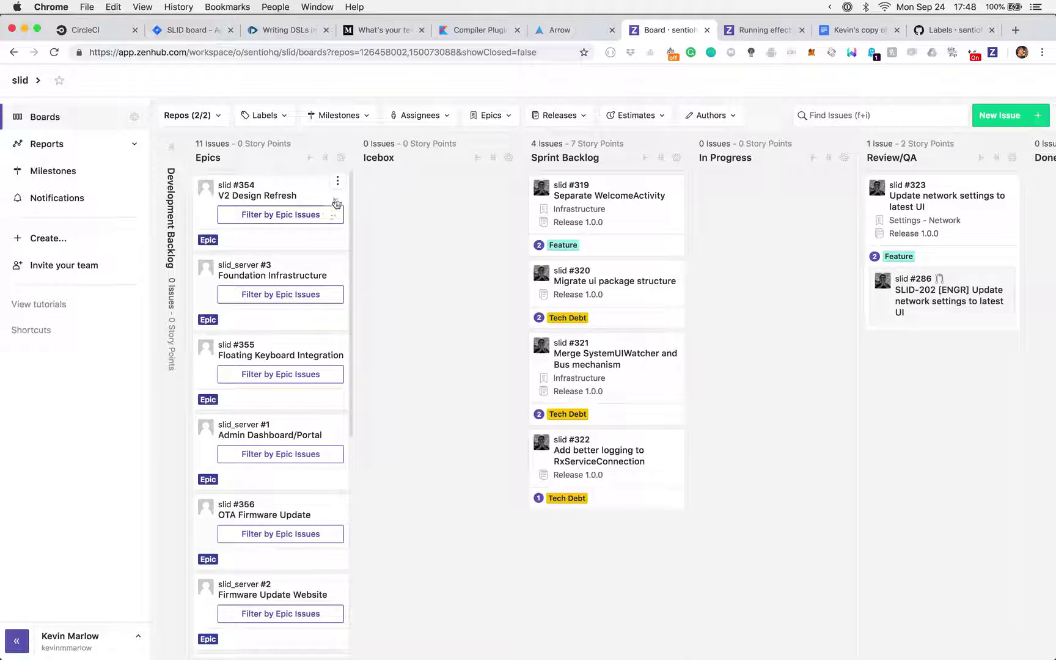
click(310, 160)
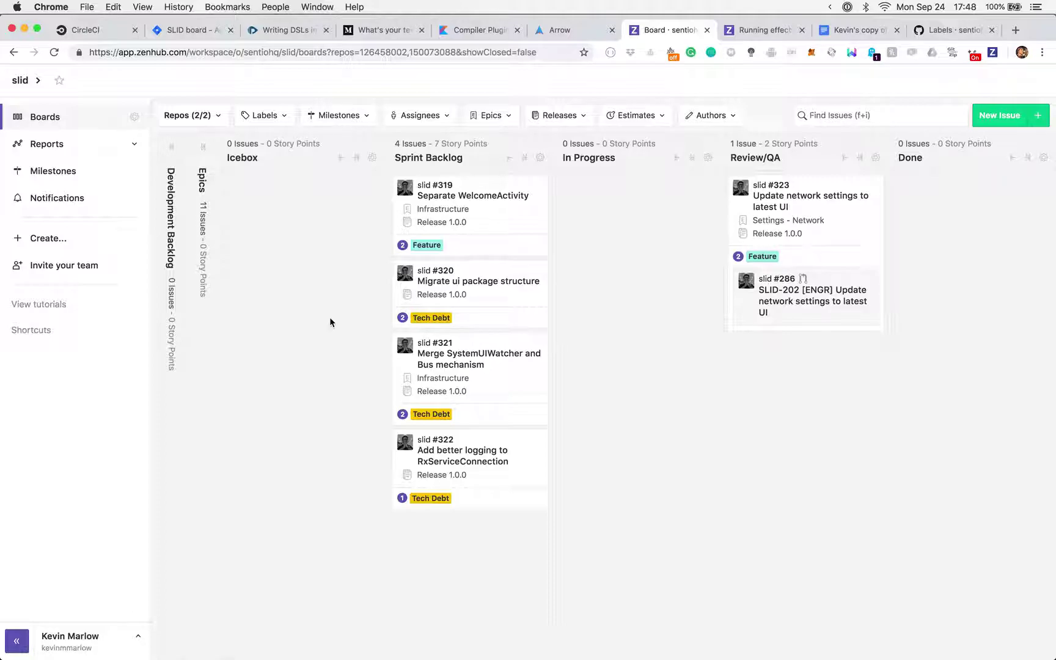
click(341, 161)
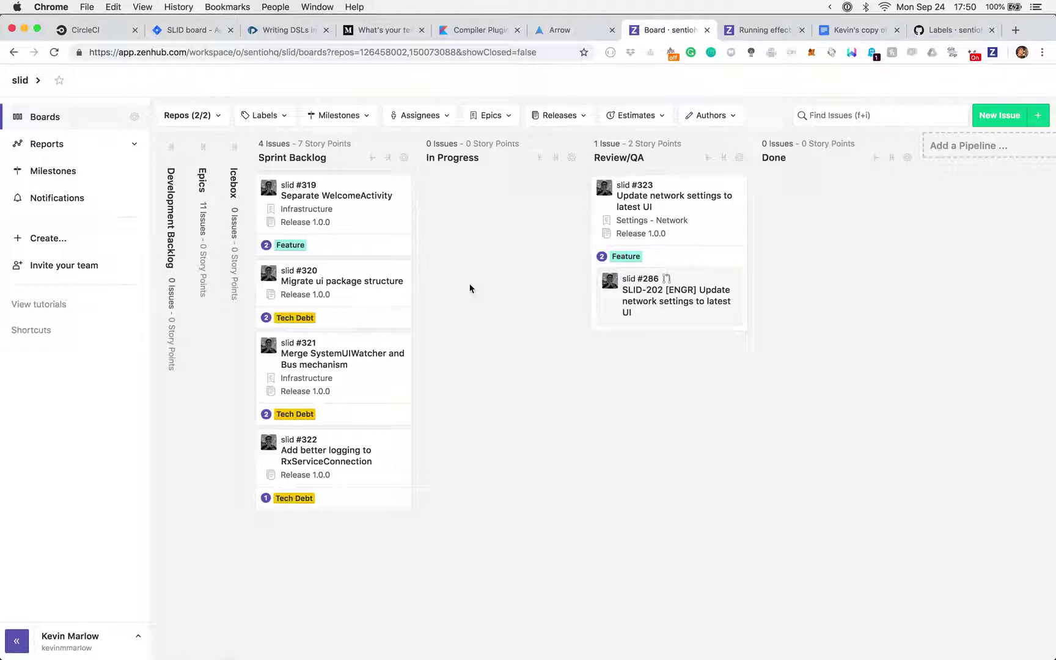
Start a new issue titled "Demo issue" in sentiohq/slid and place it in the Sprint Backlog pipeline.
click(1028, 118)
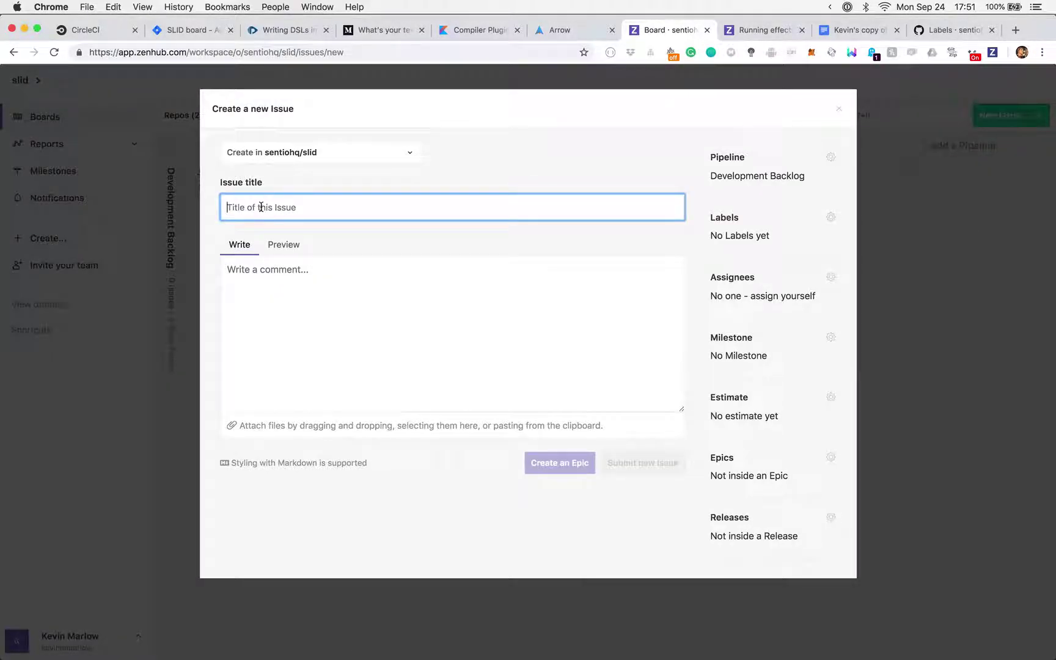
text(Demo issue)
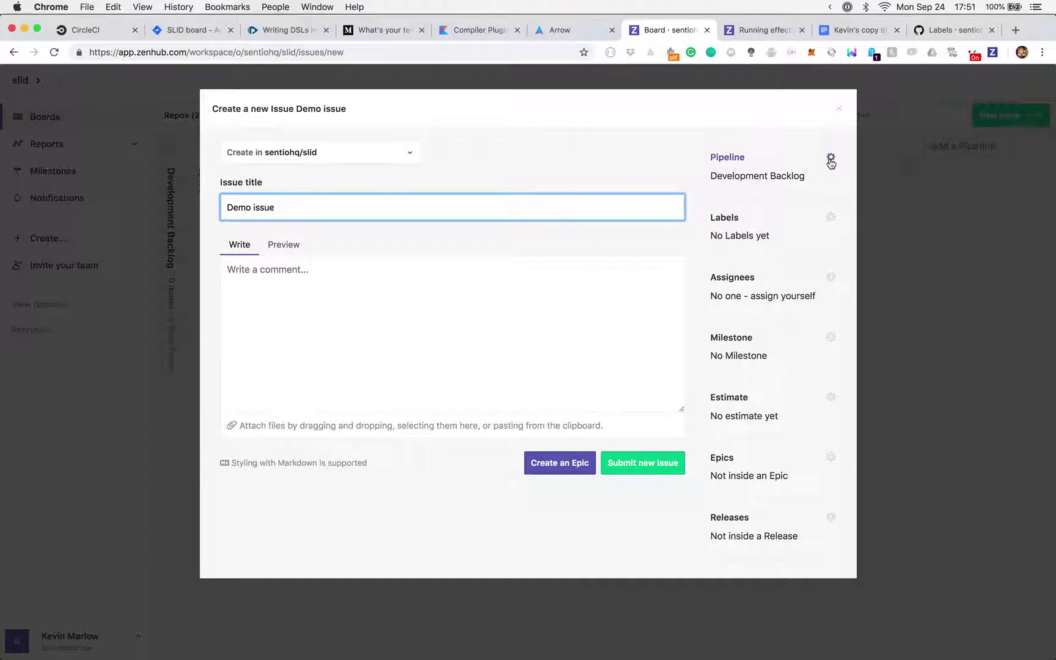
click(831, 161)
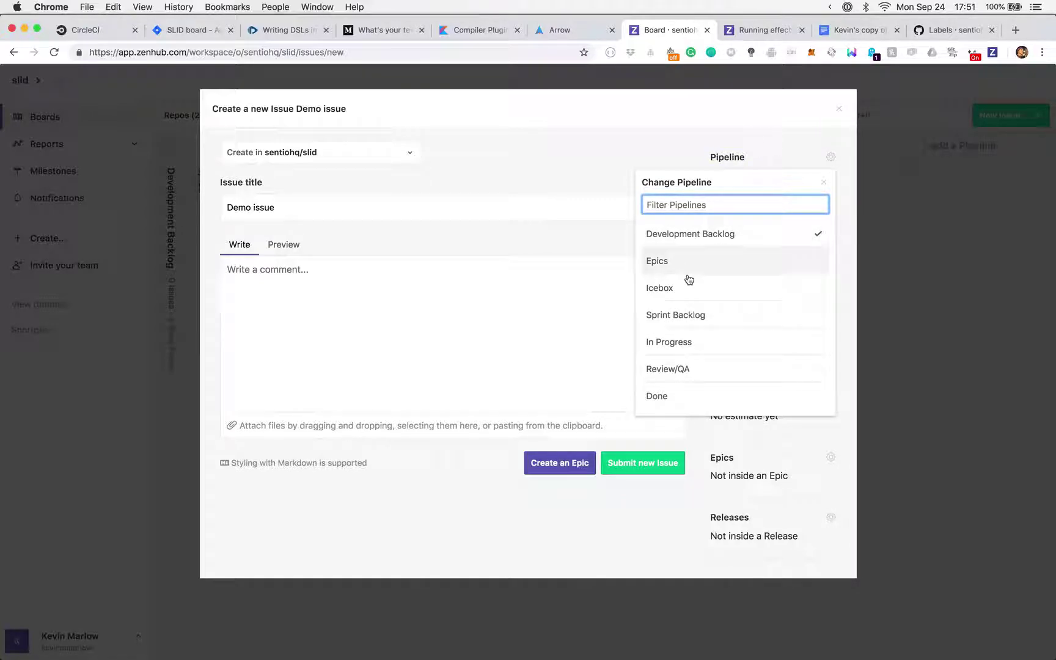
click(682, 322)
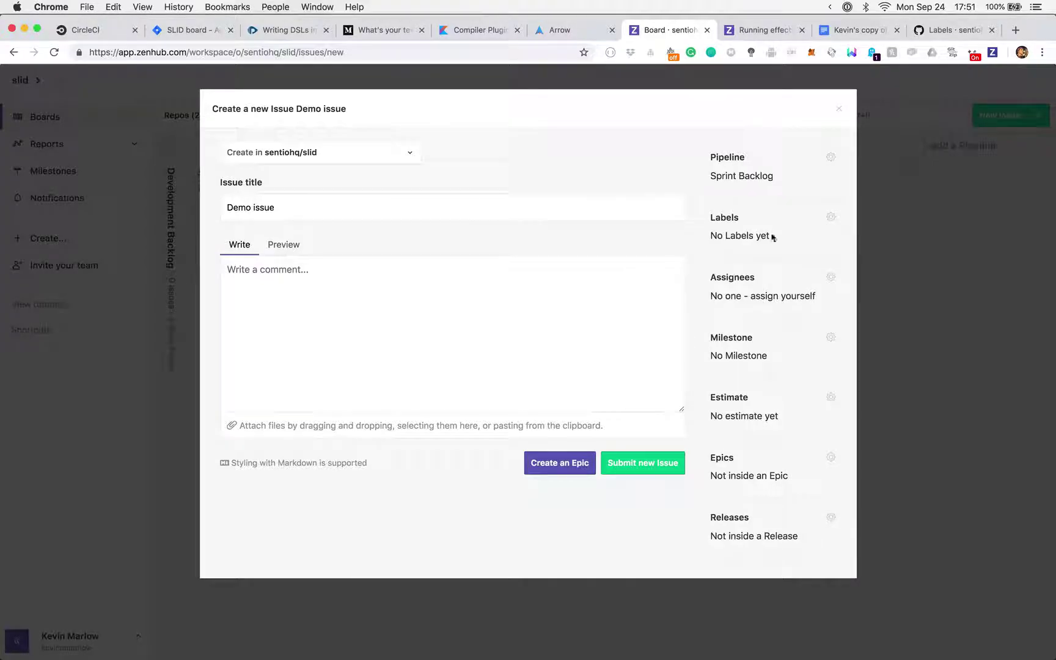
Apply the Spike and High Priority labels to the new issue.
click(830, 218)
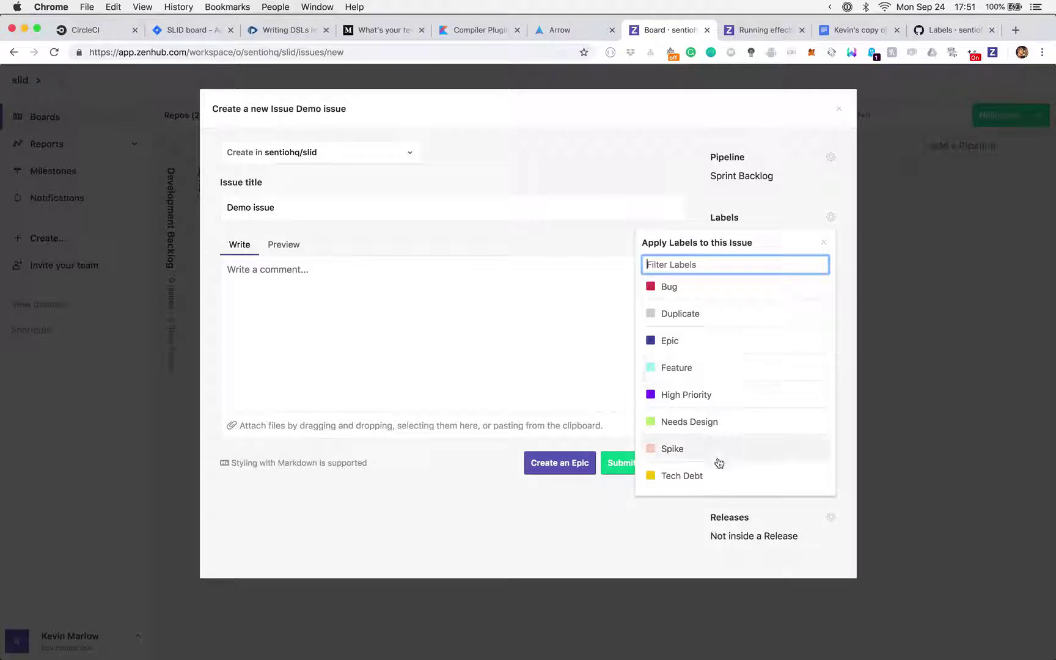
click(719, 458)
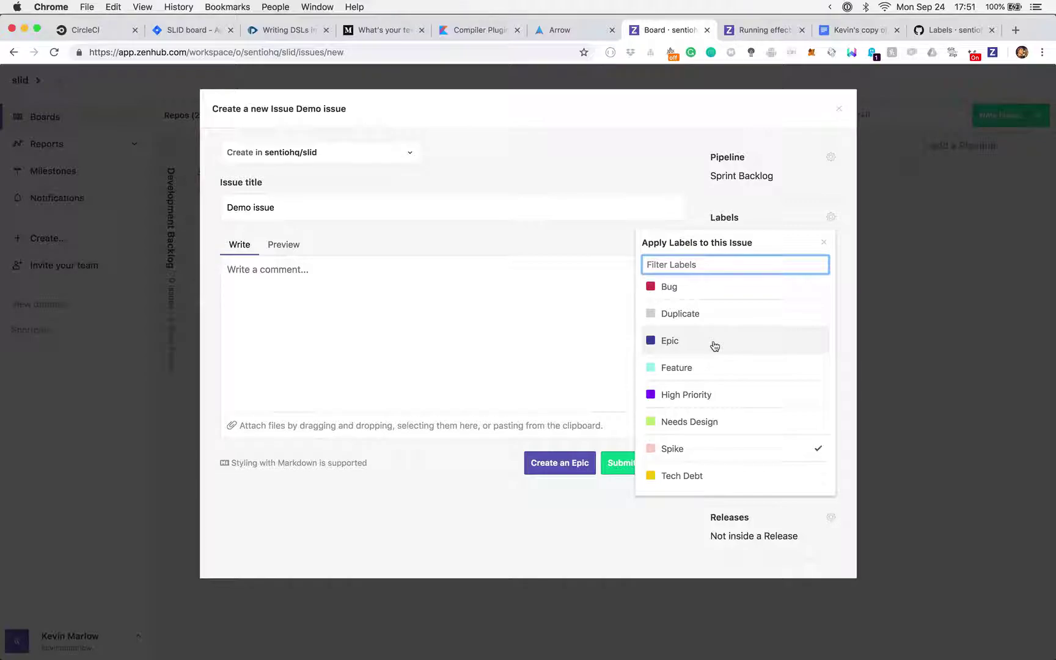
click(700, 396)
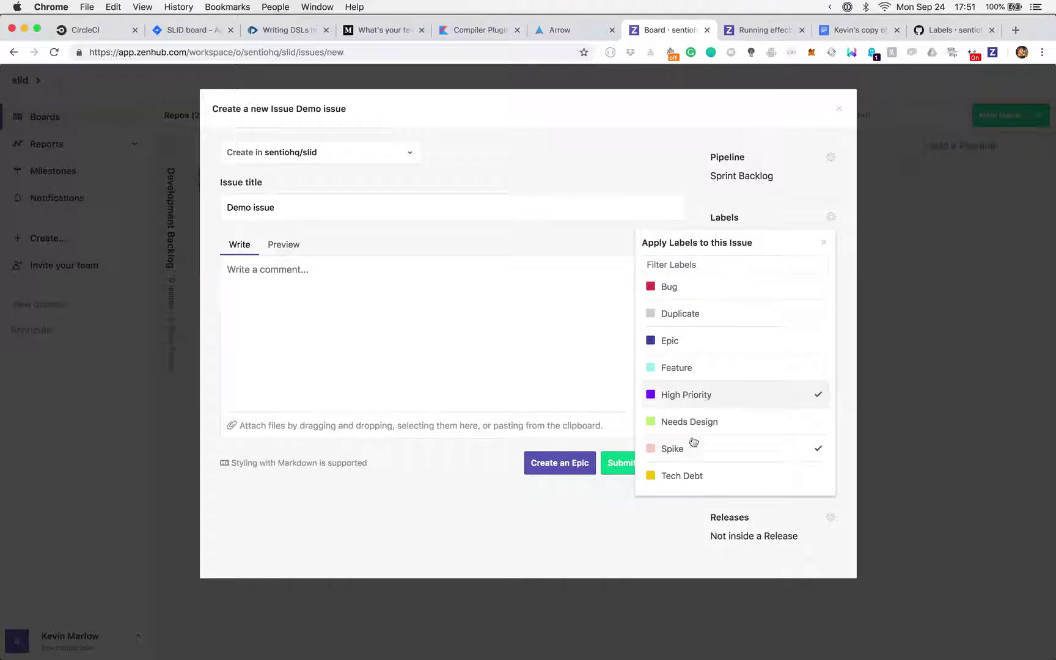
click(633, 540)
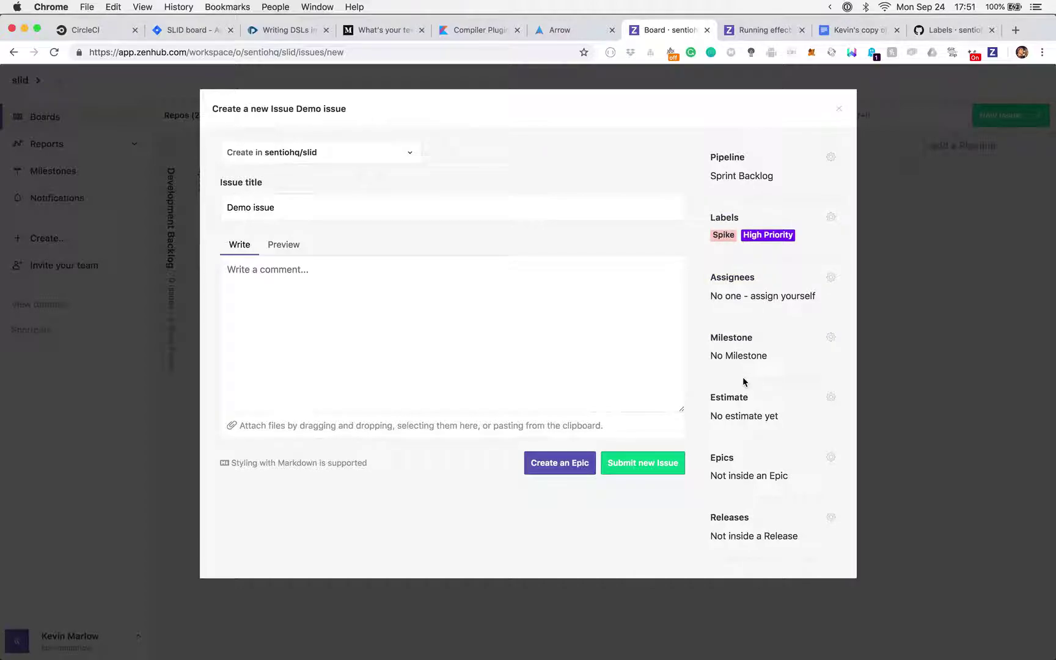
Assign the new issue to yourself and check the open milestones without selecting one.
click(833, 278)
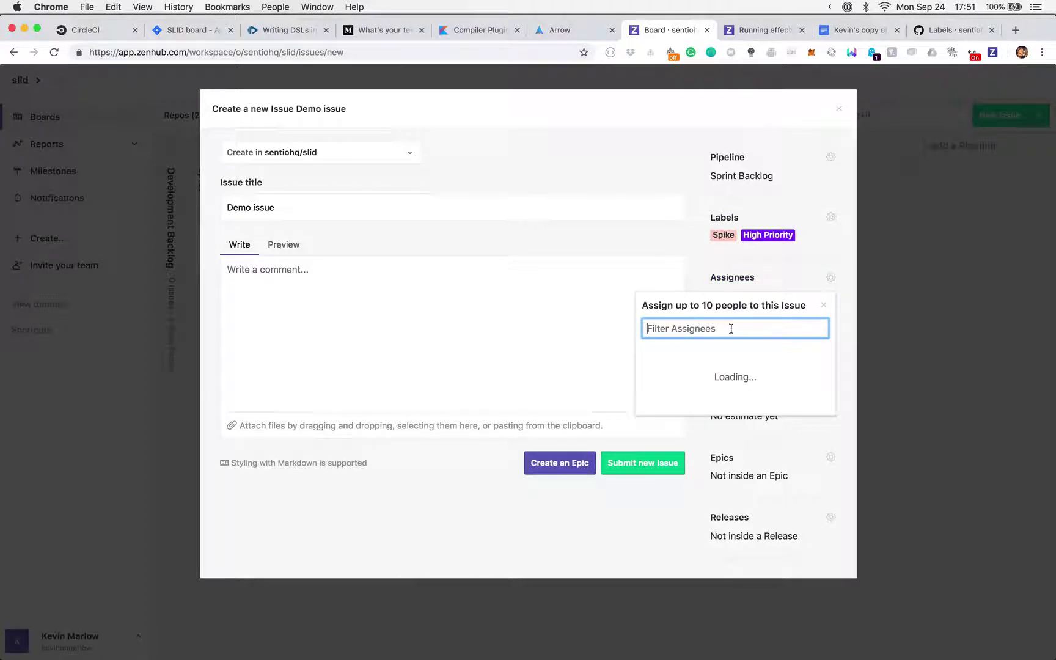
click(707, 365)
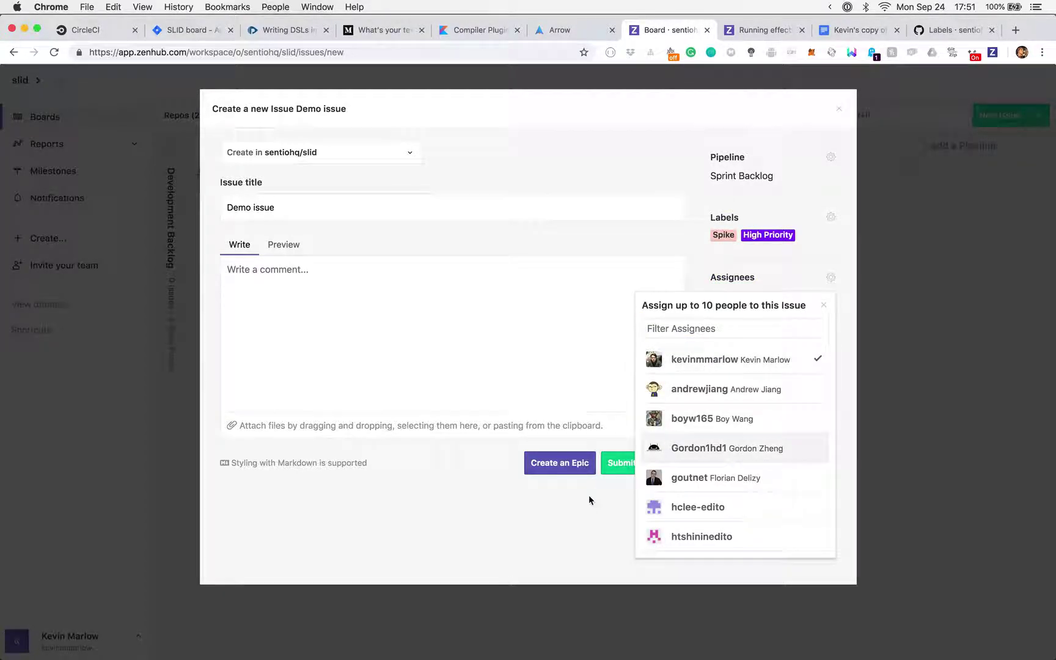
click(578, 523)
click(830, 346)
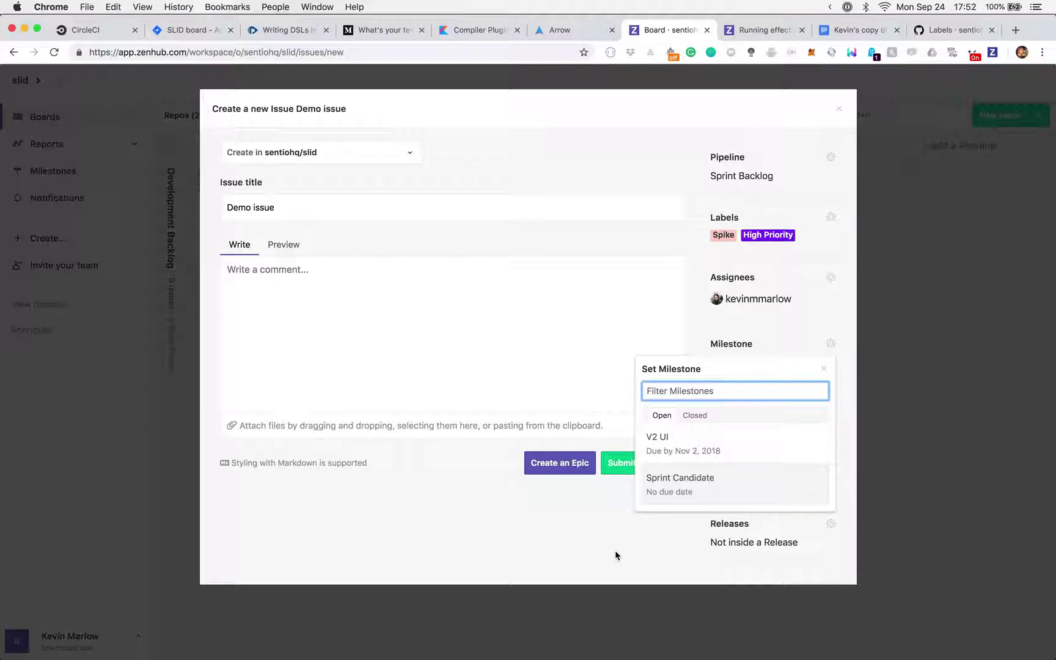
click(609, 533)
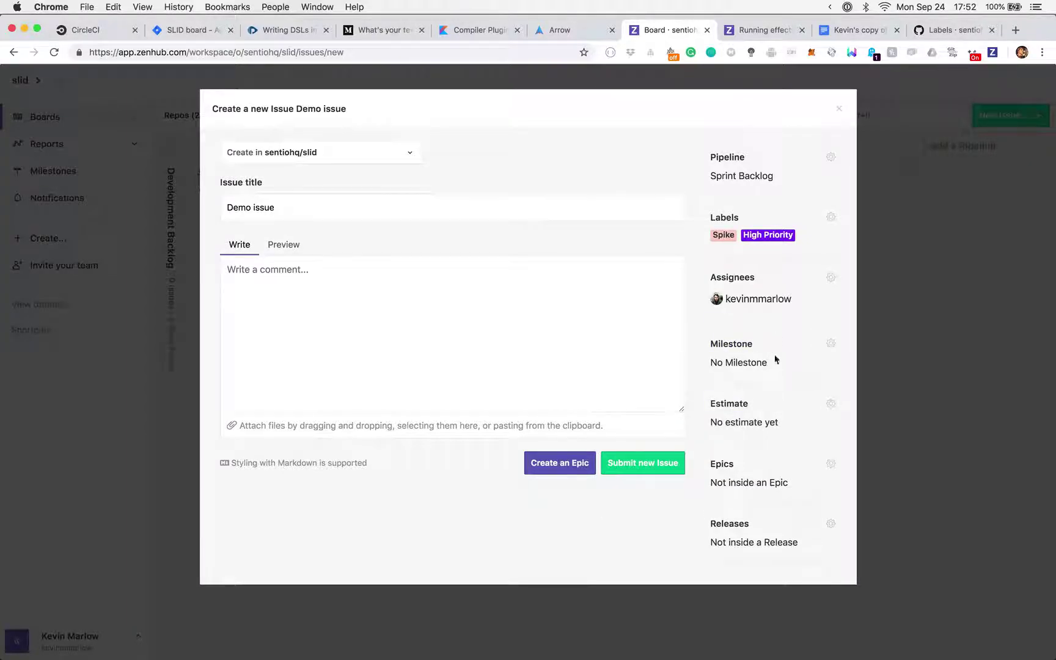
Look through the available complexity estimates and set the issue's estimate to 1.
click(830, 404)
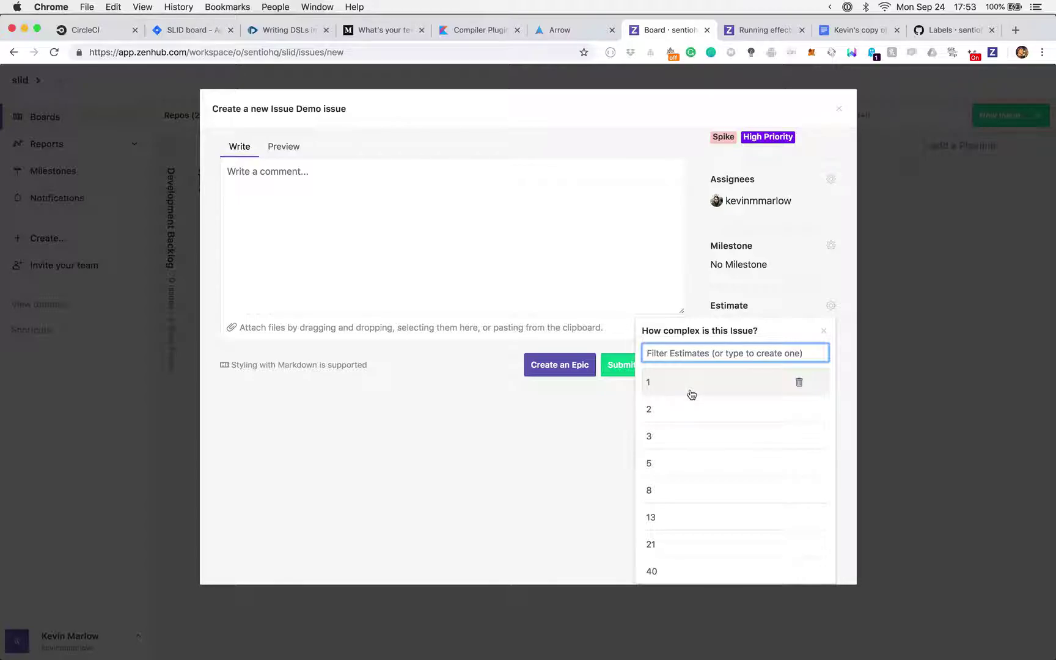
scroll(691, 394, down, 1)
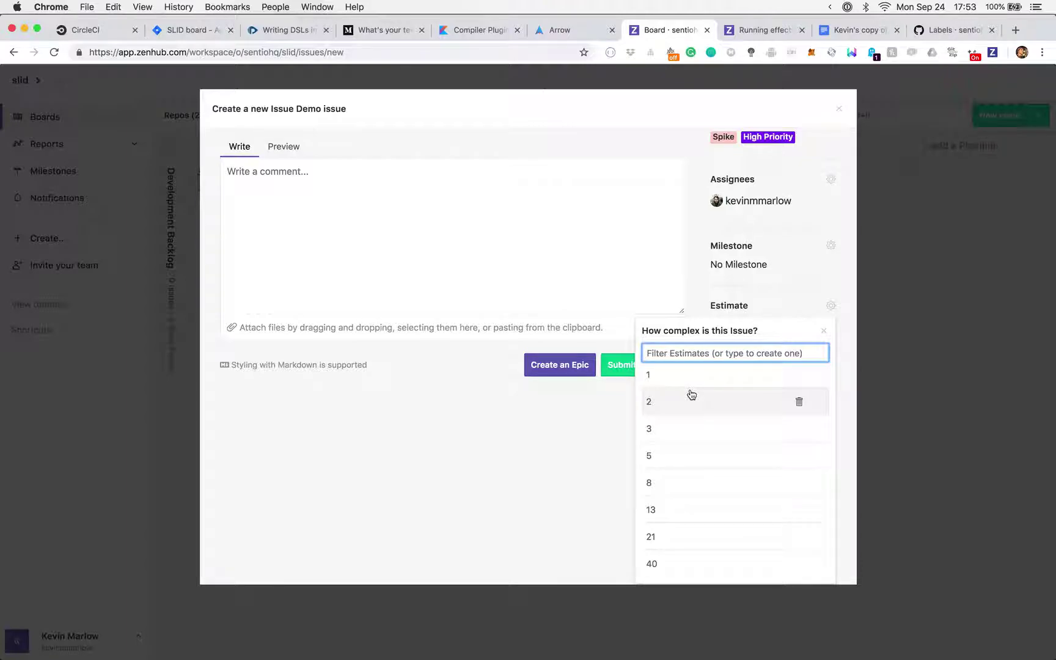
scroll(691, 394, up, 1)
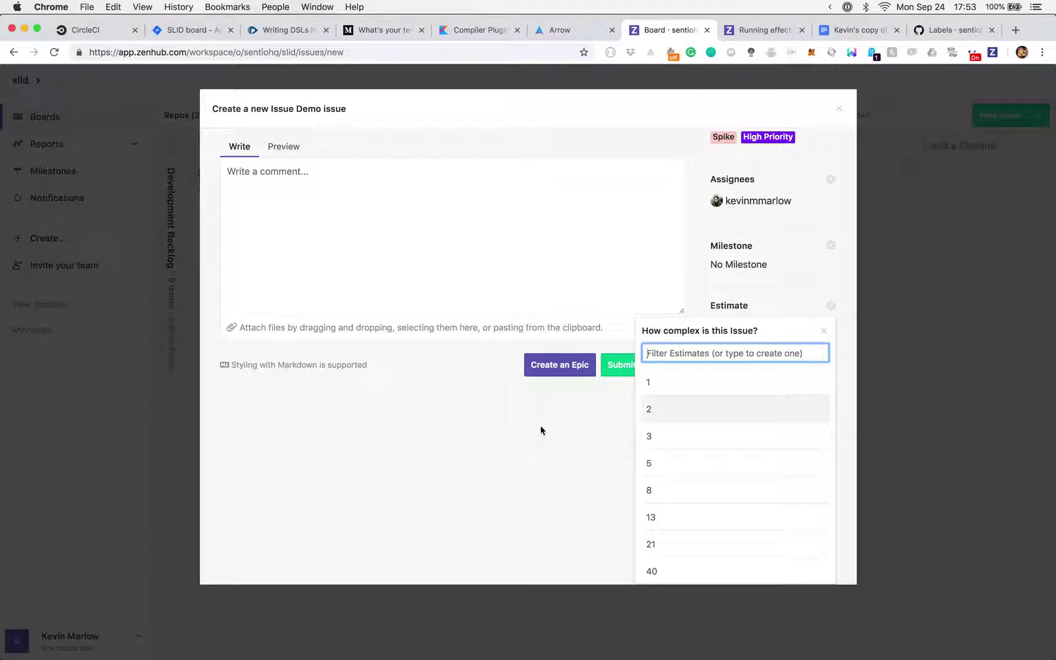
click(539, 434)
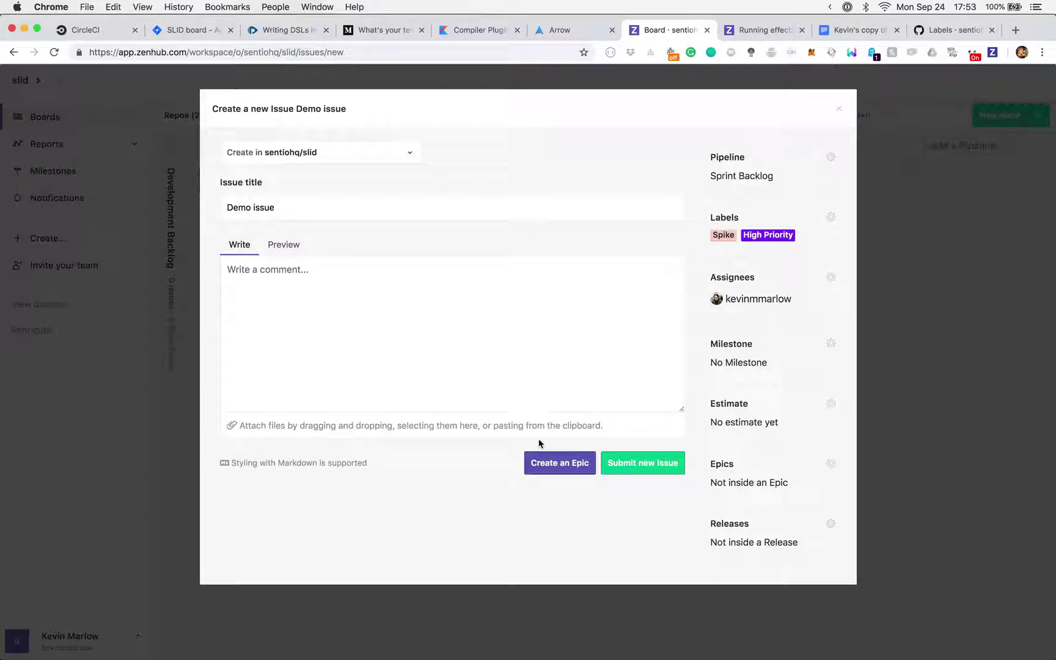
click(830, 403)
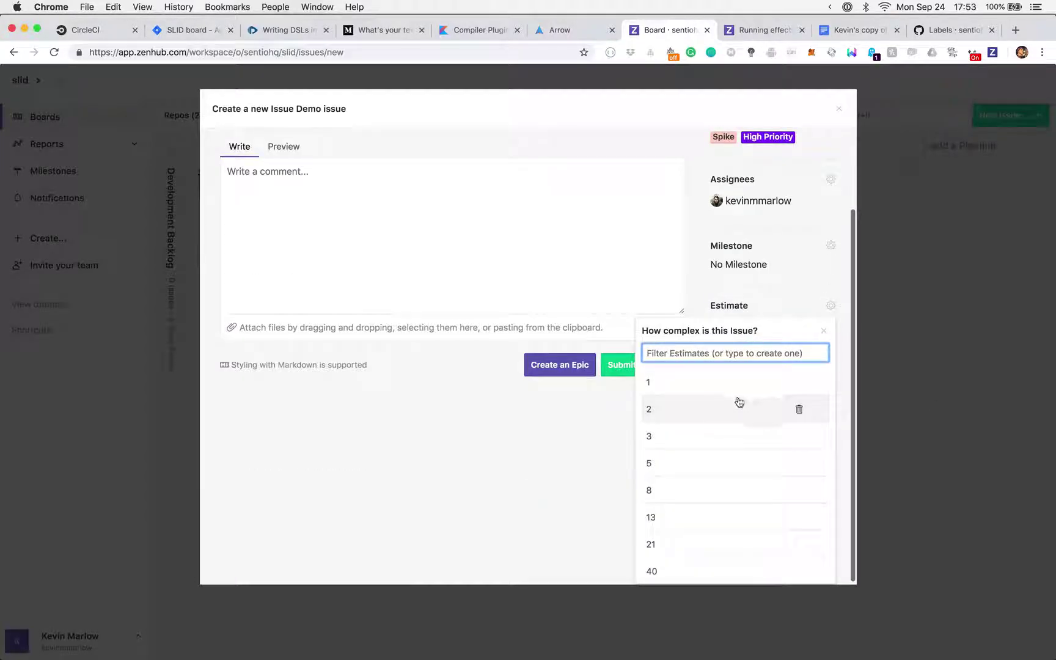
click(741, 385)
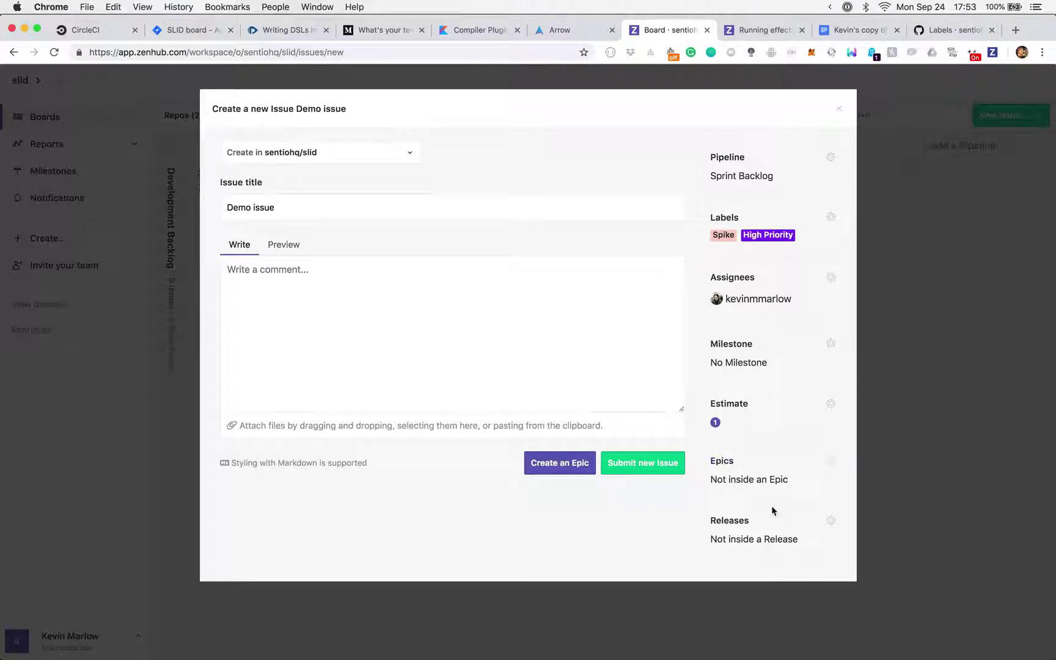
Check the epic and release choices without selecting any, and submit the new issue.
click(831, 464)
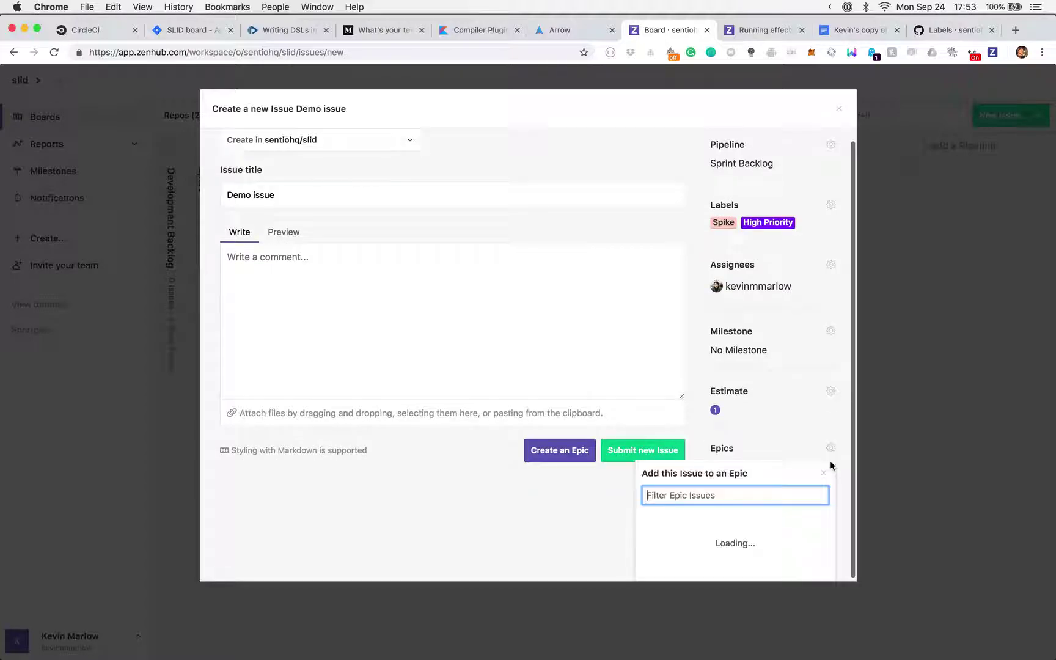
click(573, 542)
click(830, 521)
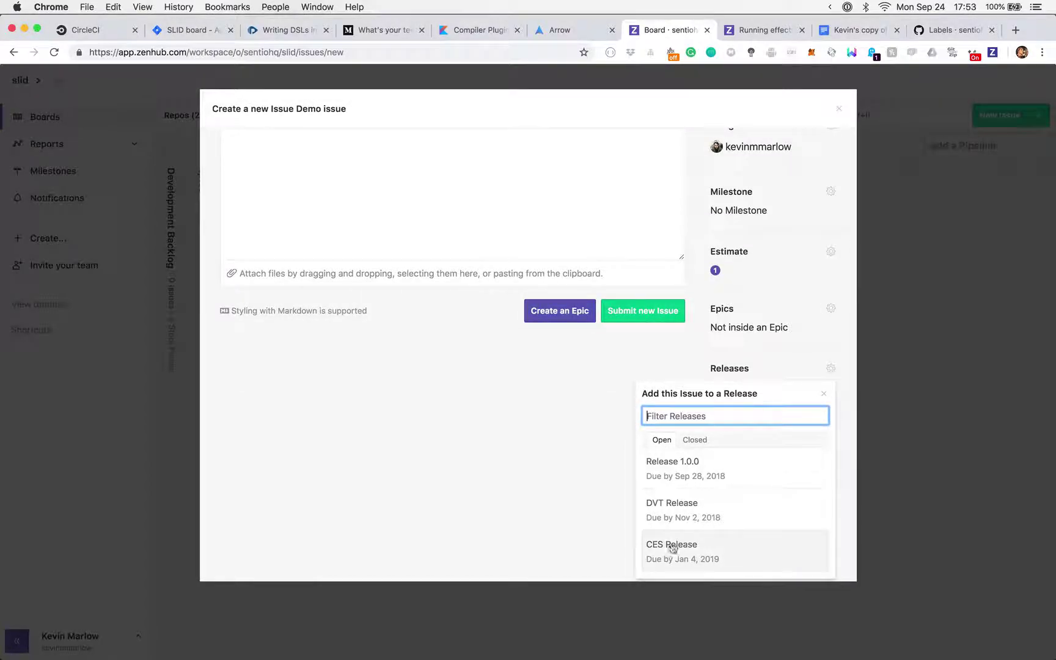
click(587, 439)
click(661, 463)
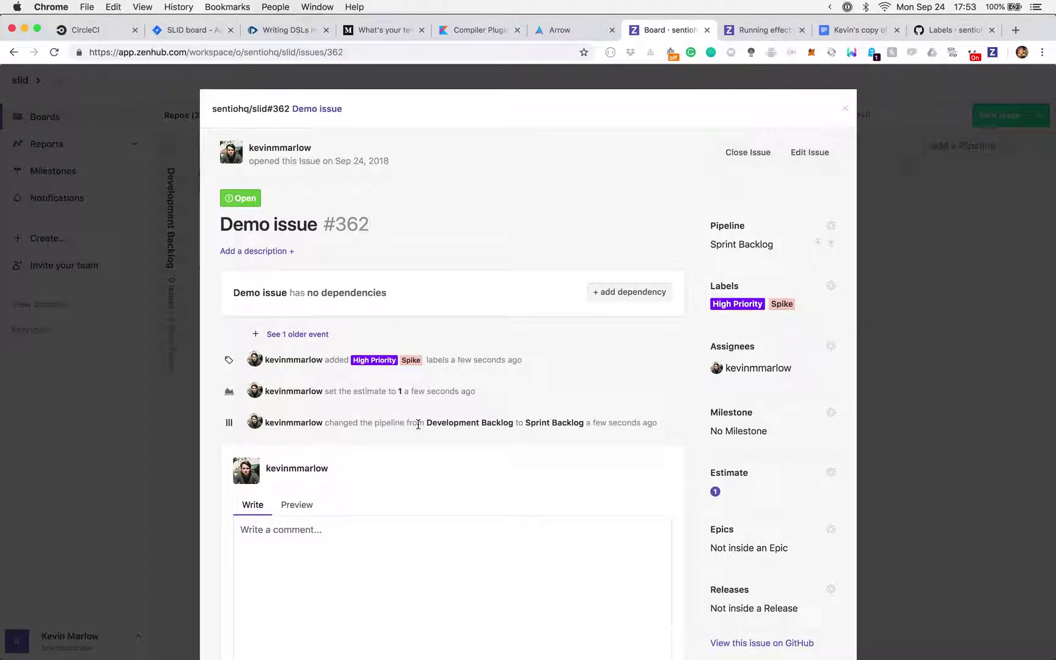
Review the created issue's activity, return to the board, and move Demo issue from Sprint Backlog to In Progress.
scroll(418, 424, down, 4)
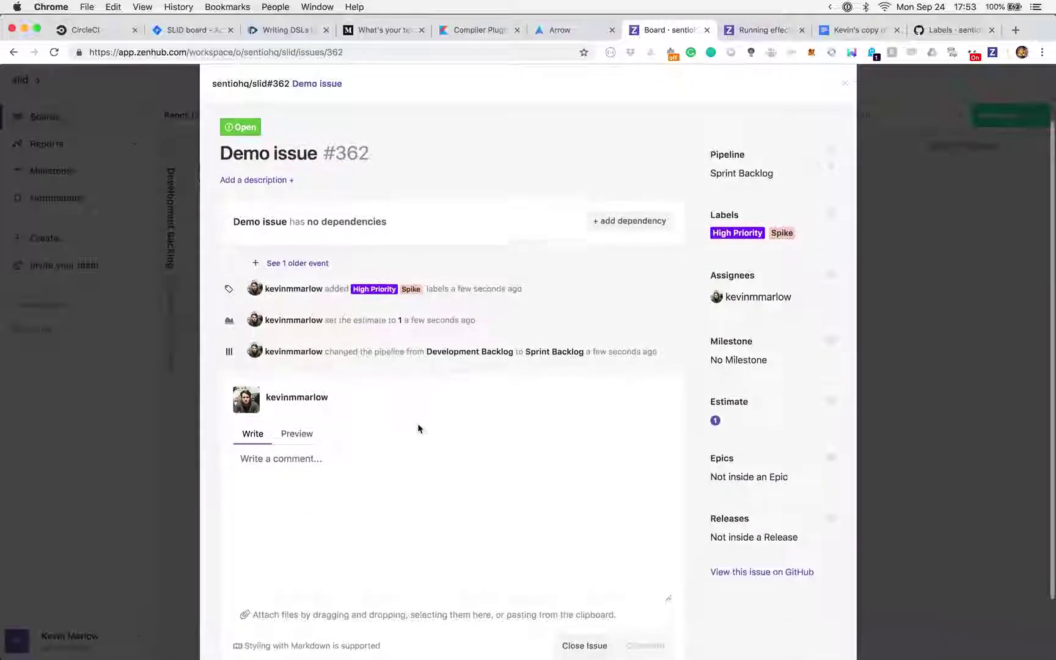
scroll(418, 424, down, 1)
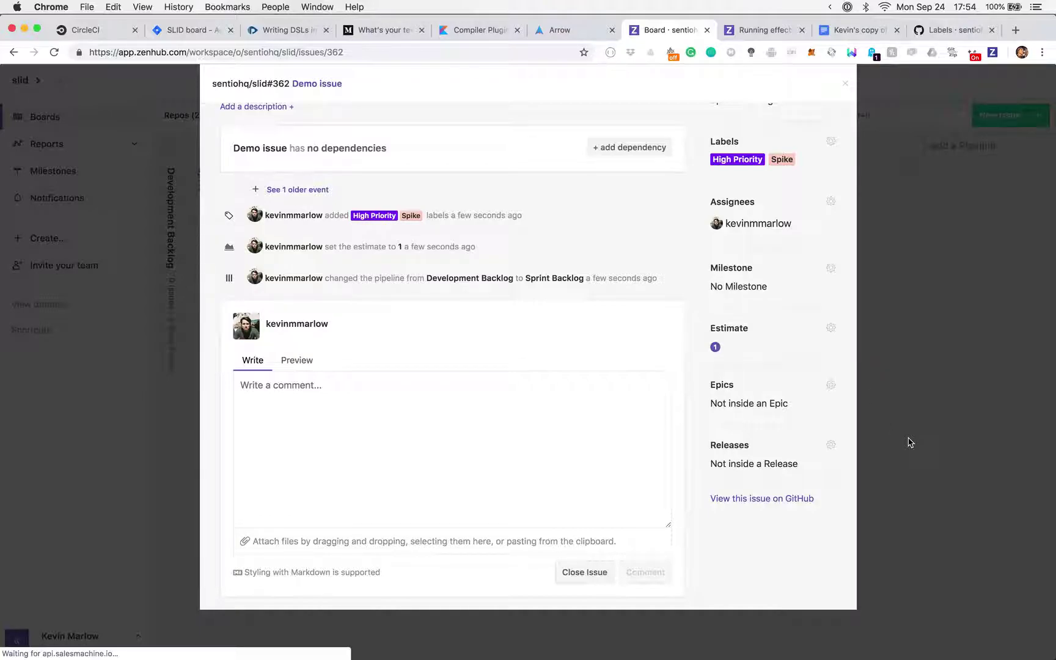
click(911, 445)
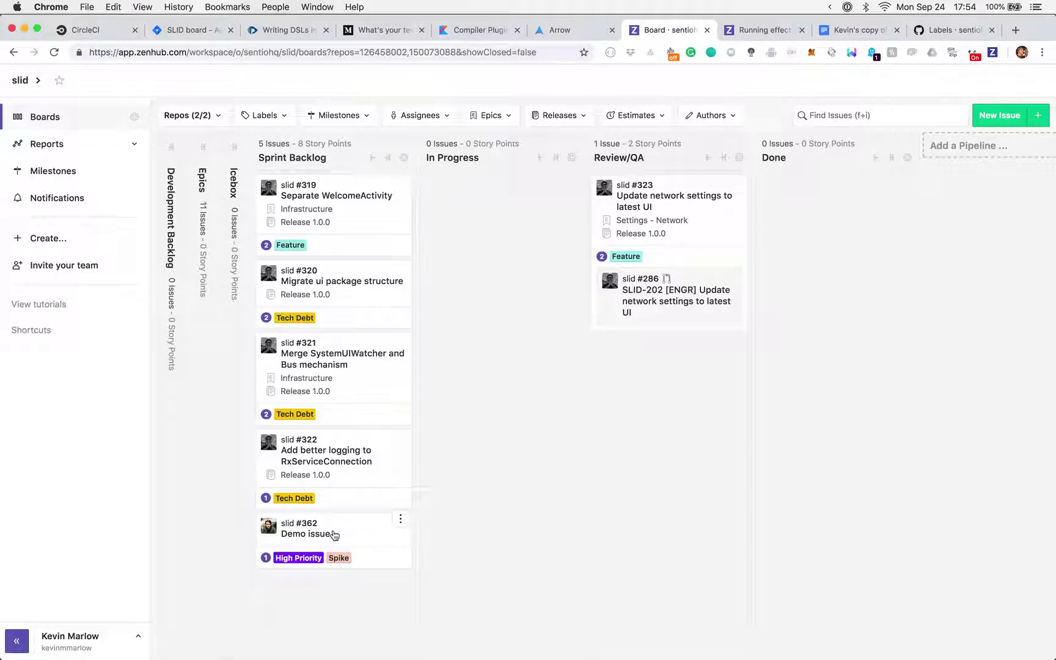
drag(334, 535, 516, 298)
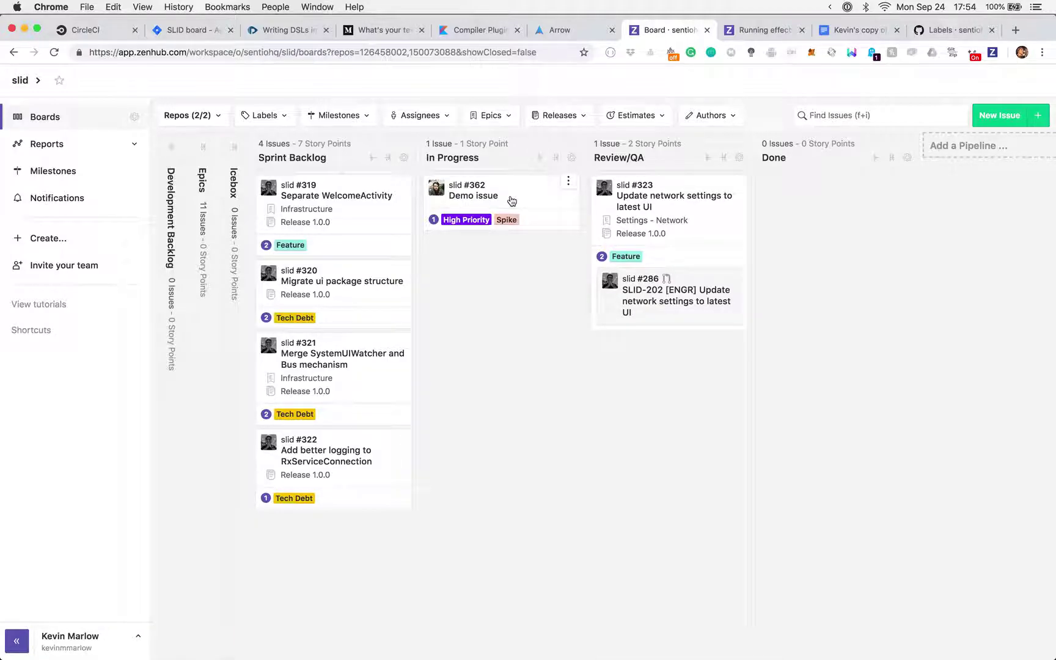
Switch to Tower, check out the Slid repository's develop branch and bring it up to date with origin/develop.
key(super+Tab)
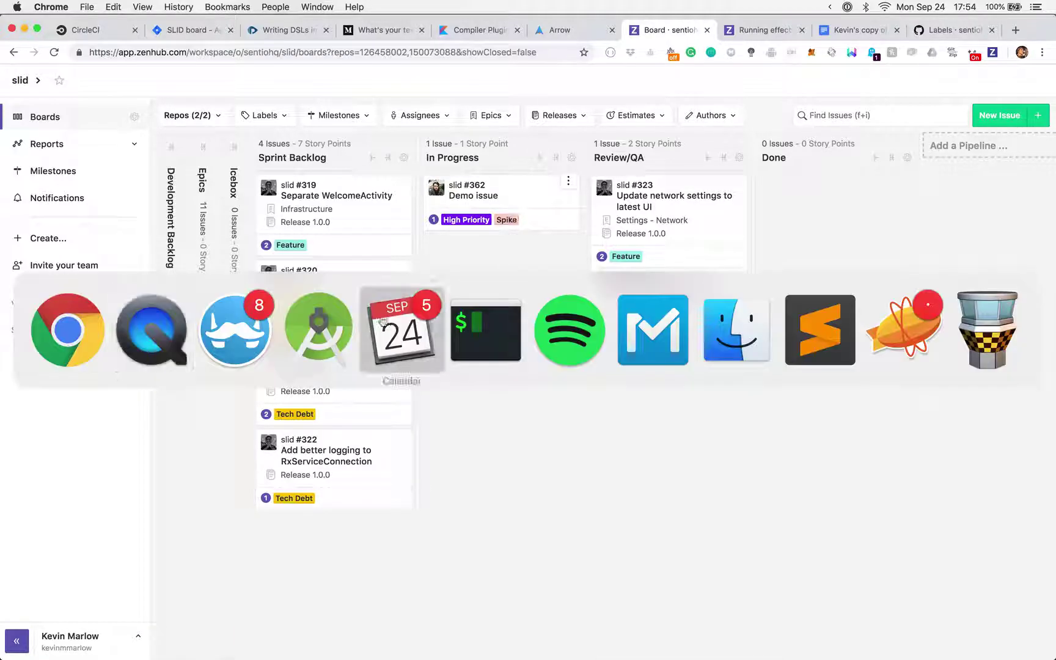
click(977, 316)
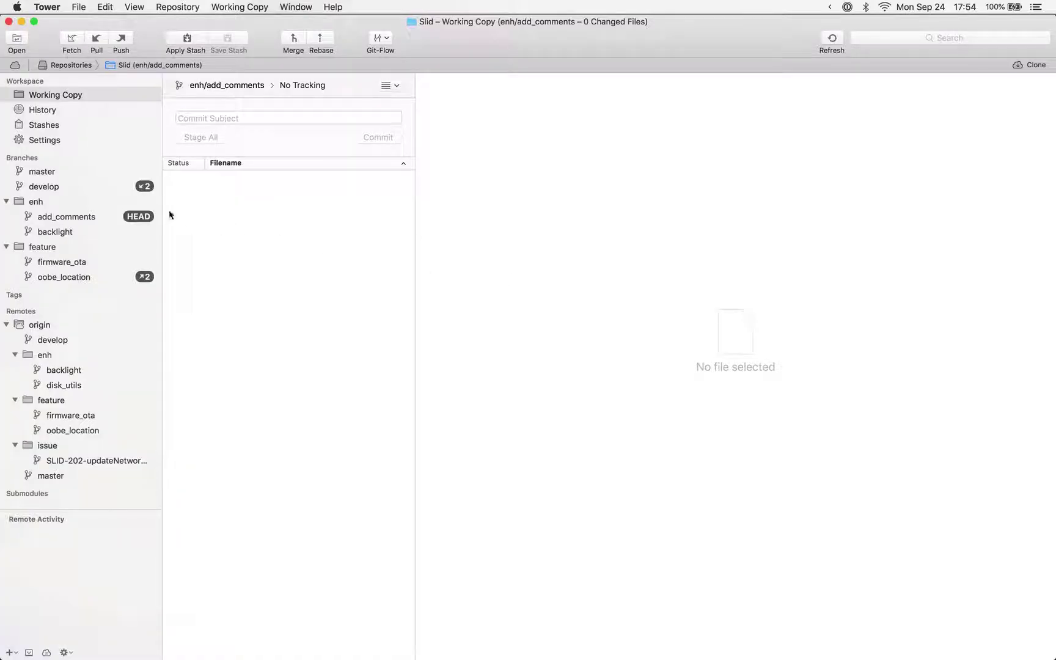
click(61, 190)
double_click(58, 189)
key(super+Tab)
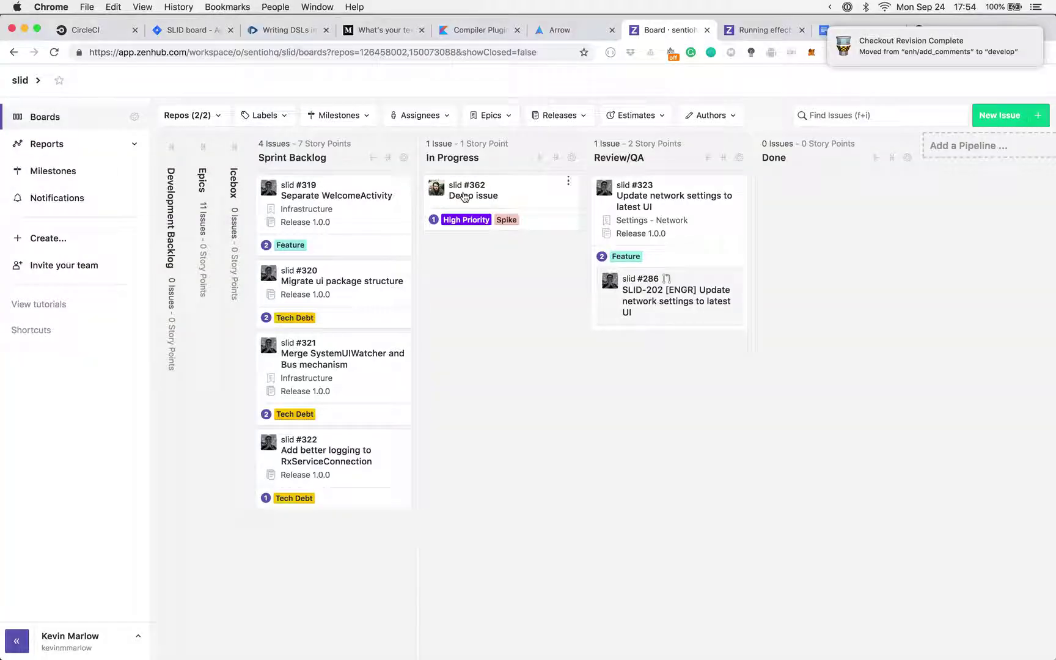
key(super+Tab)
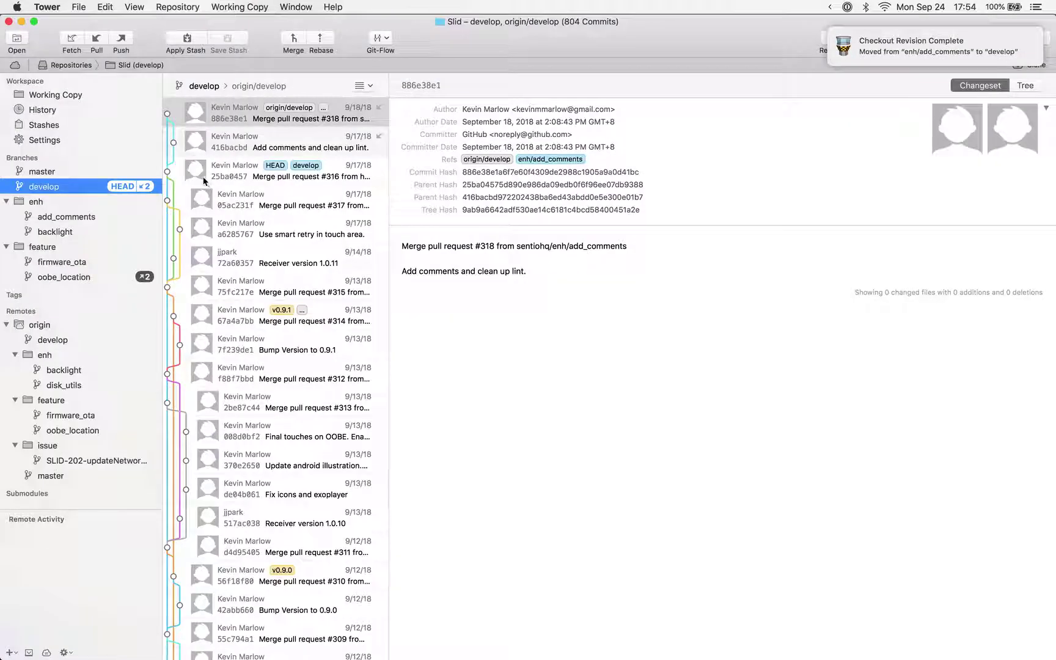
click(319, 42)
key(Return)
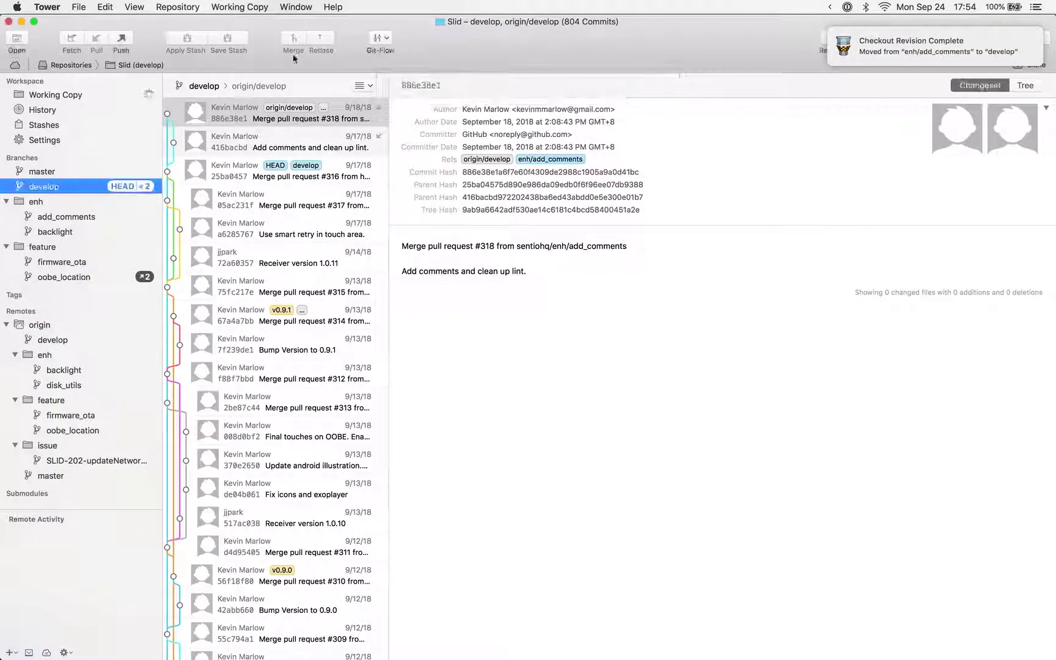
Create and check out a new branch named issue/SLID-362-demoTicket starting from develop.
right_click(62, 187)
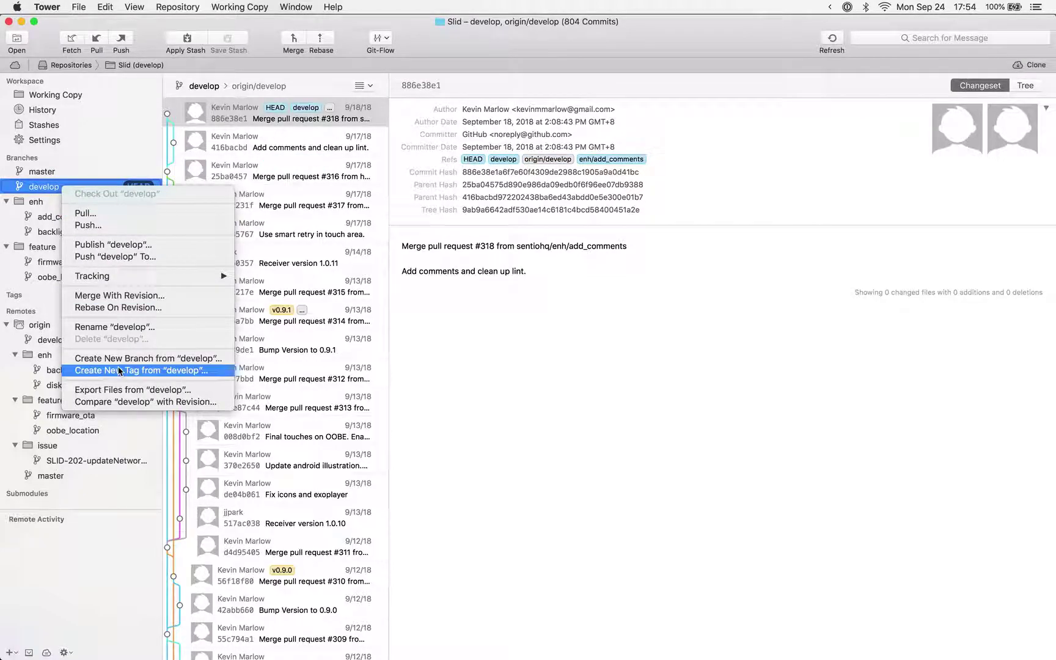
click(122, 359)
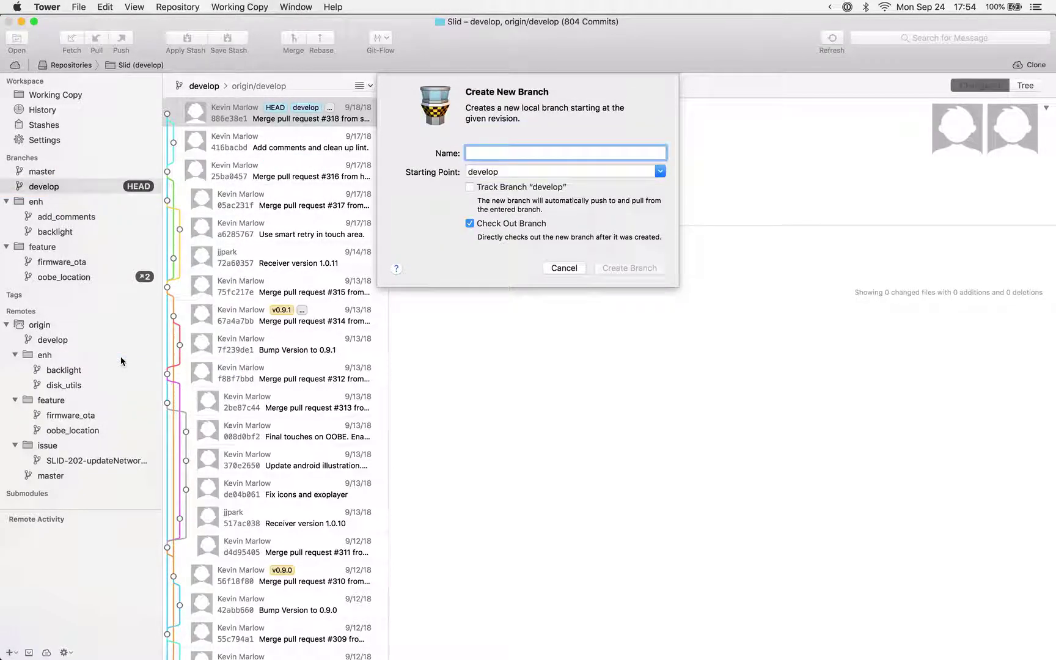
text(issue/)
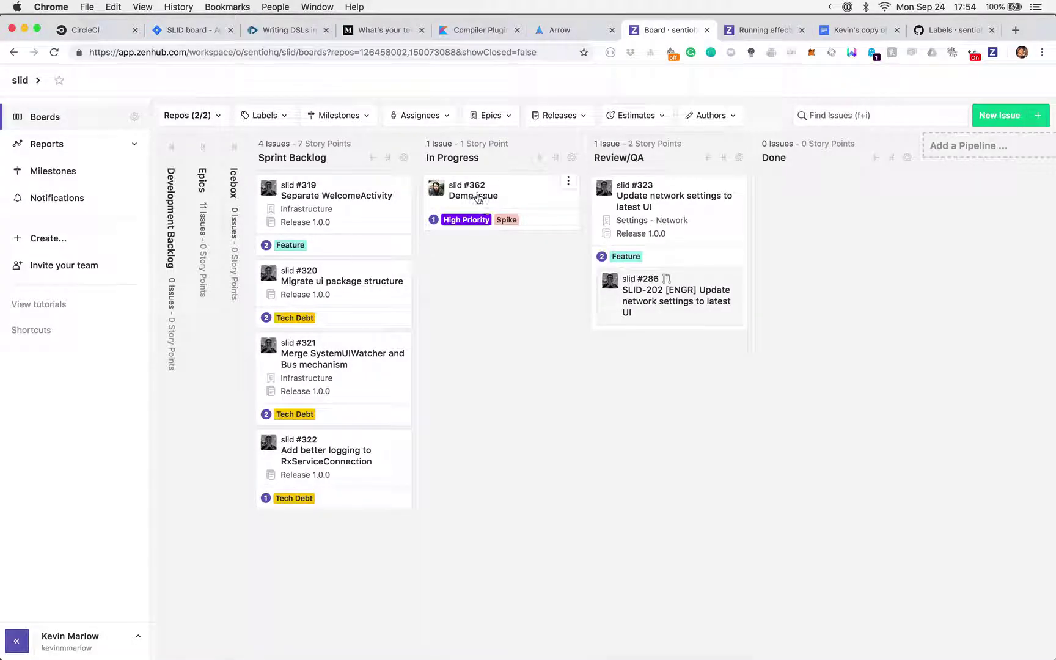
key(super+Tab)
text(SLID-3)
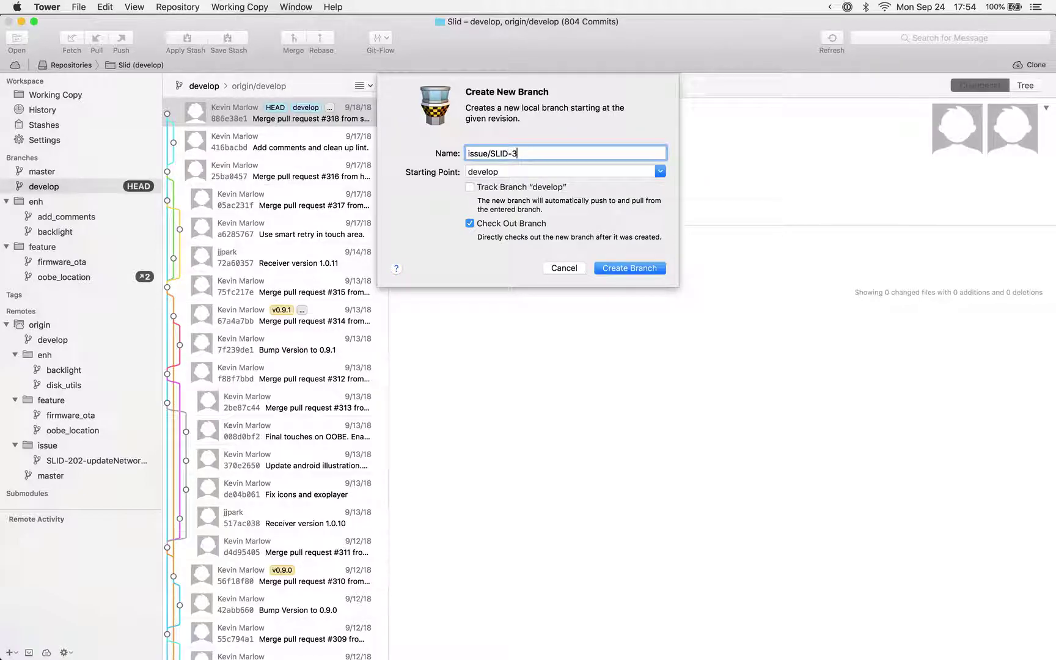
text(62-demoTicket)
click(629, 268)
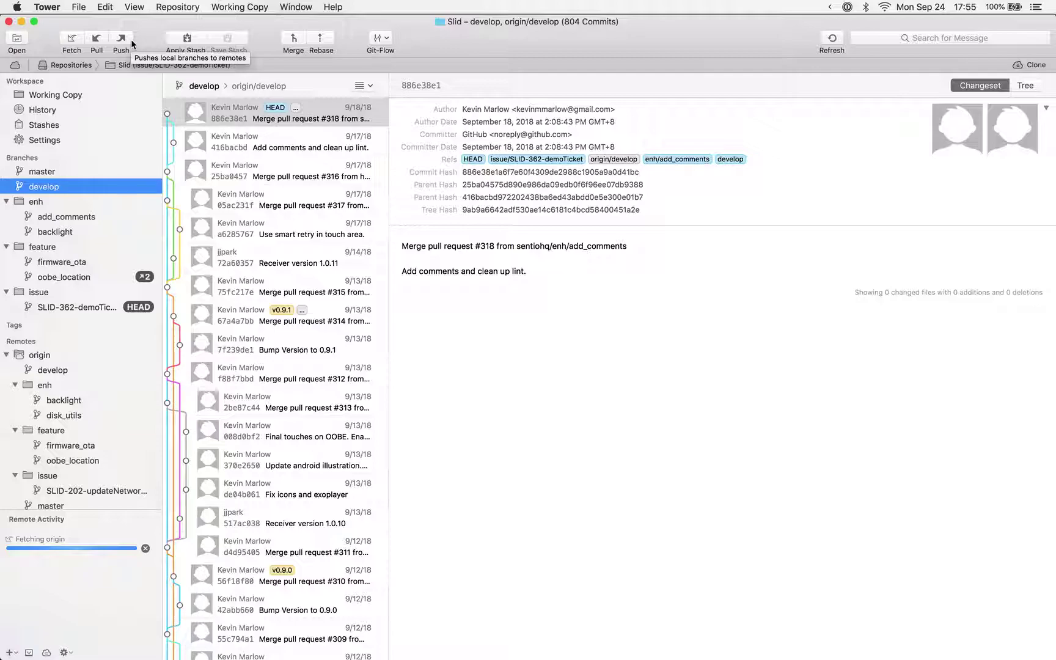
Publish the new issue/SLID-362-demoTicket branch to the origin remote.
click(132, 42)
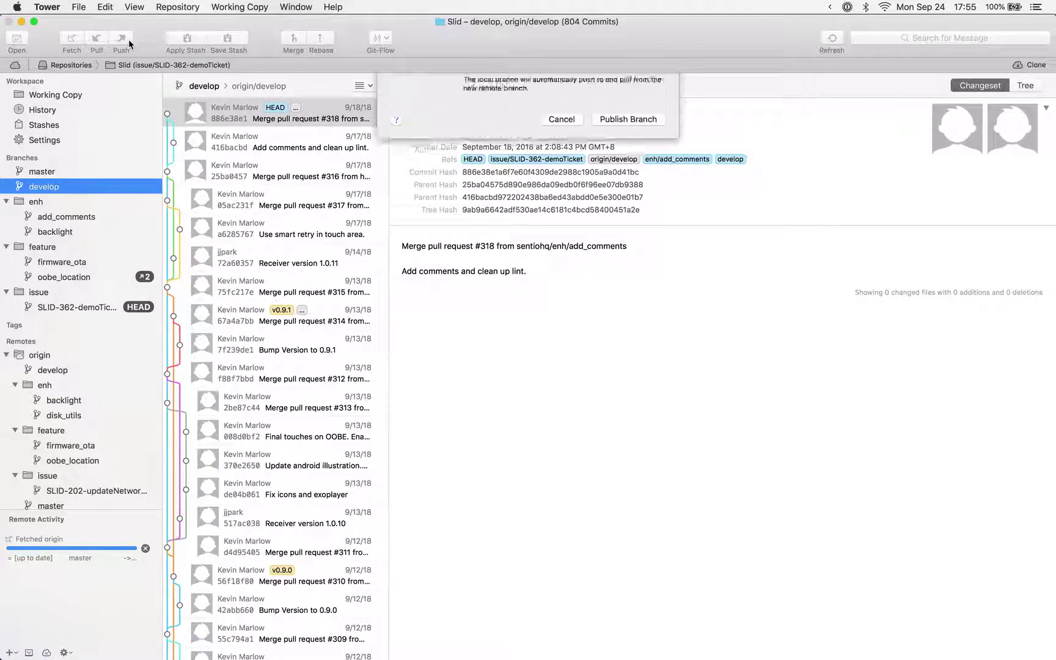
key(Return)
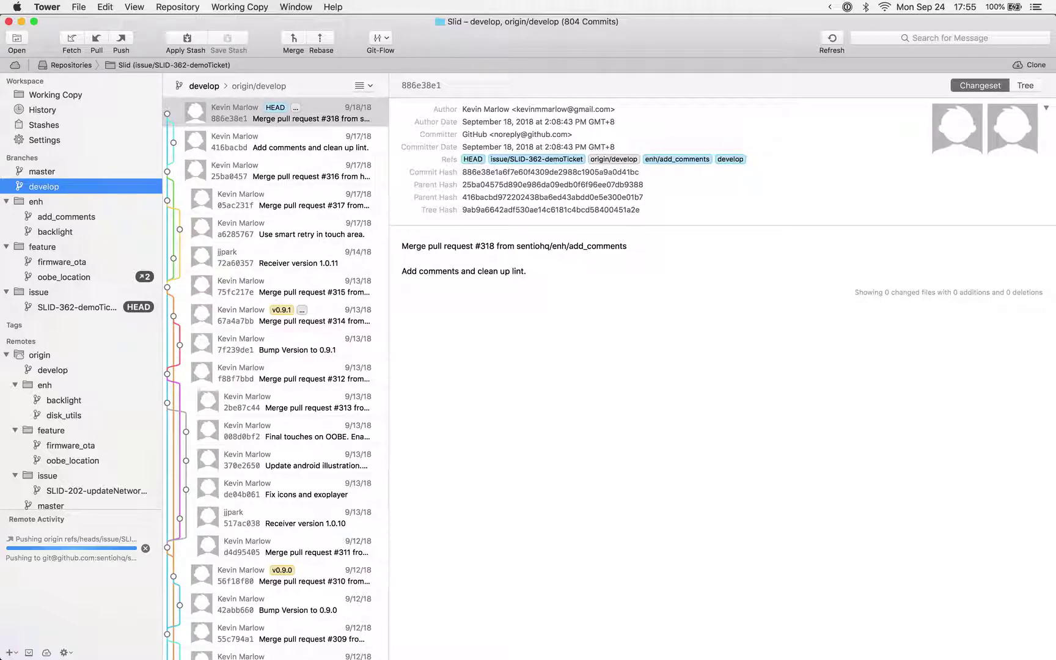
Switch to Android Studio and open the recent Slid project from ~/Development/Slid.
key(super+Tab)
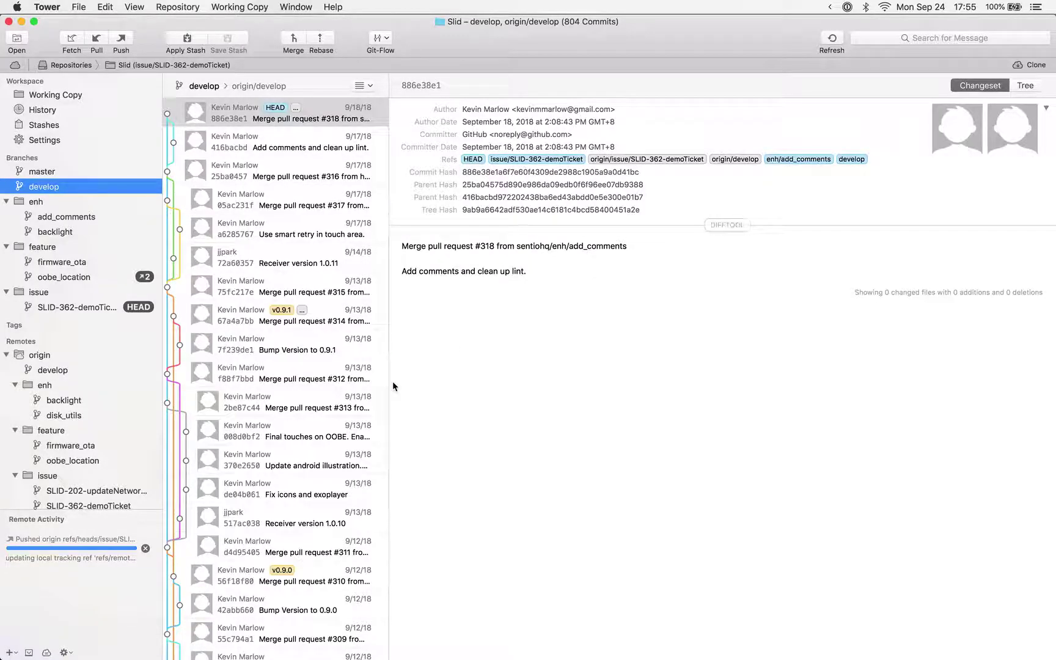
key(super+Tab)
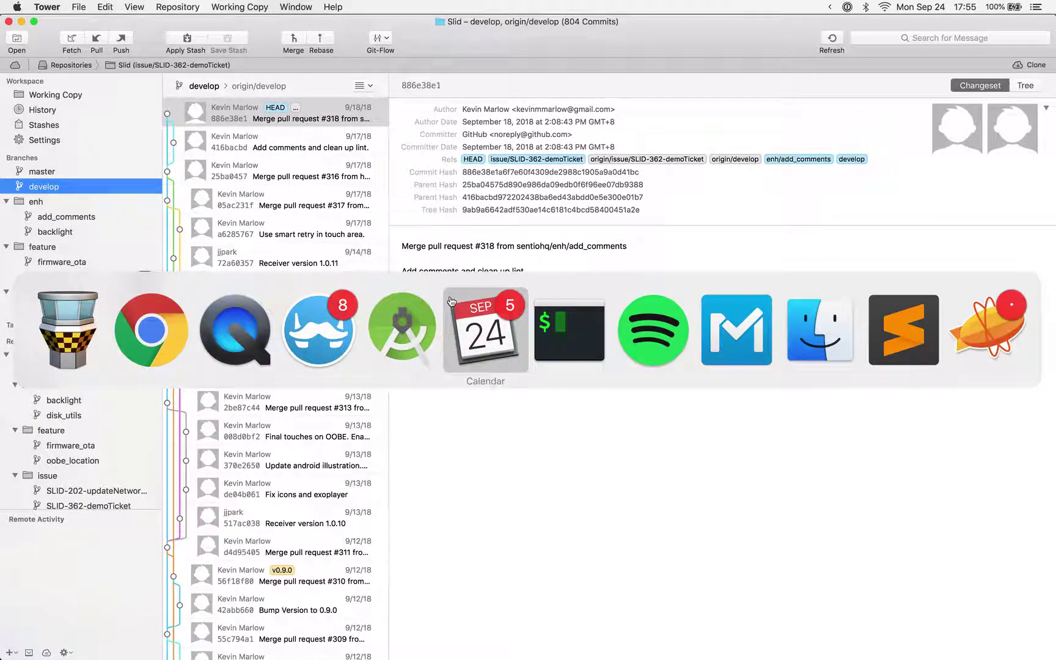
click(438, 299)
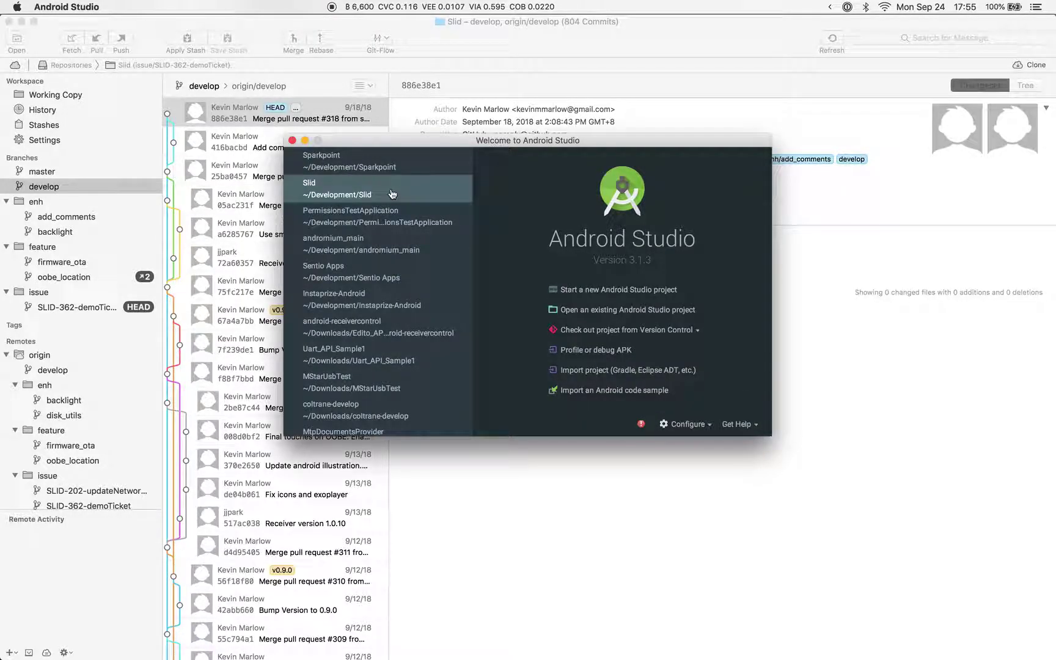
click(392, 194)
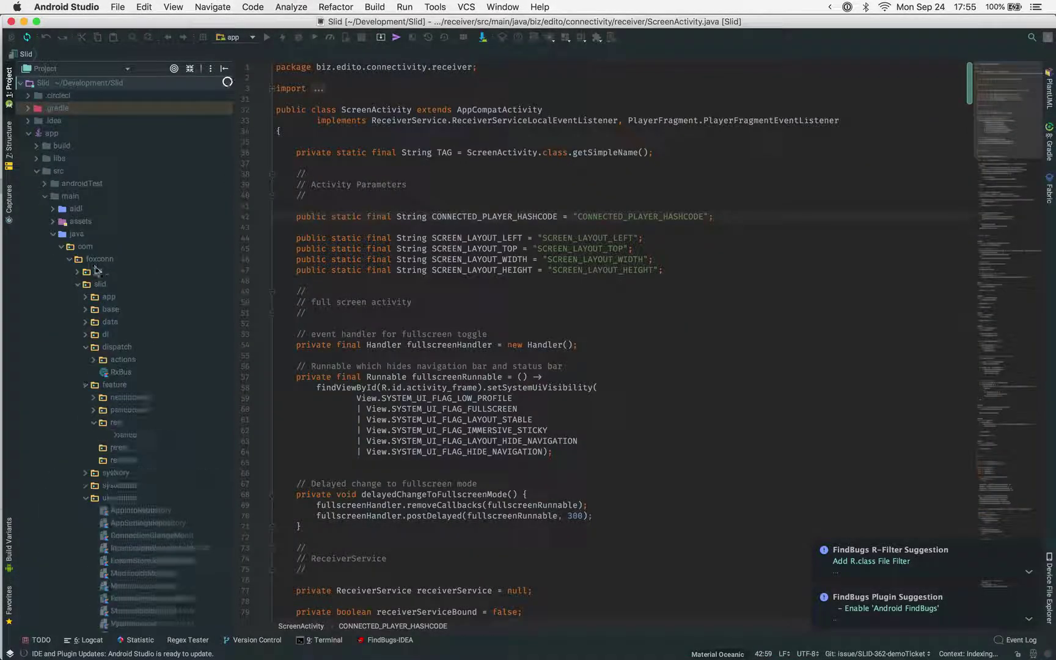
Tidy the project tree, expand app/src/main/java down to the com.foxconn.slid.app package, and open SlidApplication.
click(54, 234)
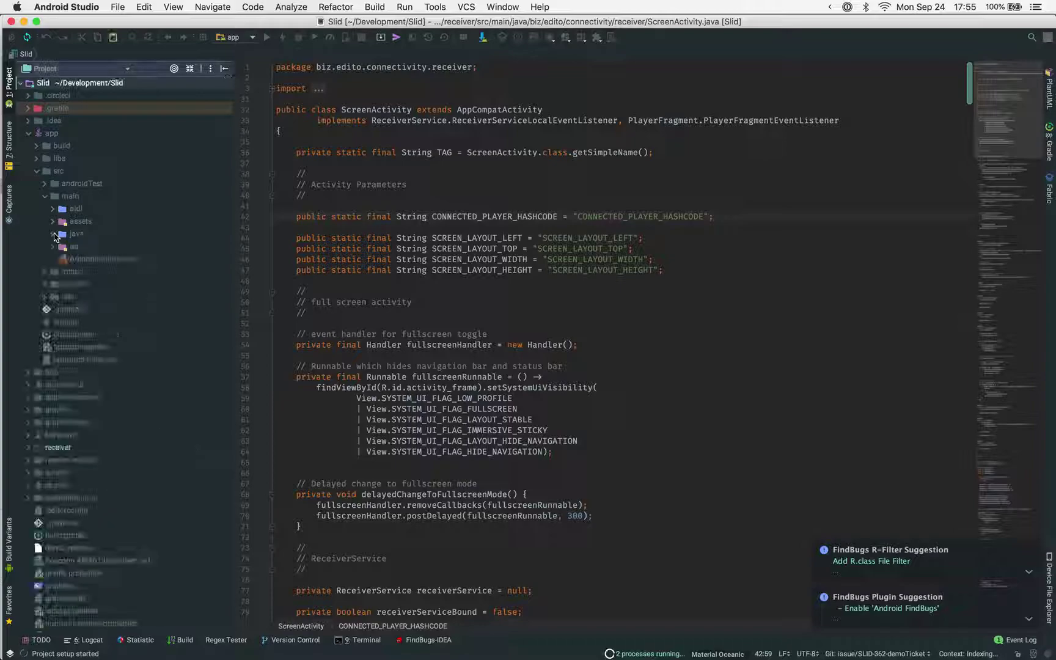
click(29, 134)
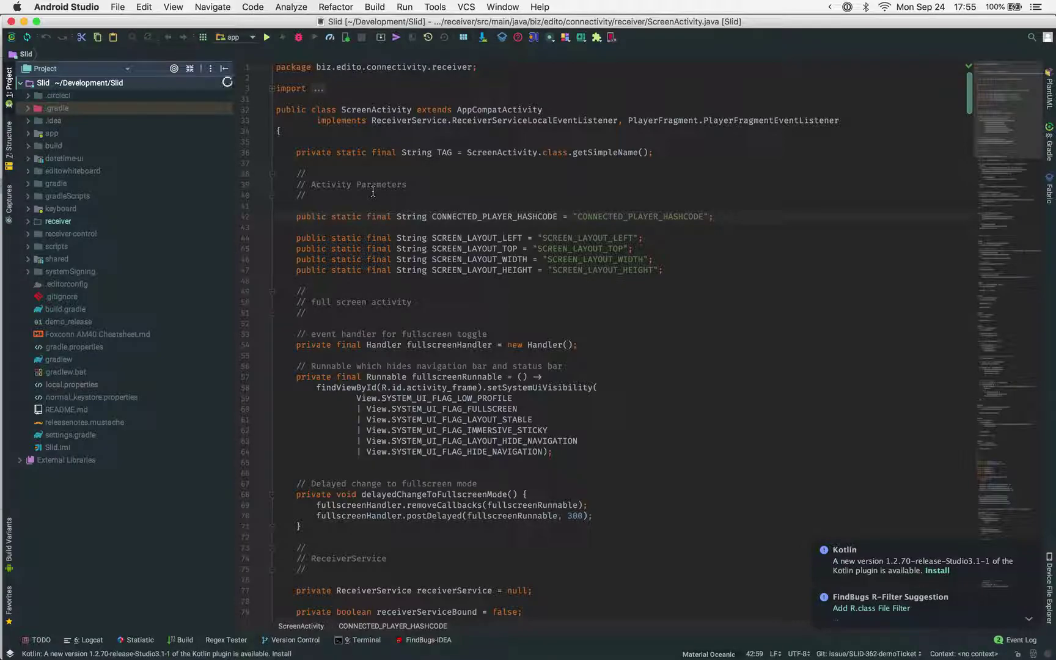
click(362, 204)
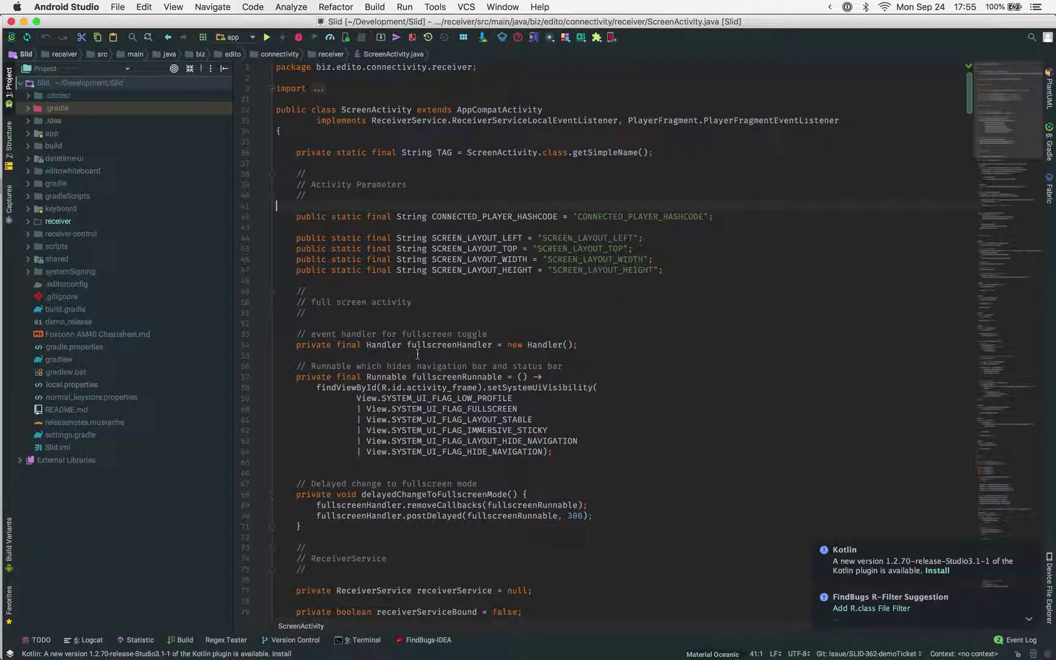
click(28, 133)
click(38, 172)
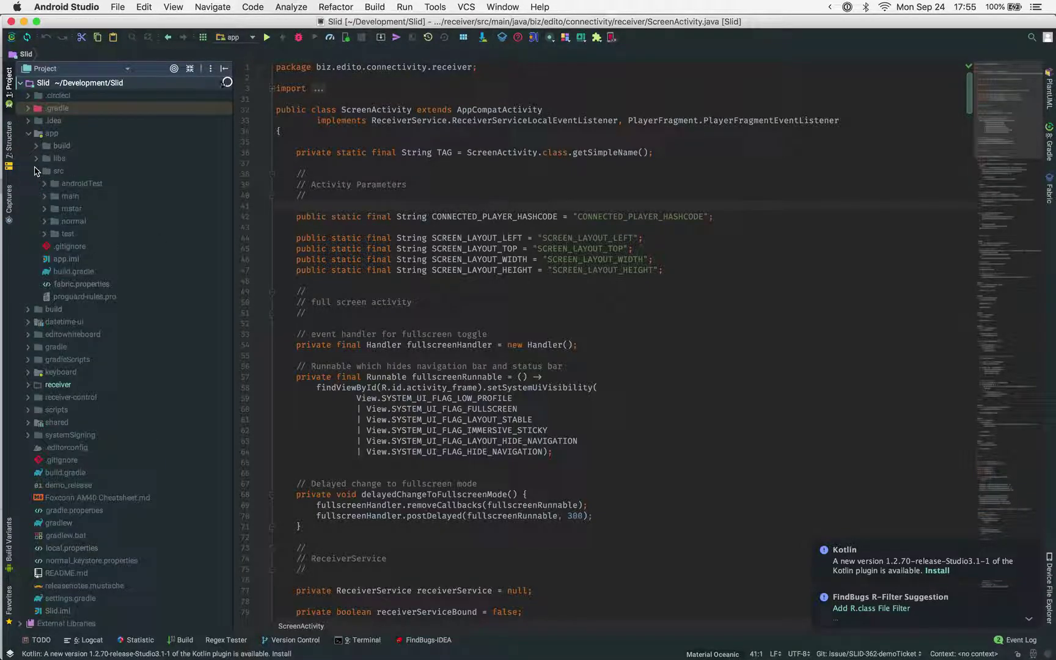
click(44, 196)
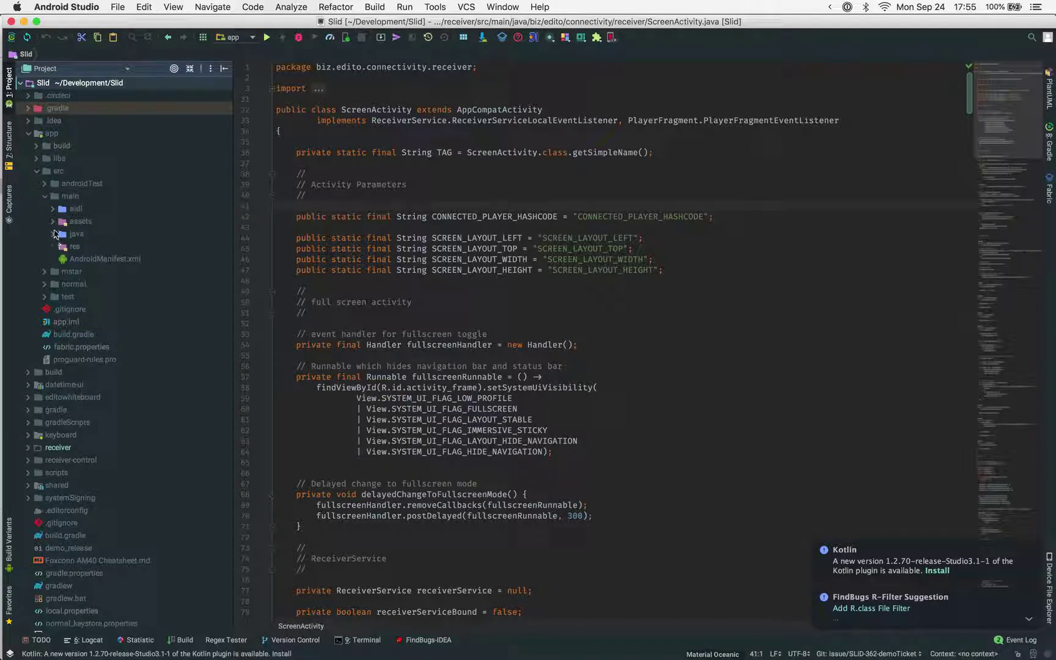
click(53, 234)
click(78, 285)
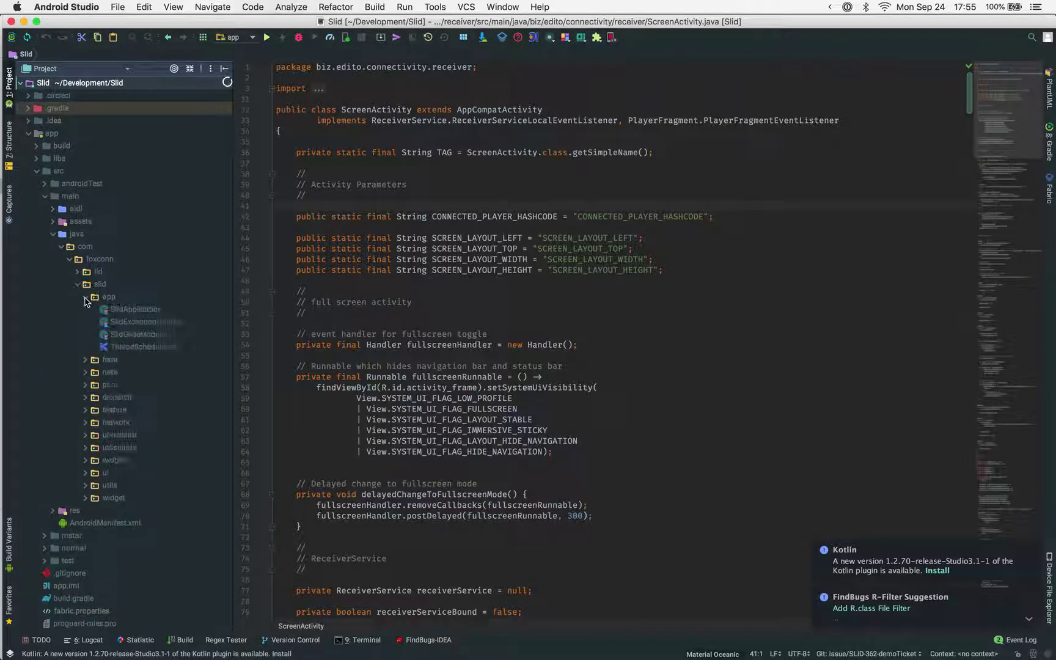
click(86, 297)
double_click(127, 310)
Look through SlidApplication.kt and delete the two blank lines inside the comment above the SlidApplication class.
click(431, 206)
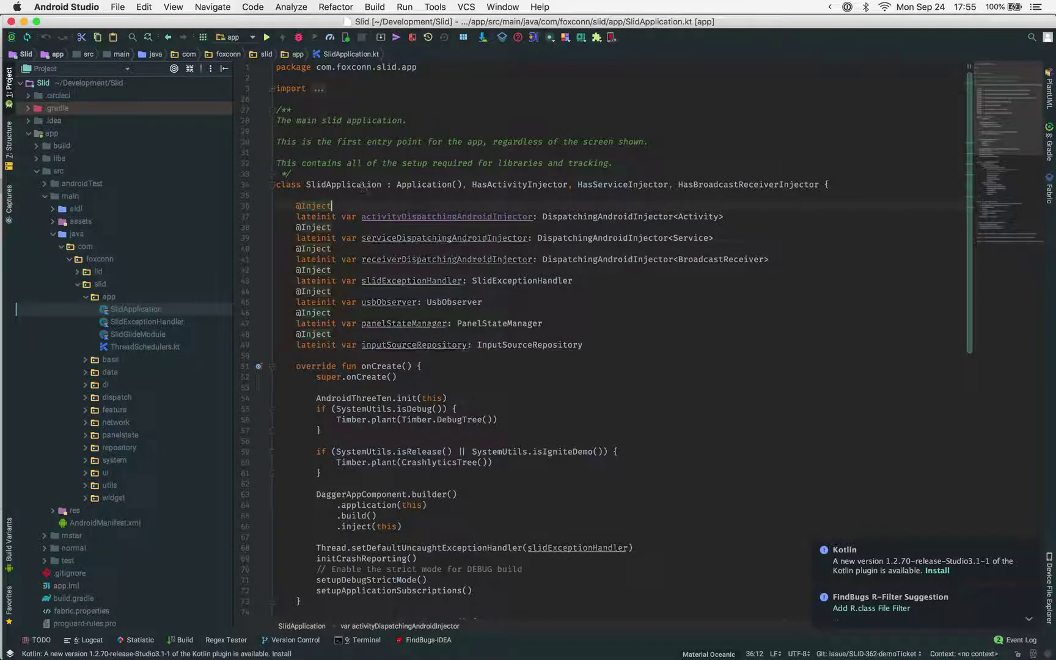
scroll(436, 317, down, 2)
scroll(436, 317, down, 15)
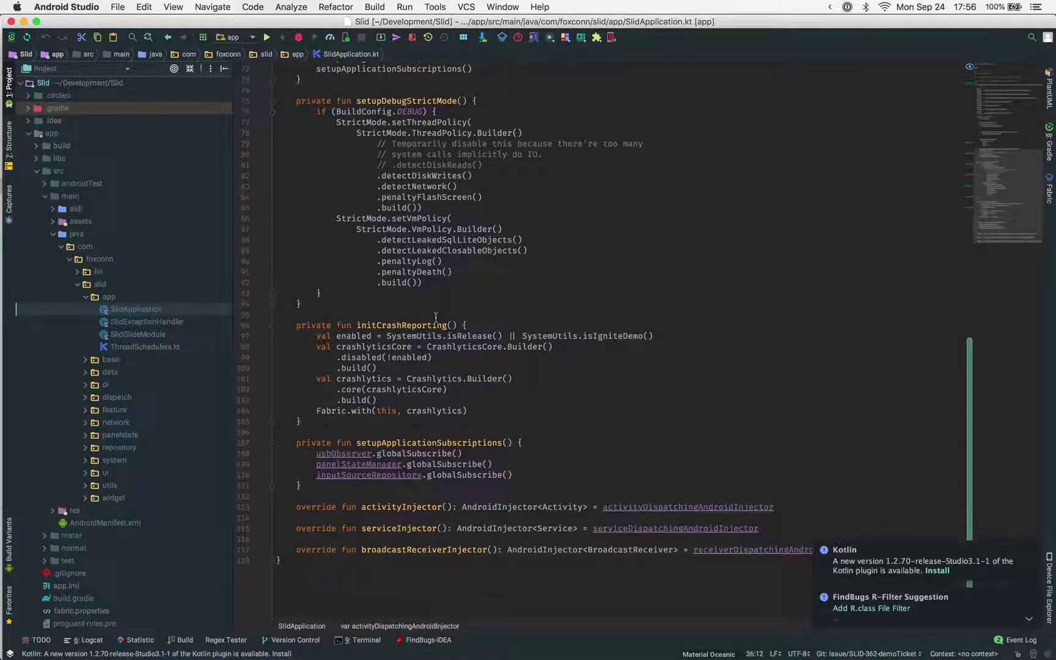
scroll(389, 248, up, 18)
click(328, 130)
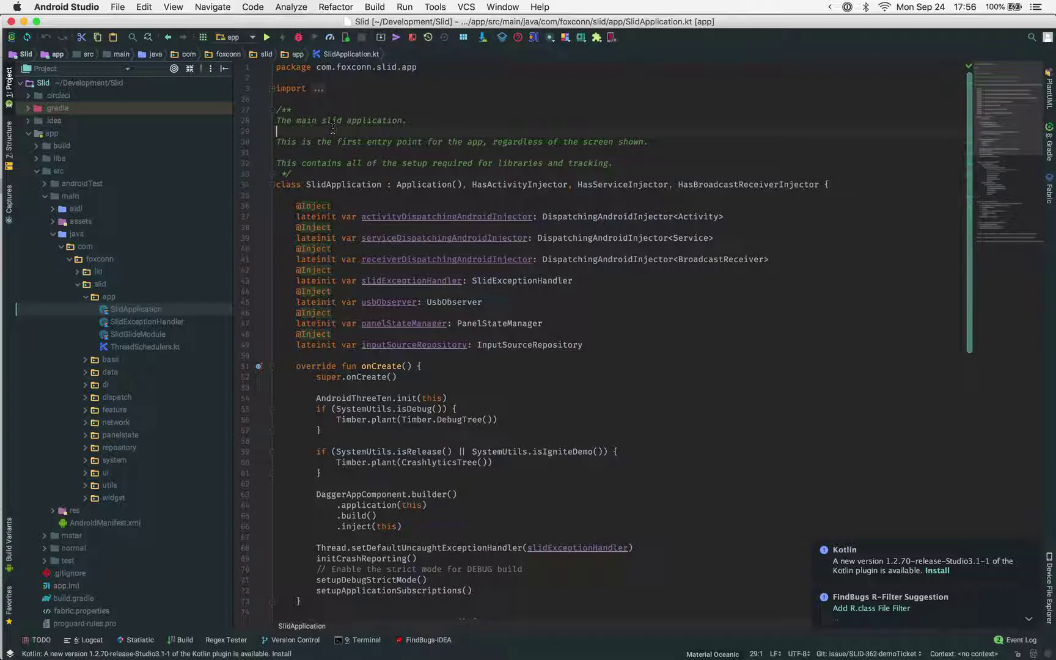
key(BackSpace)
key(Down)
key(Down)
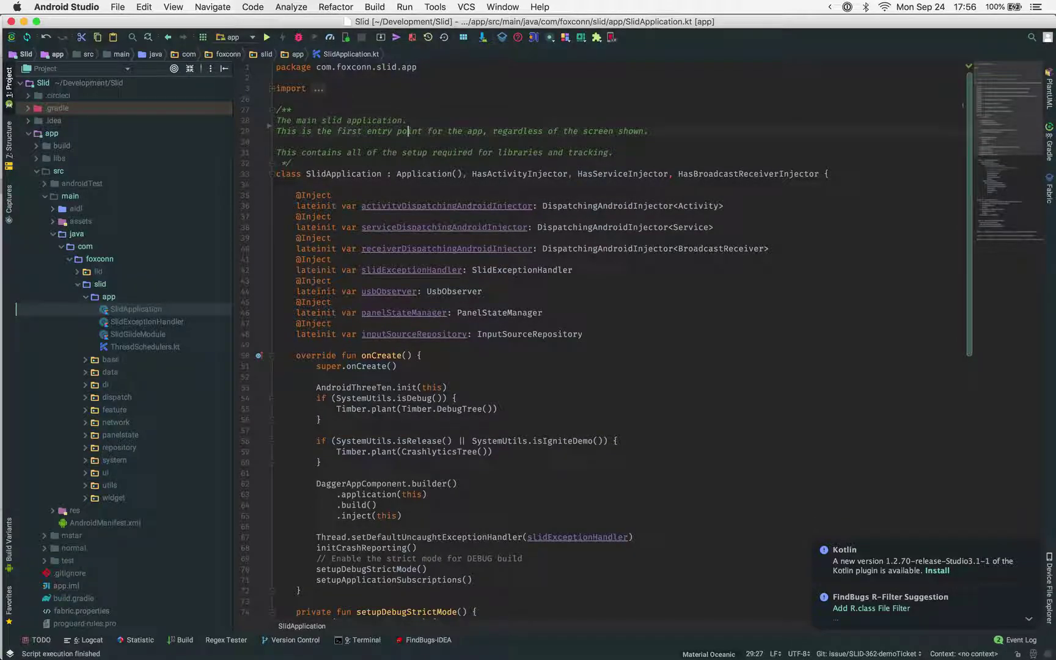
key(BackSpace)
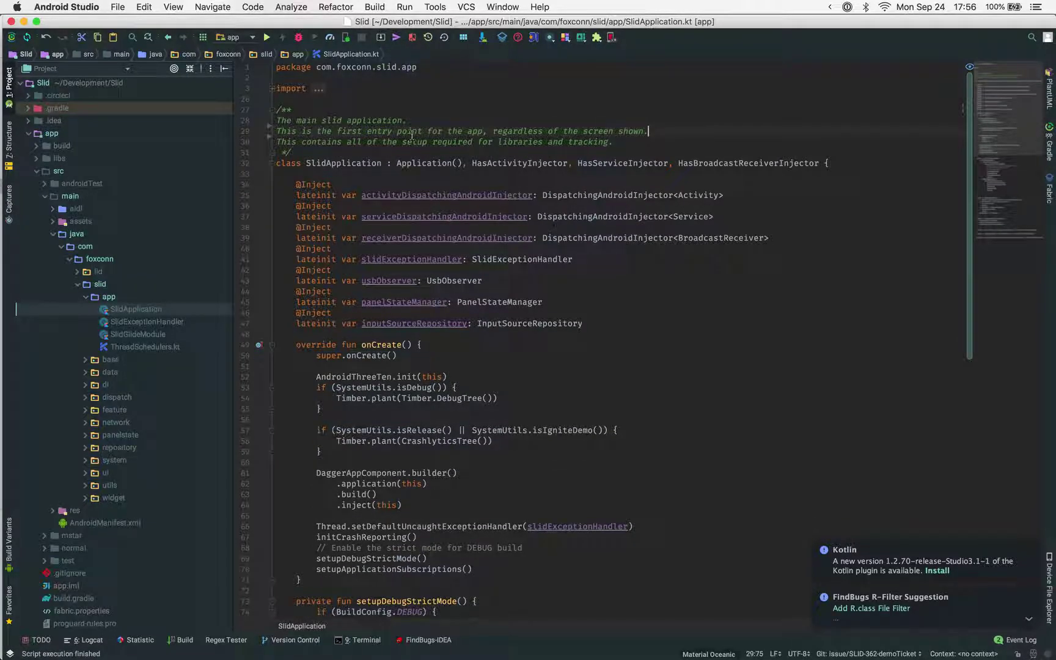
Switch to Tower, review the SlidApplication.kt change in the working copy and stage it.
key(super+Tab)
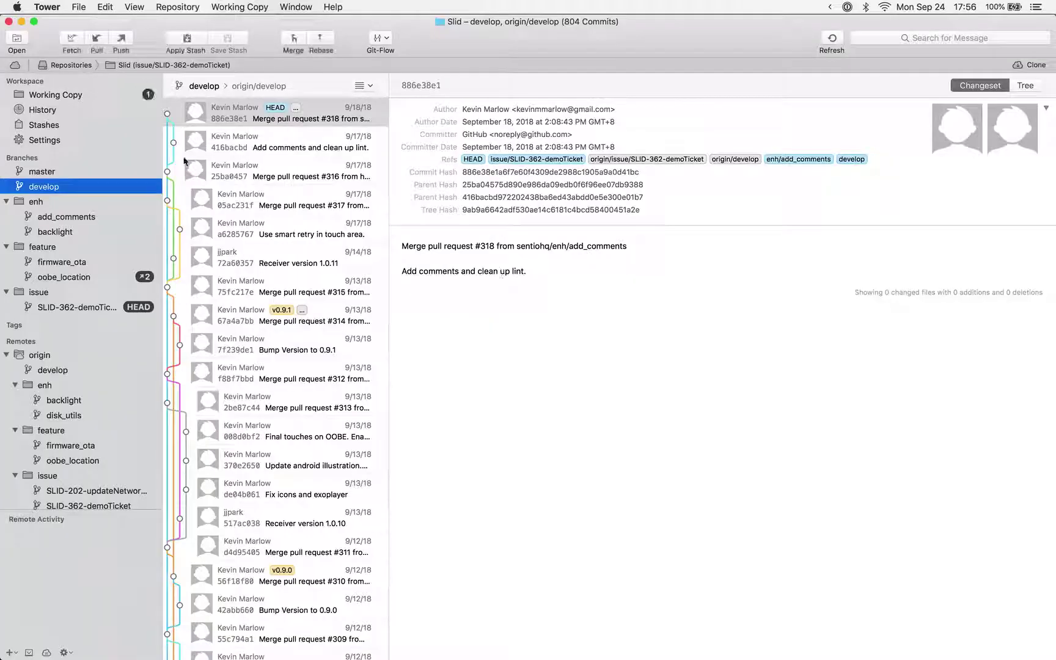
click(36, 93)
click(319, 182)
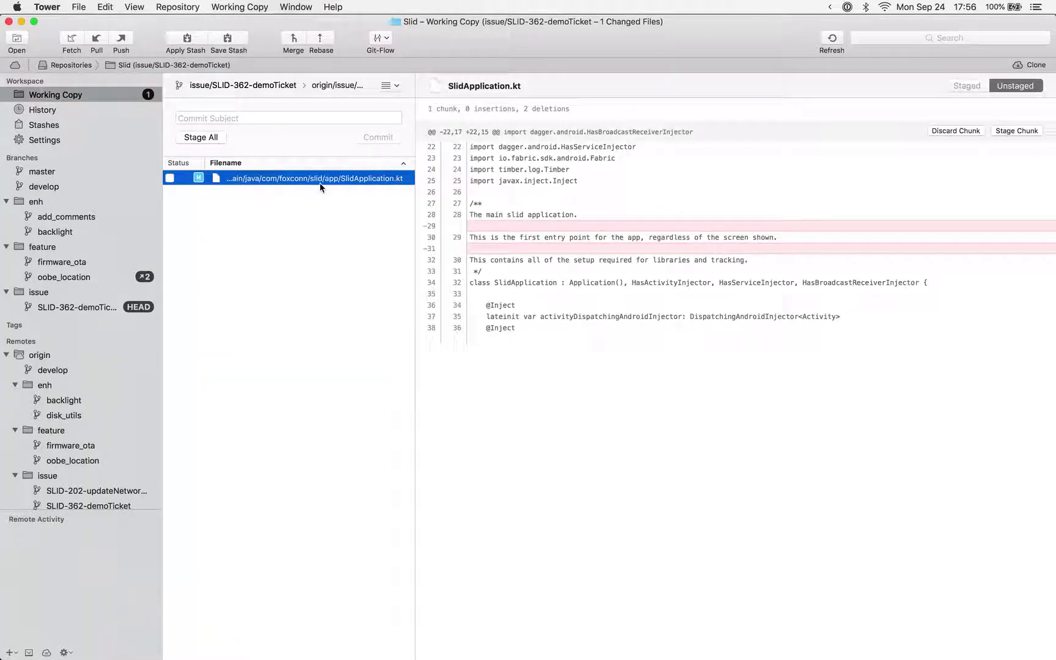
click(194, 137)
Commit the staged change with the subject "Remove spacing for demo ticket." and push it to origin.
click(198, 118)
text(Remove spacing fo)
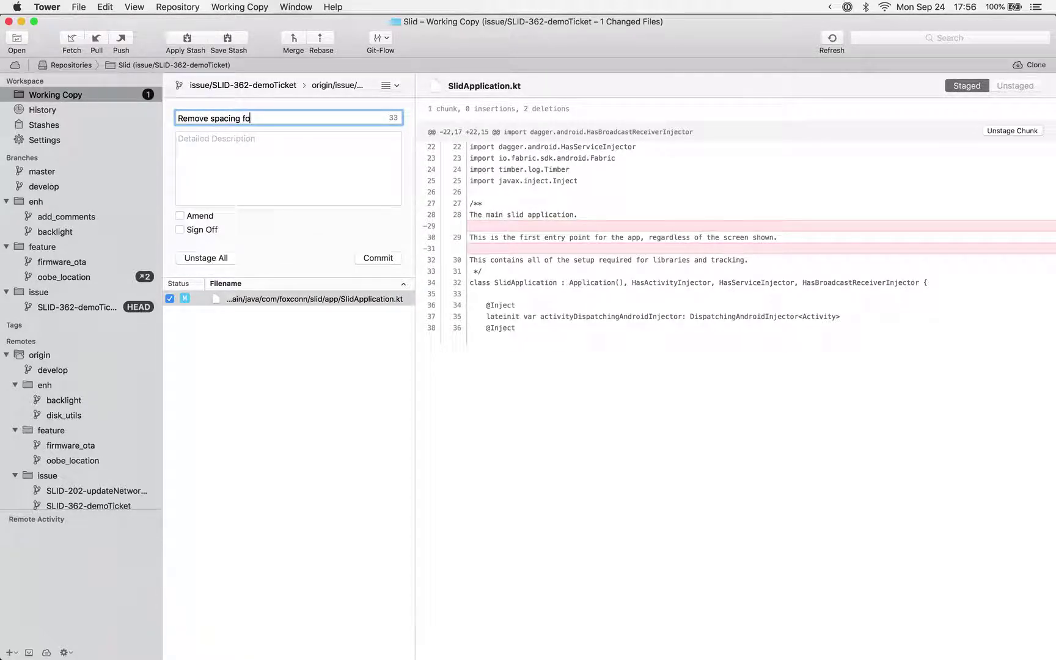
text(r demo ticket.)
click(379, 258)
click(131, 39)
key(Return)
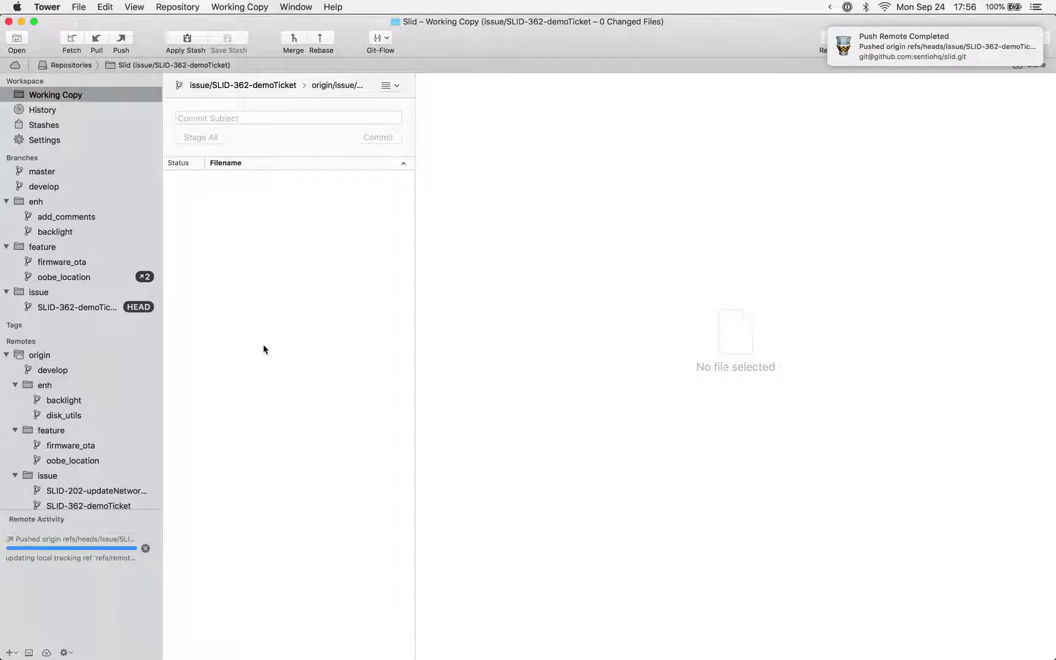
Switch to Chrome, go to the slid repository's code page on GitHub and start a pull request for issue/SLID-362-demoTicket.
key(super+Tab)
key(super+Tab)
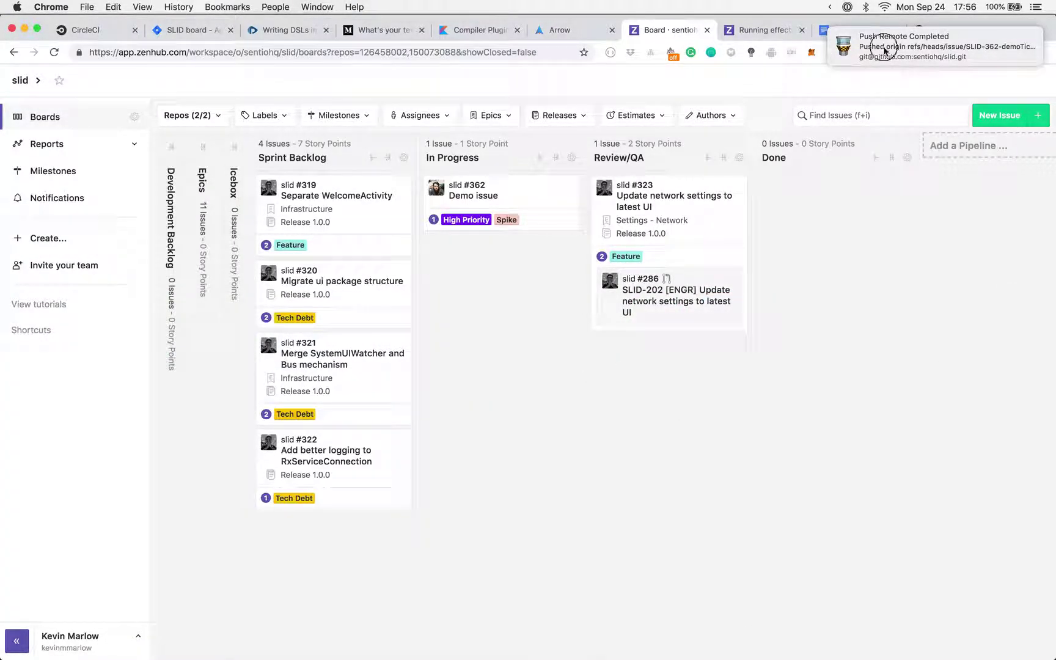
click(950, 29)
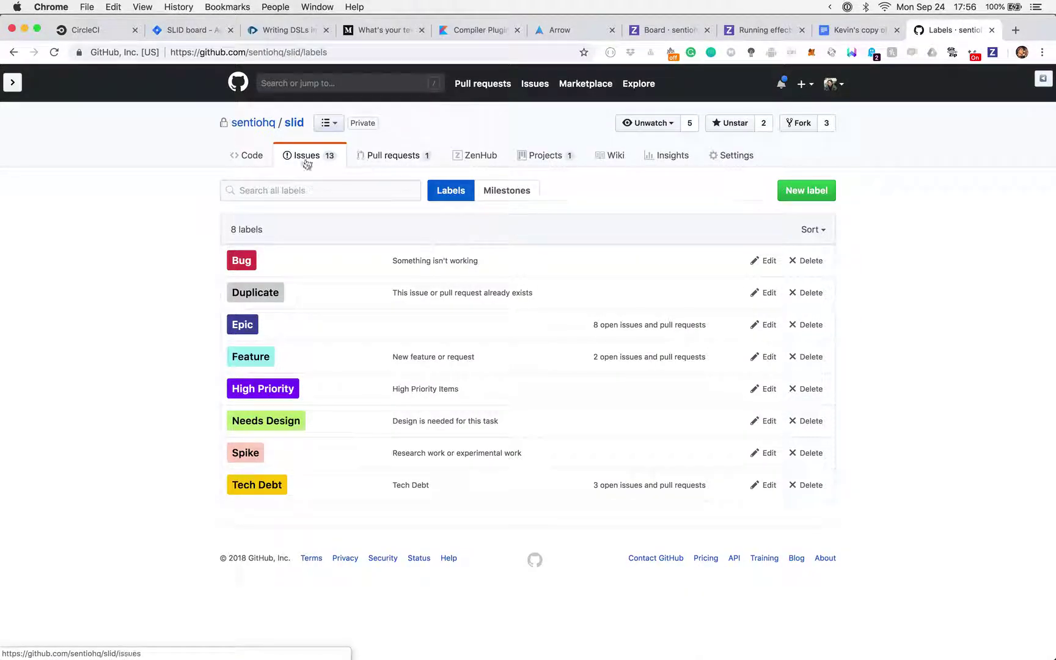
click(246, 159)
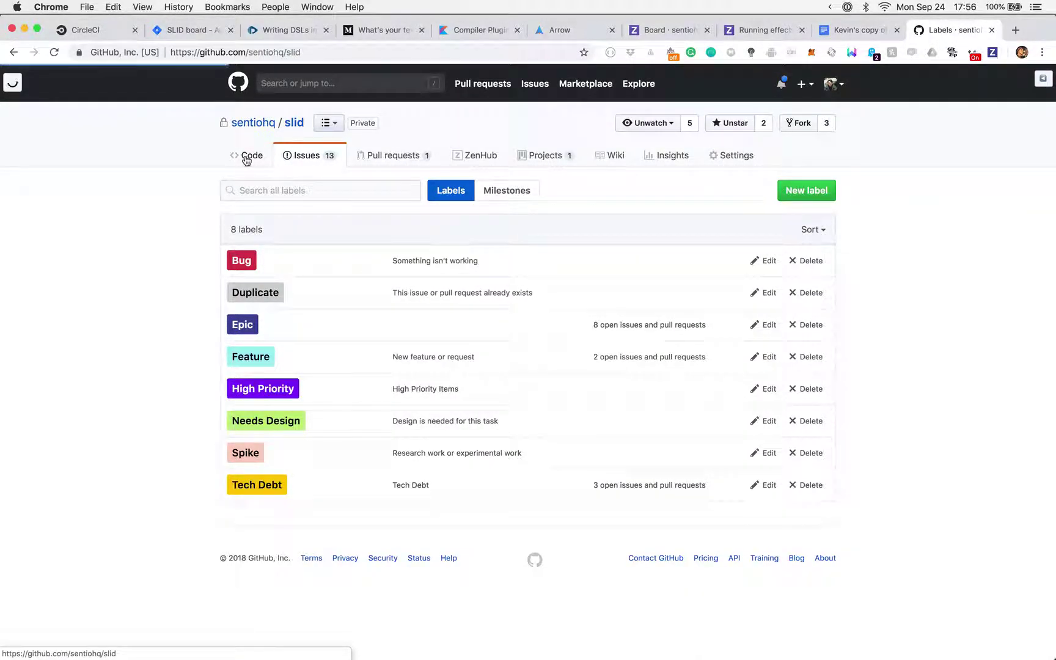
click(803, 295)
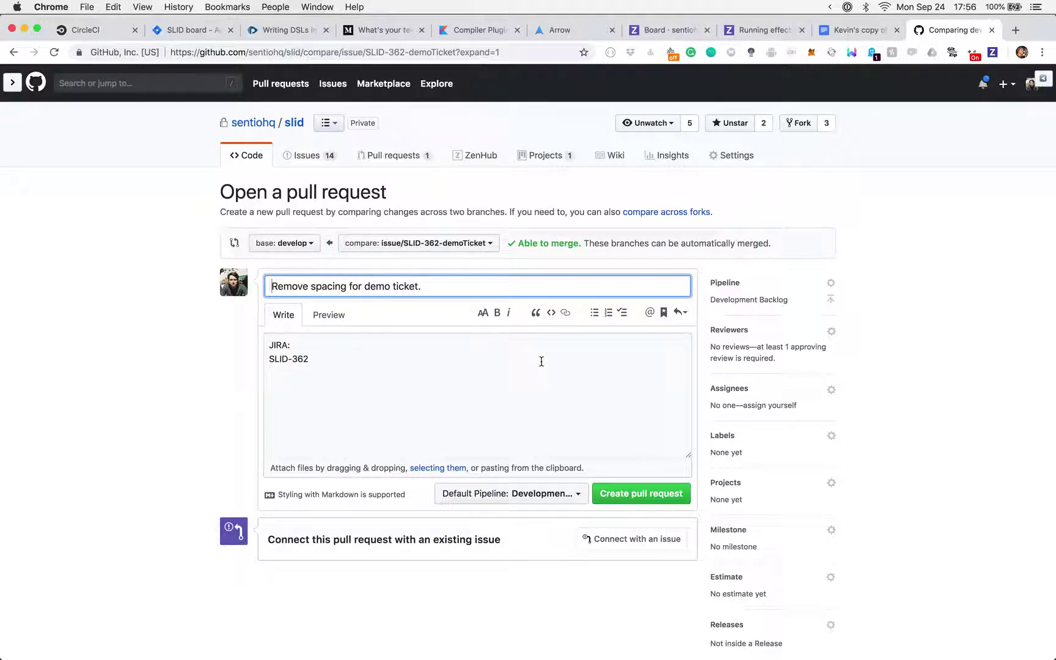
Review the prefilled pull request description and set the default pipeline for new pull requests to Review/QA.
drag(354, 366, 276, 345)
click(341, 372)
scroll(341, 372, down, 3)
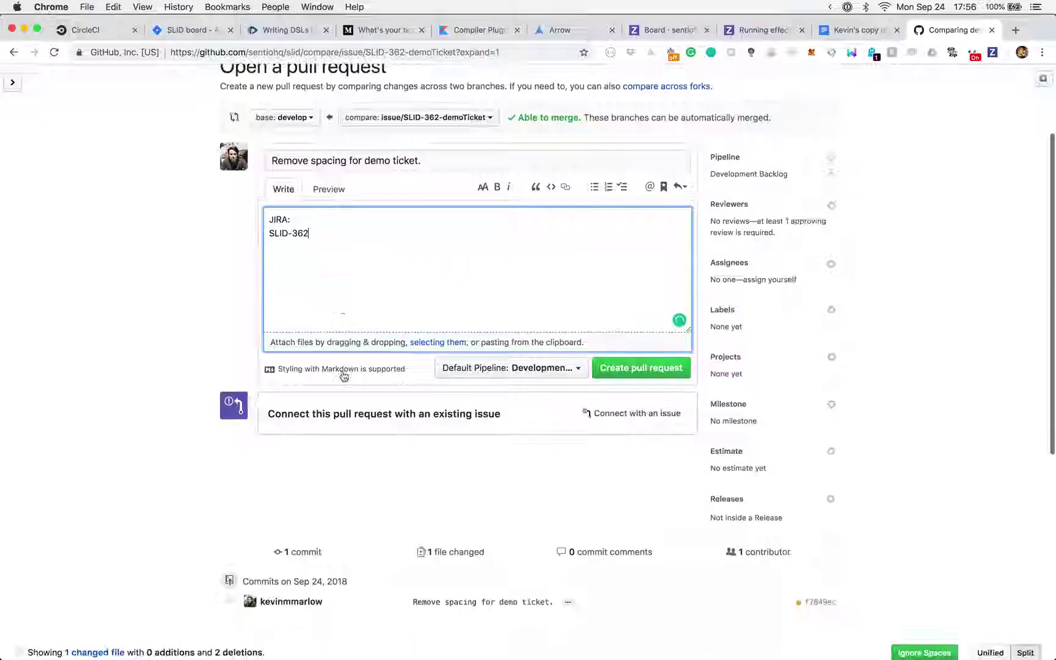
scroll(343, 376, up, 1)
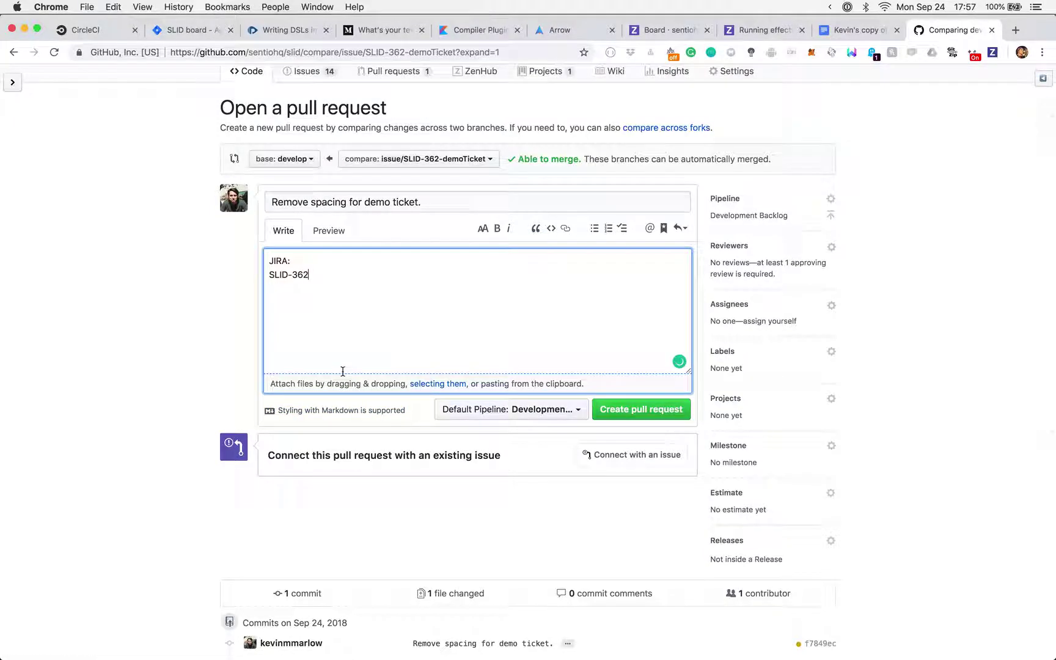
click(572, 415)
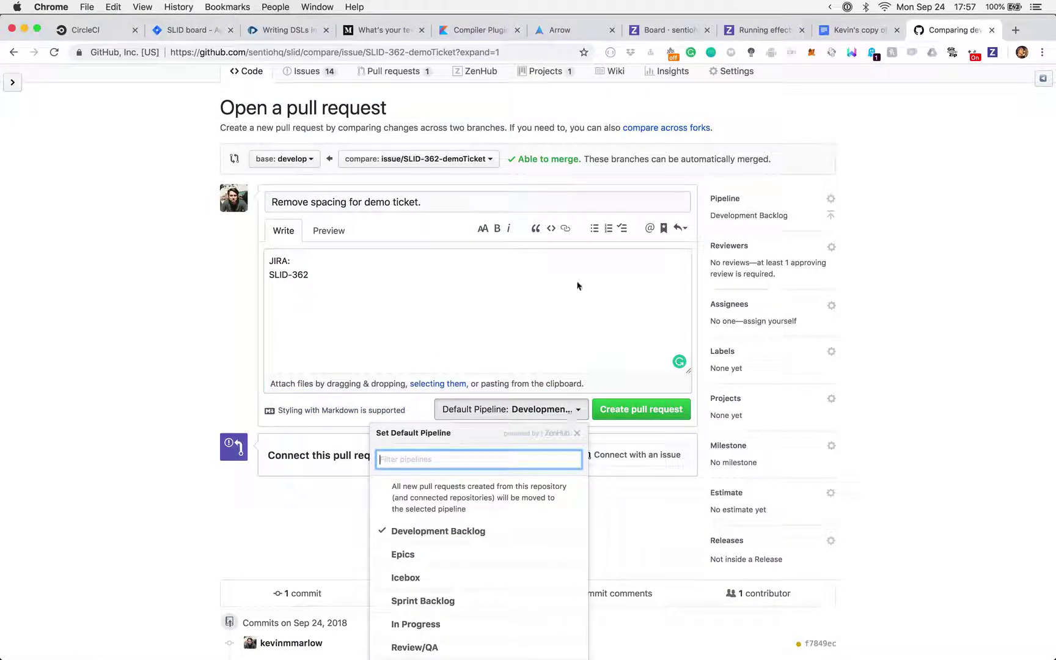
scroll(578, 286, down, 2)
scroll(578, 286, down, 1)
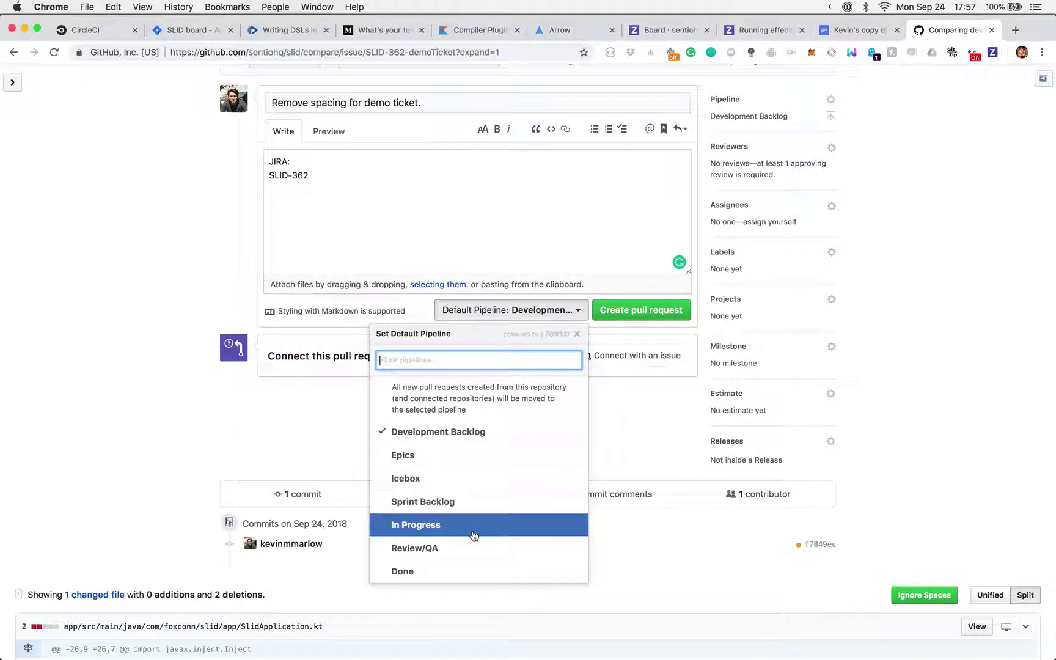
click(471, 549)
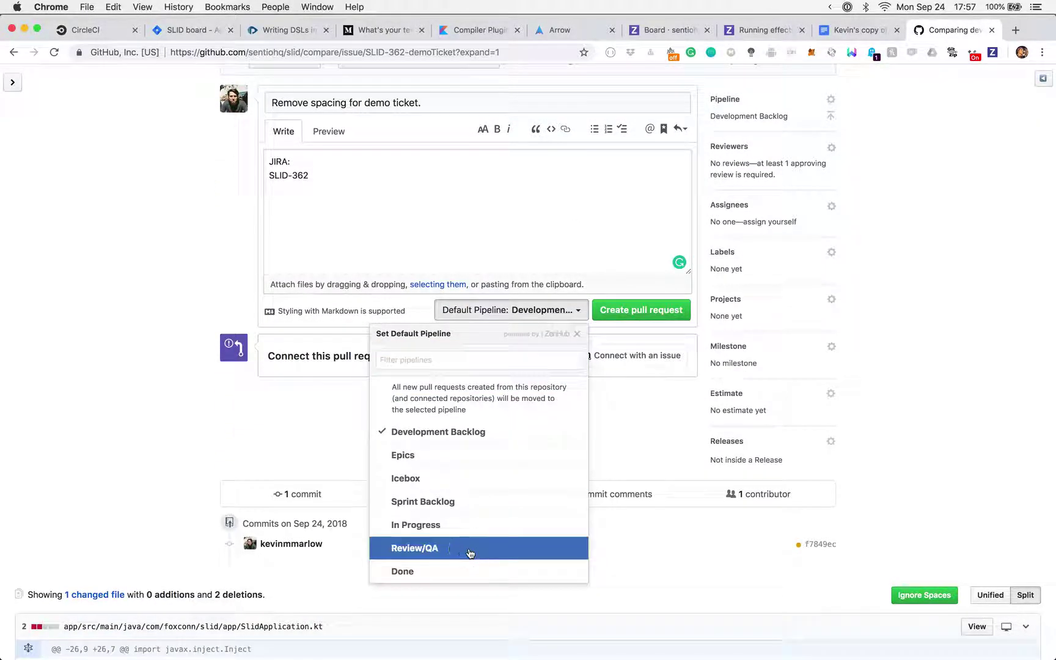
click(574, 313)
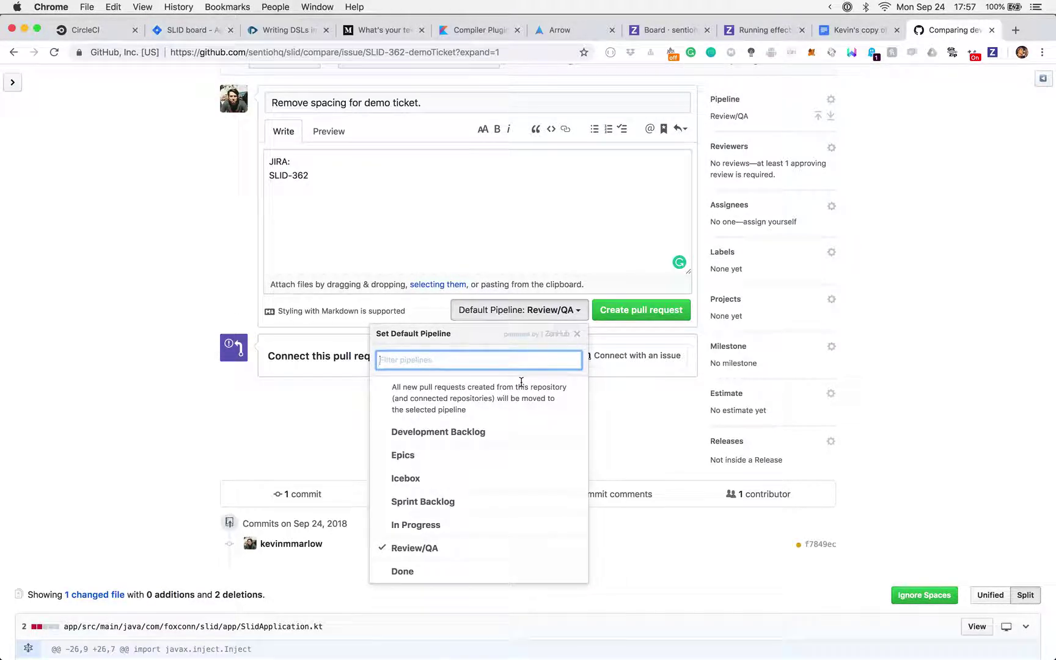
click(445, 550)
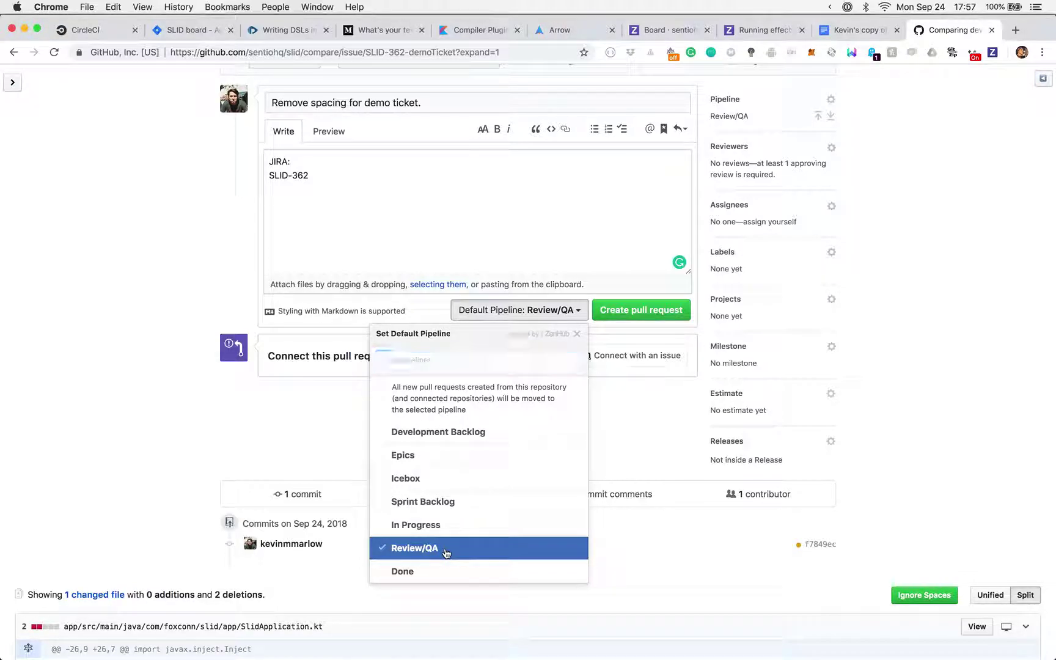
click(631, 461)
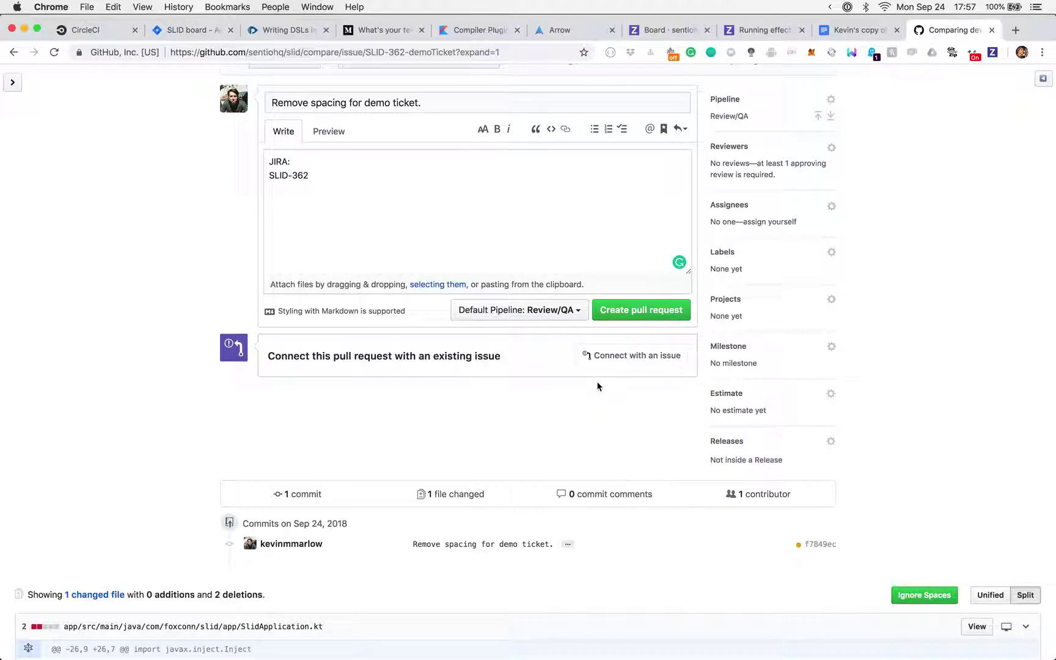
Connect the pull request with the existing Demo issue, slid #362.
click(607, 360)
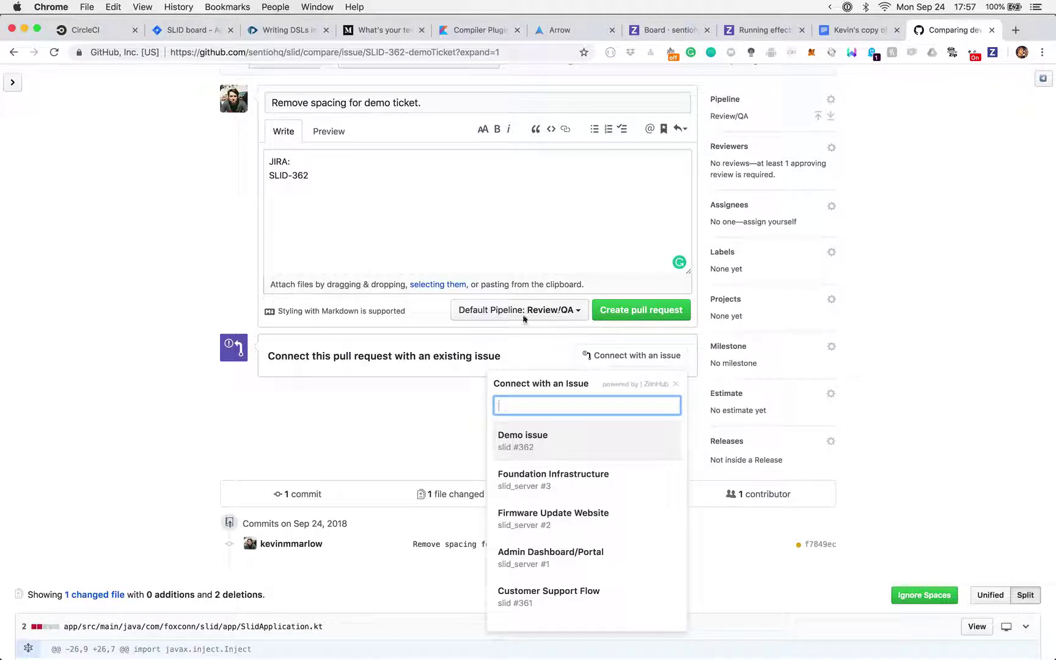
click(546, 444)
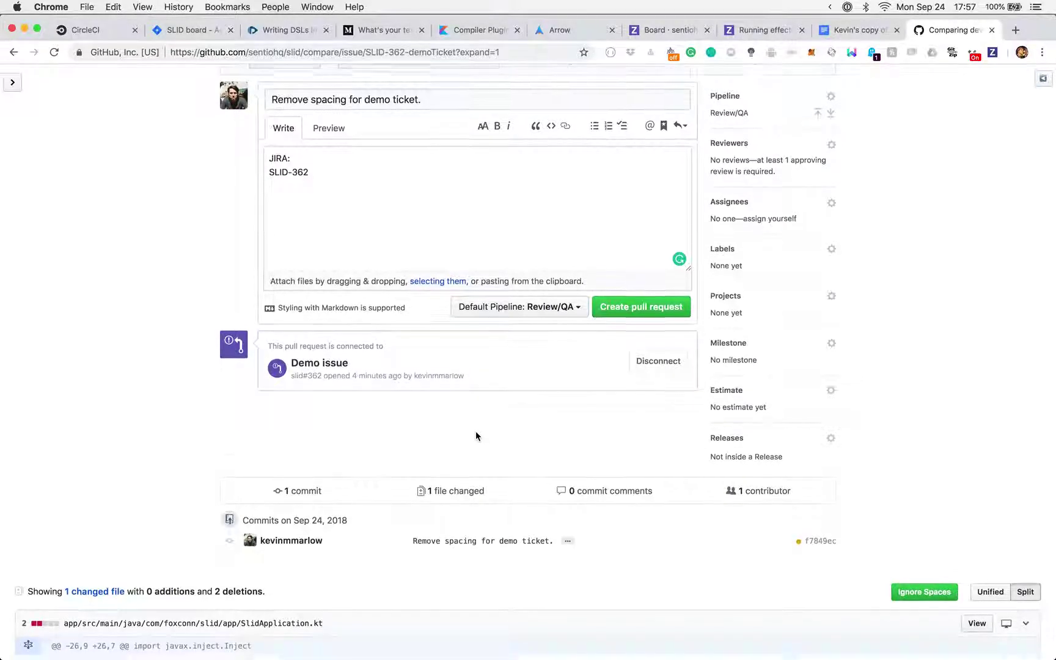
Review the SlidApplication.kt diff for the pull request and request a review from the team member whose username starts with "jh".
scroll(471, 431, down, 3)
scroll(438, 414, down, 5)
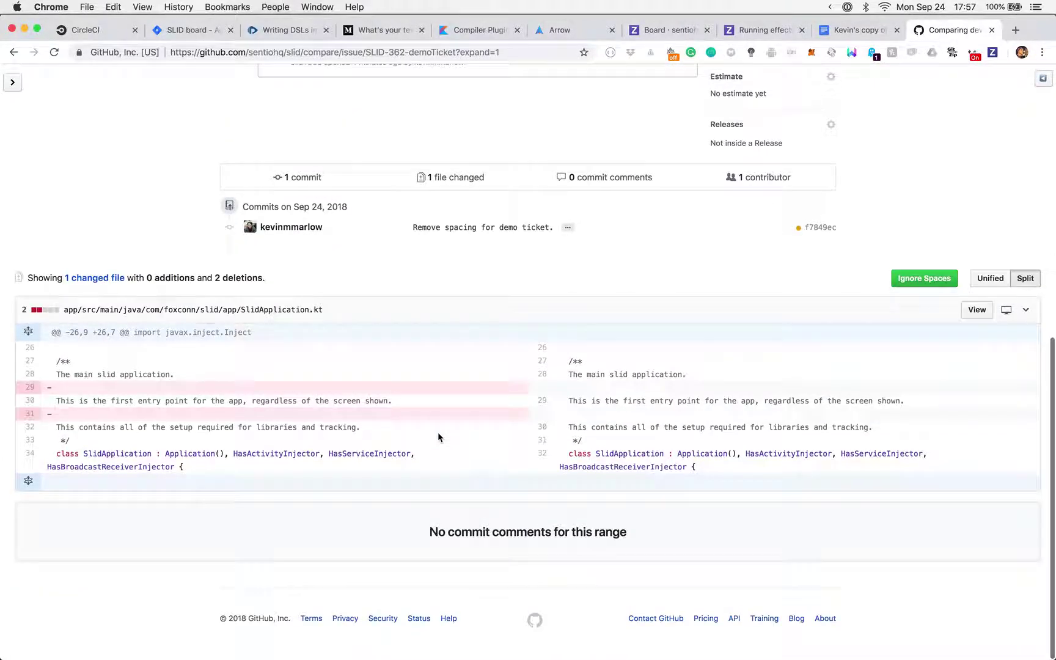
scroll(437, 433, up, 10)
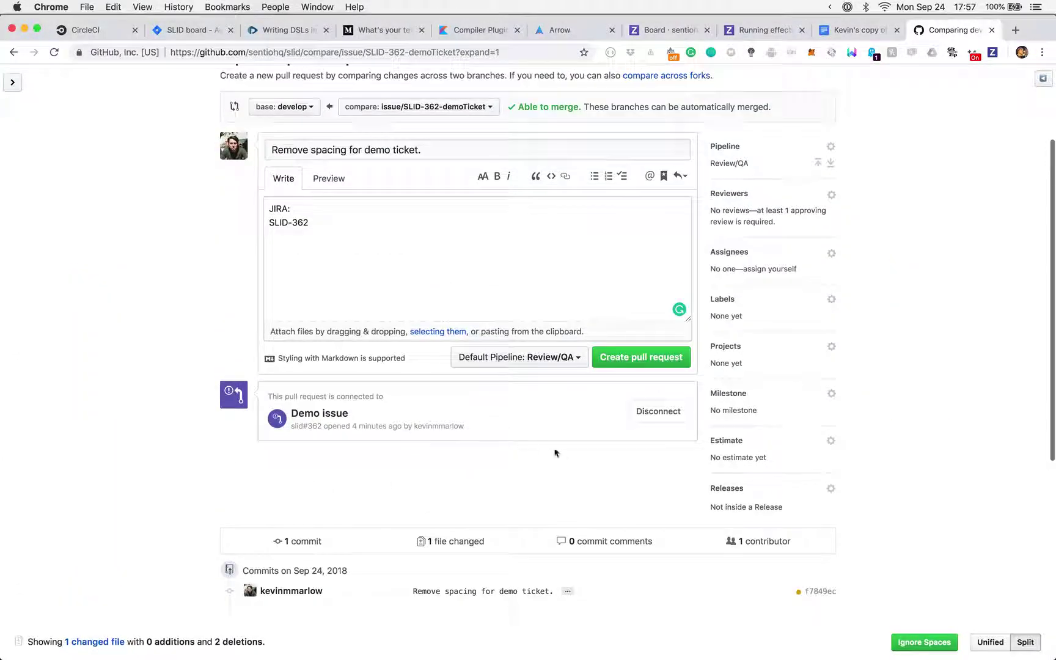
scroll(561, 454, up, 3)
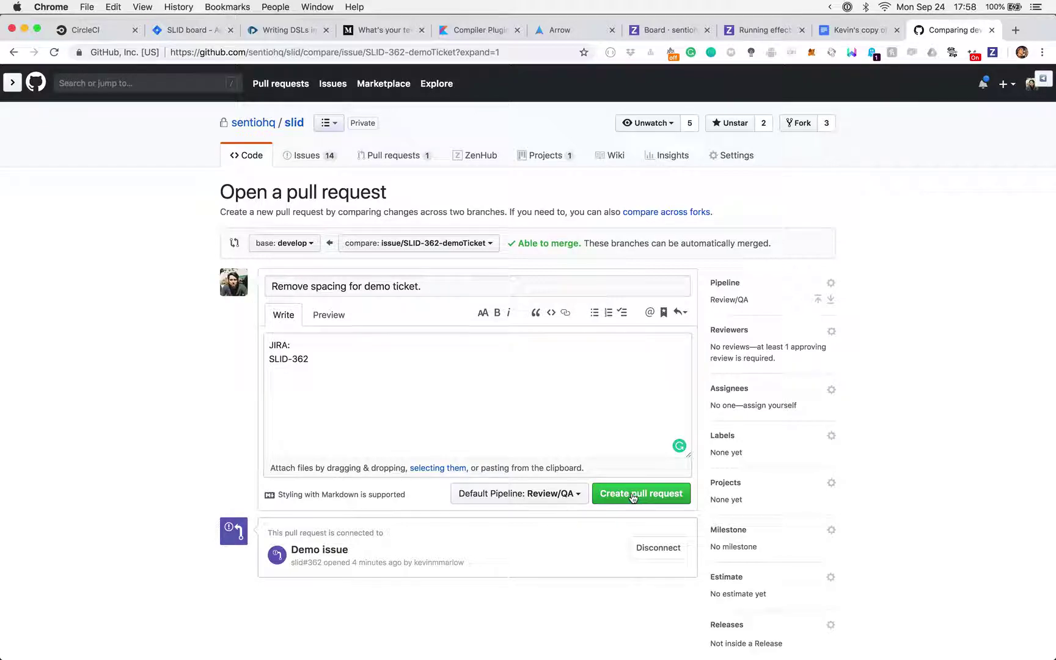
click(831, 332)
text(jh)
key(Return)
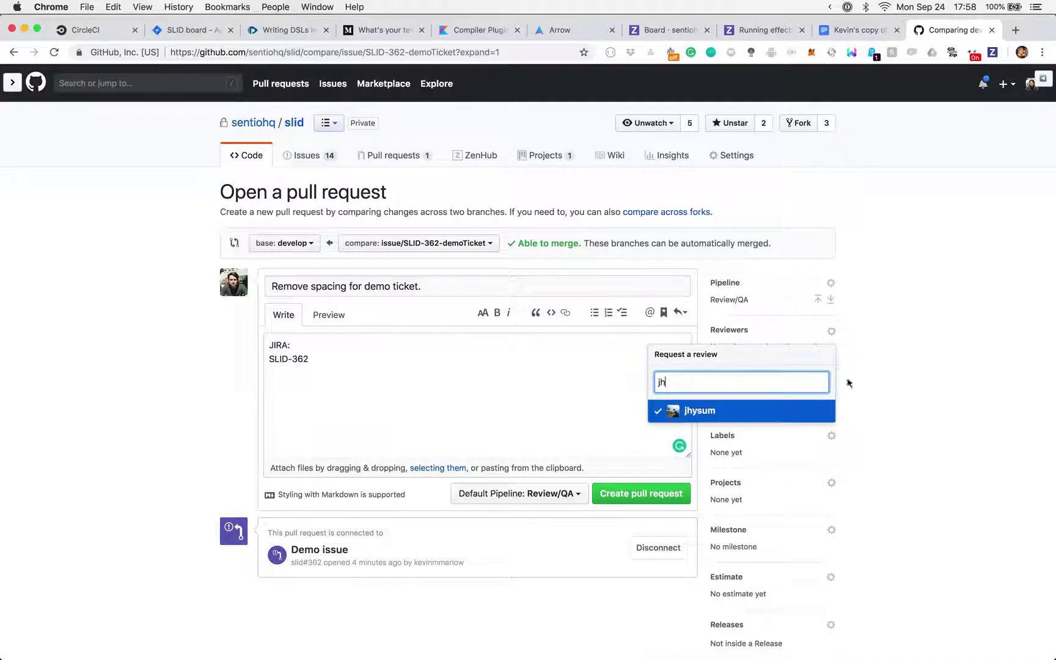
click(924, 398)
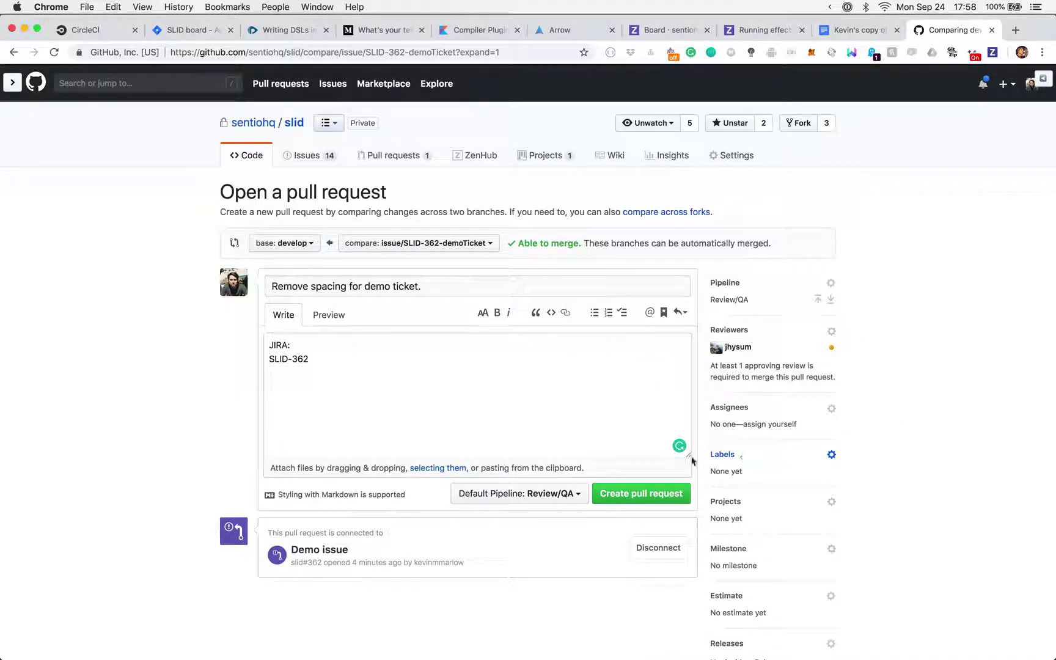
Look at the label choices without picking any and create the "Remove spacing for demo ticket." pull request.
click(832, 455)
click(871, 469)
click(636, 497)
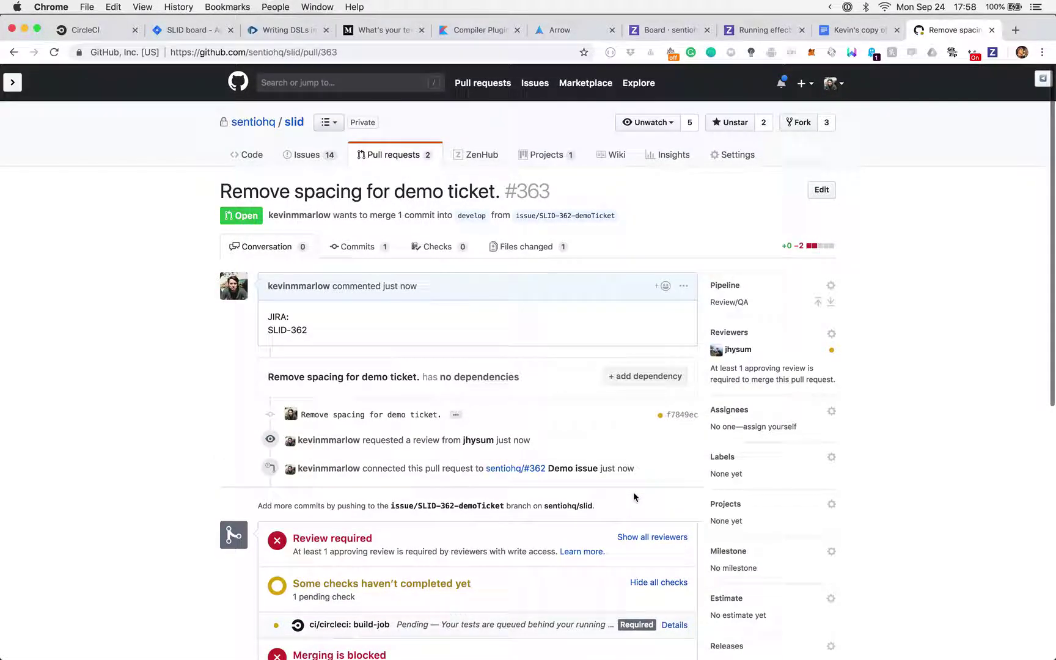
Examine the new pull request's review and merge checks, and check its card with the Demo issue on the ZenHub board.
scroll(634, 494, down, 3)
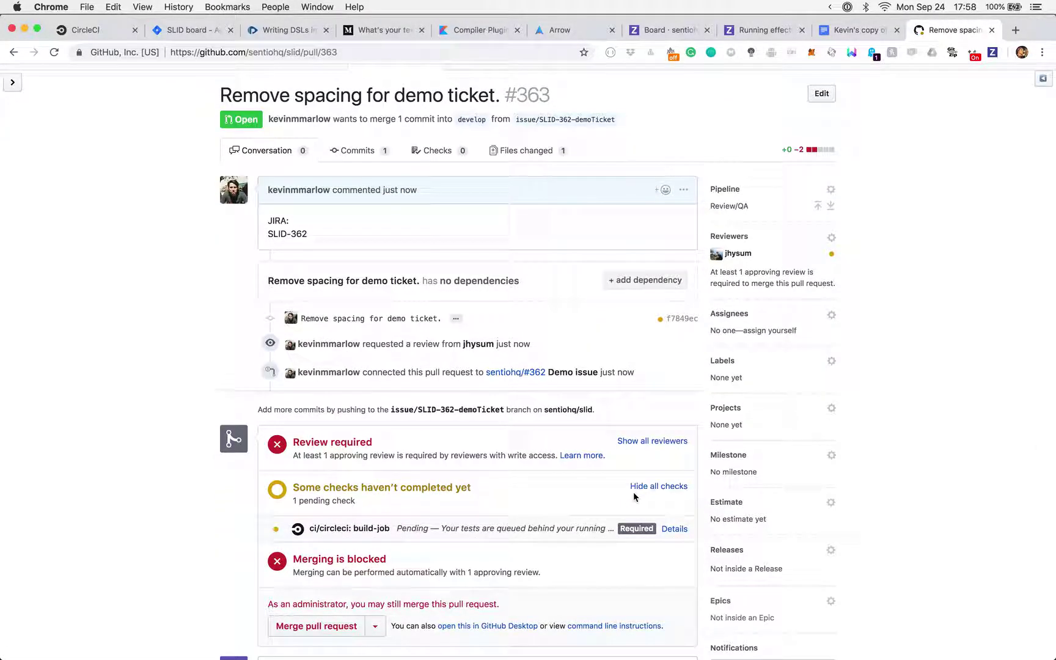
scroll(490, 308, down, 7)
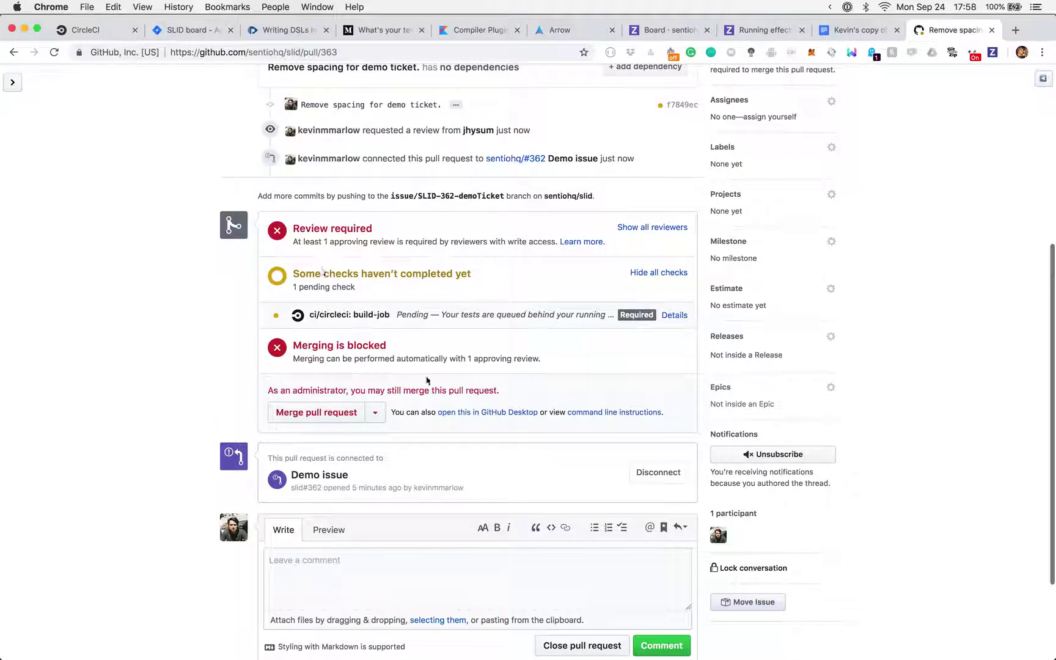
scroll(426, 491, up, 6)
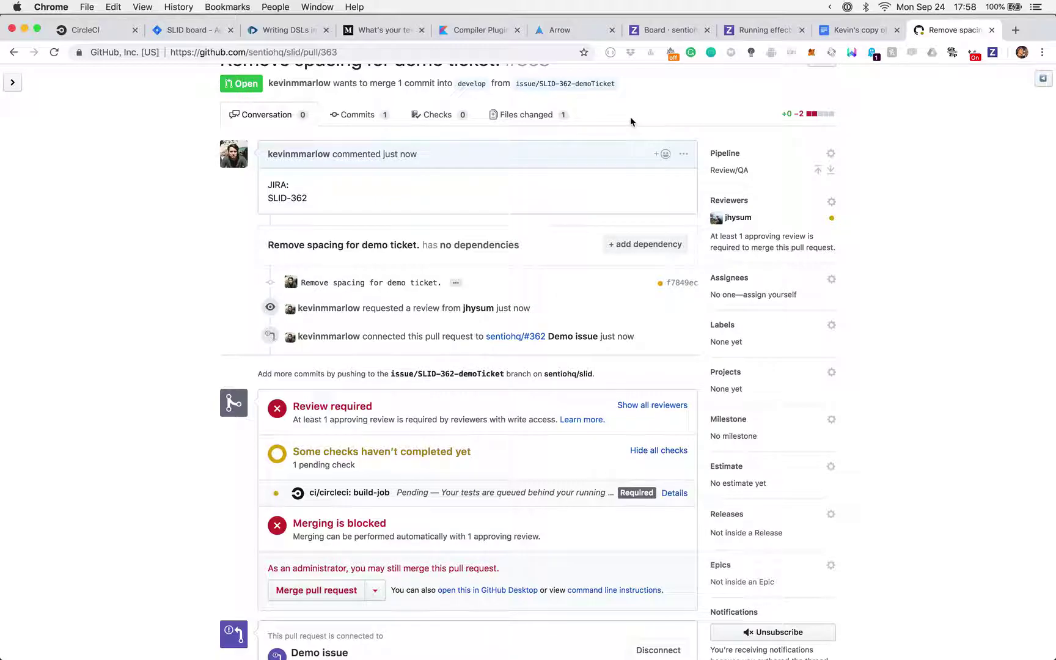
click(666, 35)
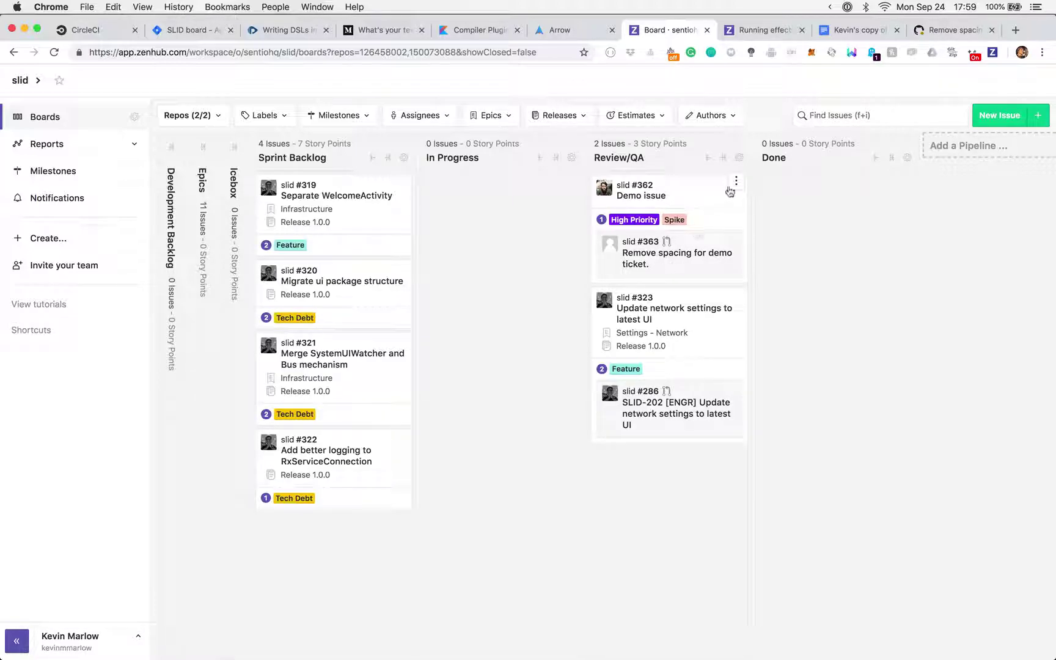
click(948, 34)
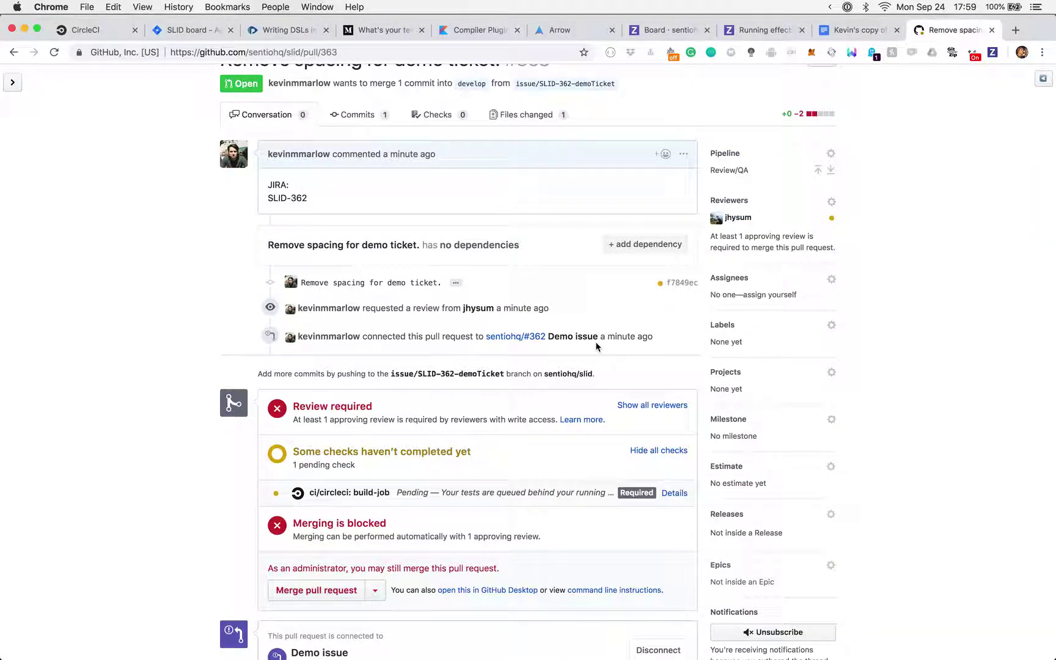
Compare the pull request's build check with the issue/SLID-362-demoTicket job in CircleCI's slid job list.
click(100, 32)
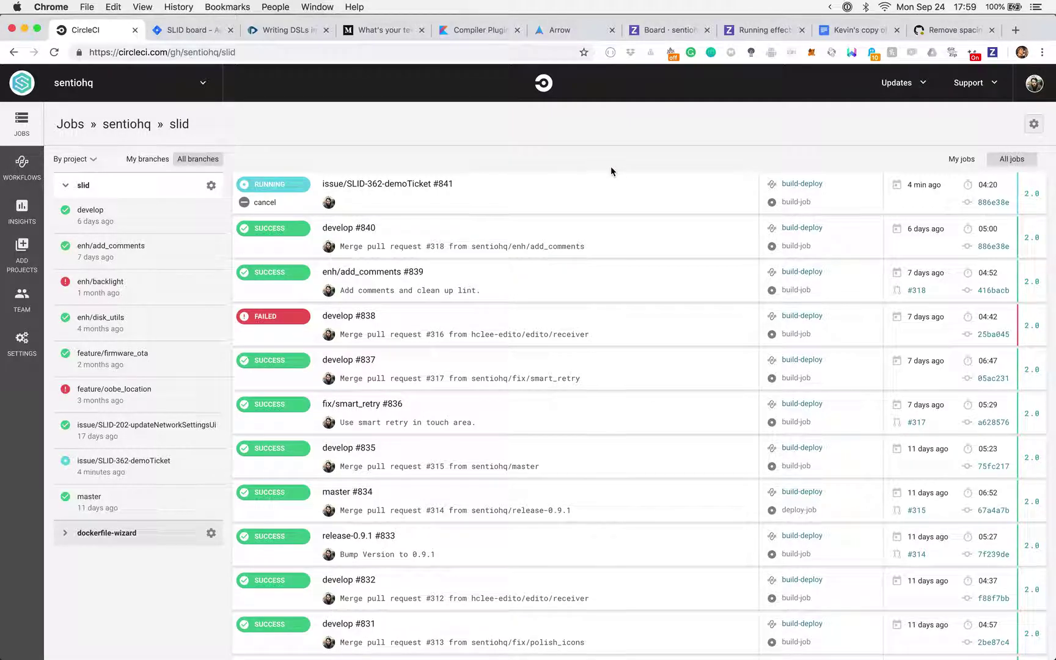
click(952, 32)
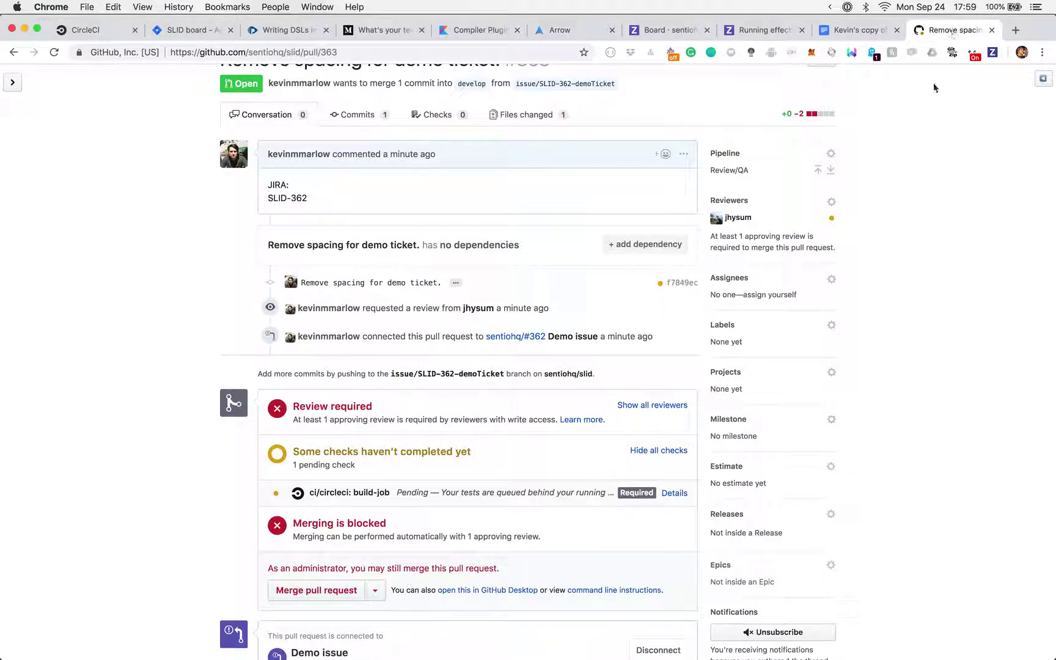
scroll(868, 292, up, 1)
scroll(868, 292, down, 1)
click(101, 32)
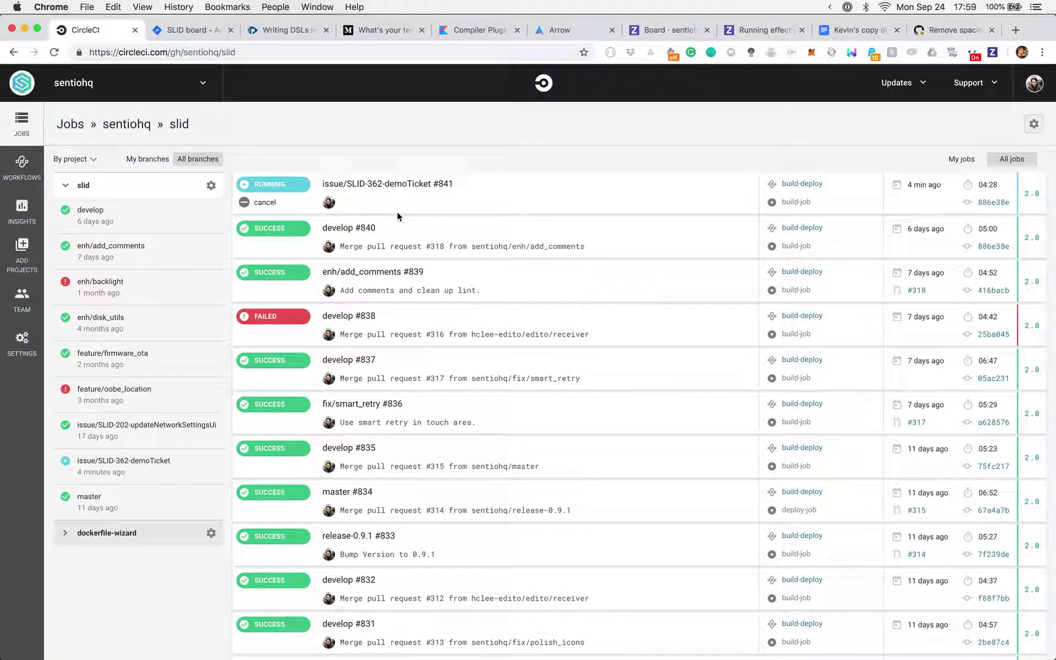
click(954, 29)
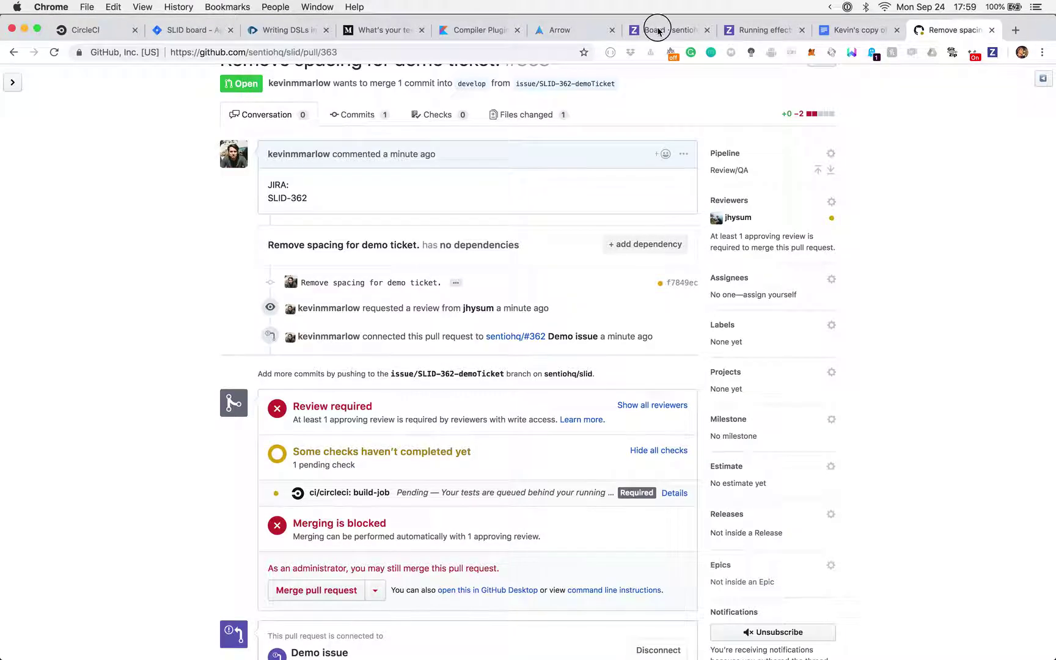
Return to the ZenHub board and filter its issues by the High Priority label.
click(658, 30)
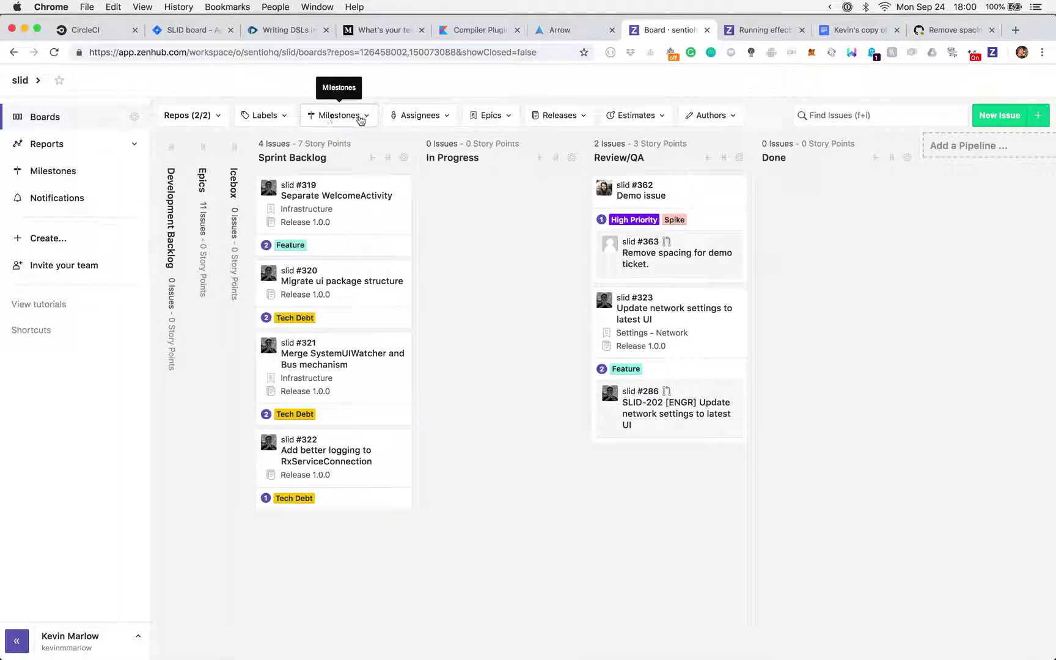
click(275, 117)
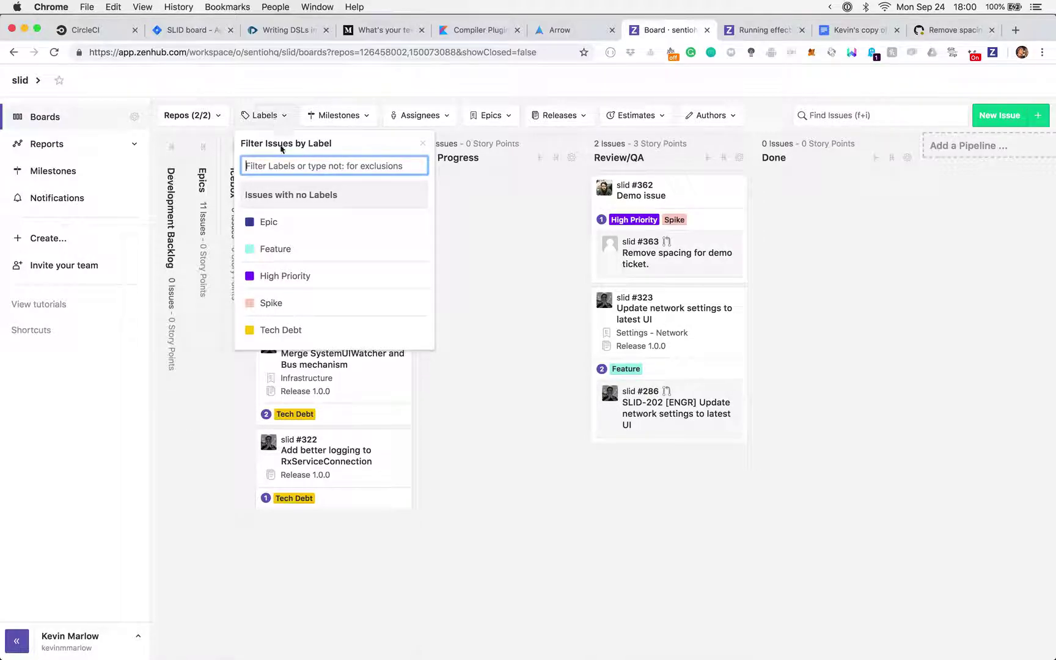
click(332, 279)
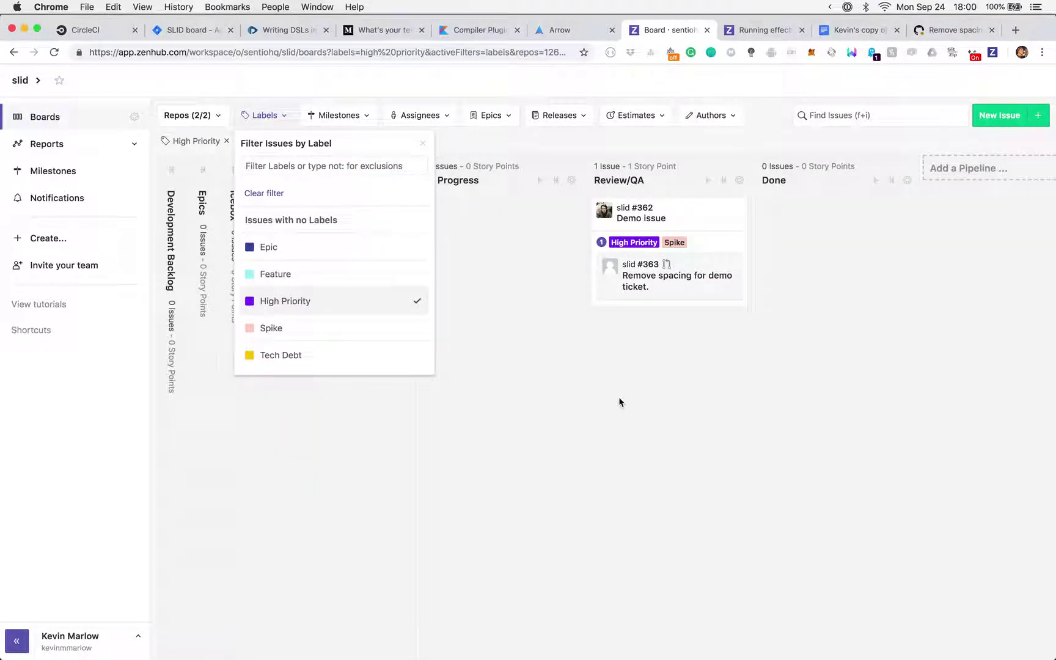
click(513, 356)
Exclude and re-include the slid_server repository in the board's repo filter, and do the same with the slid repository.
click(216, 114)
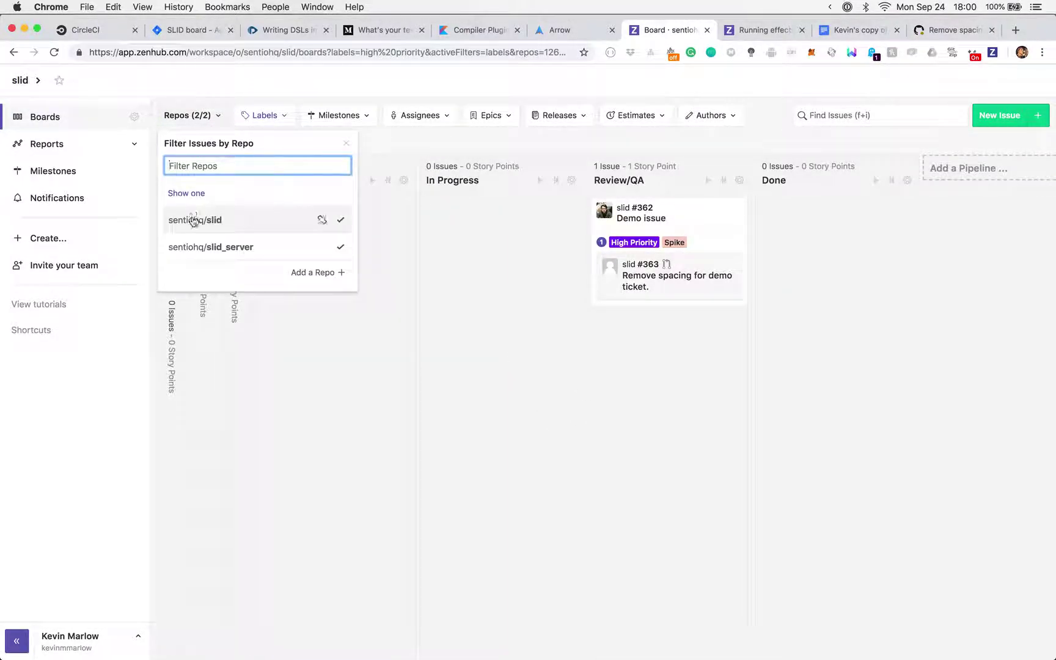
click(211, 250)
click(337, 376)
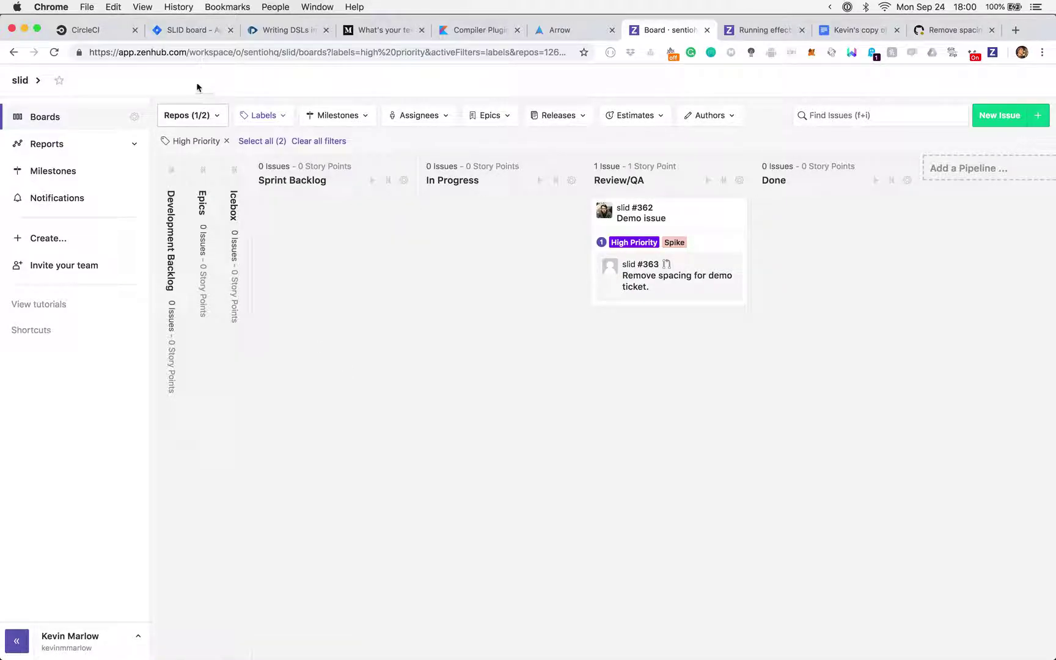
click(199, 116)
click(229, 250)
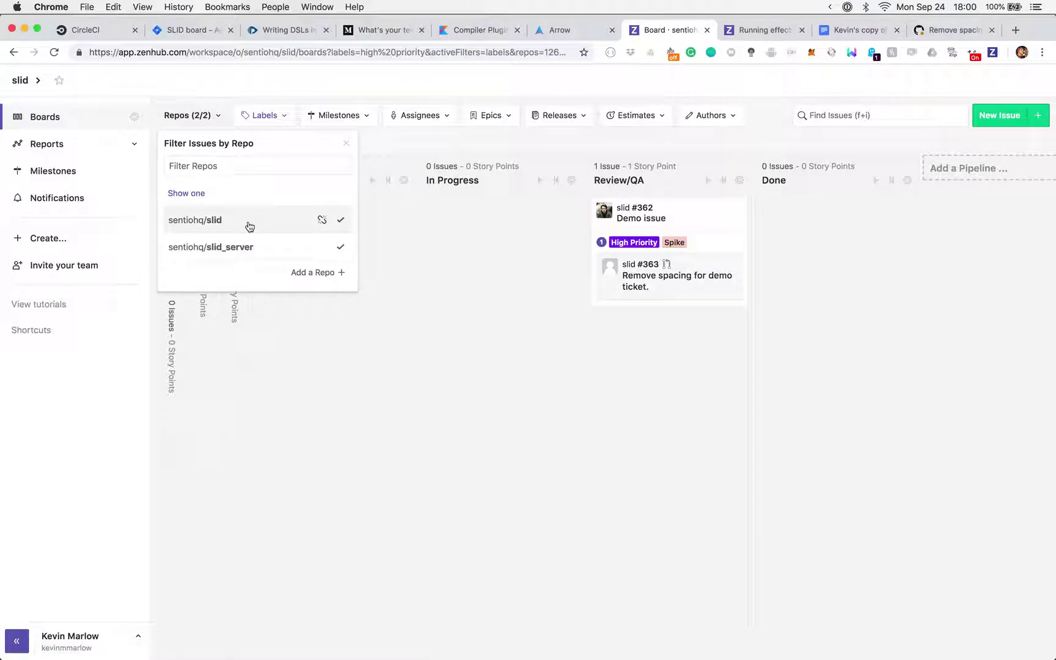
click(249, 227)
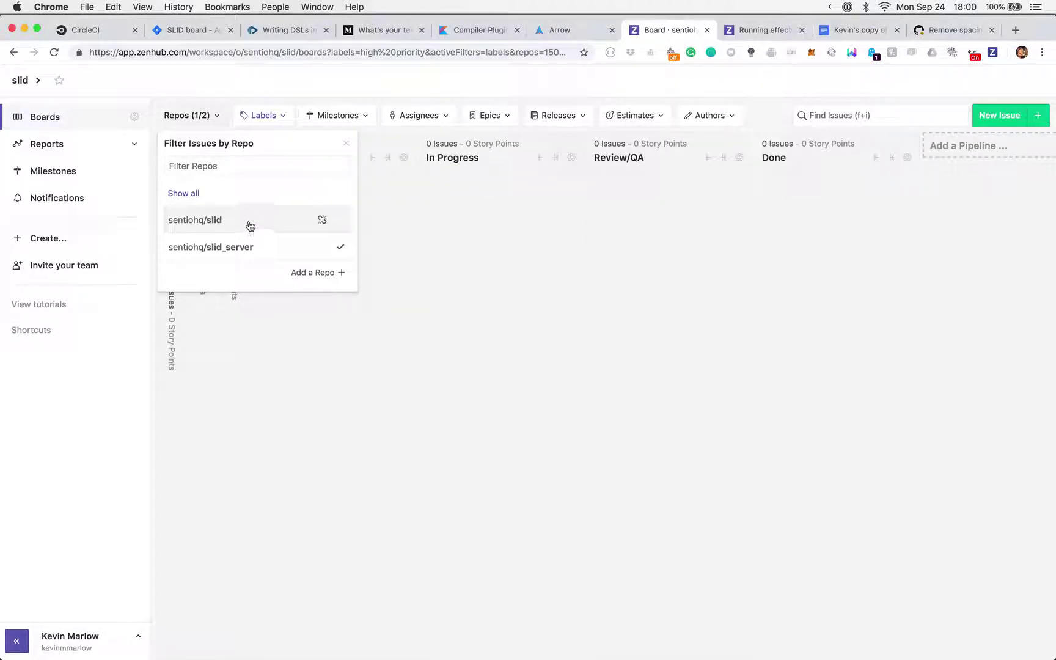
click(250, 225)
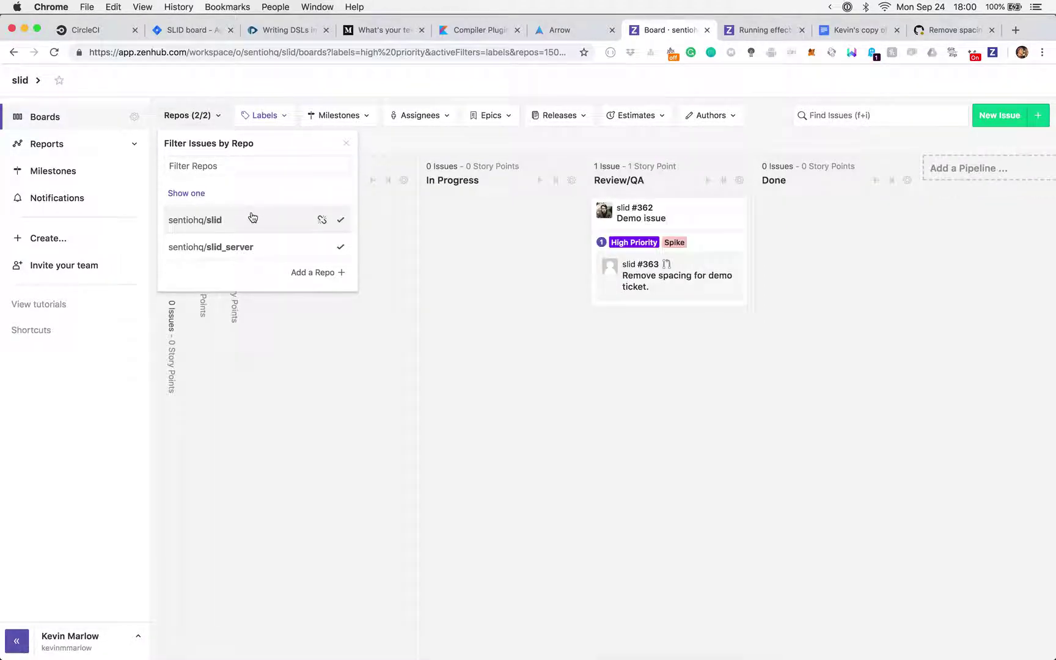
click(349, 386)
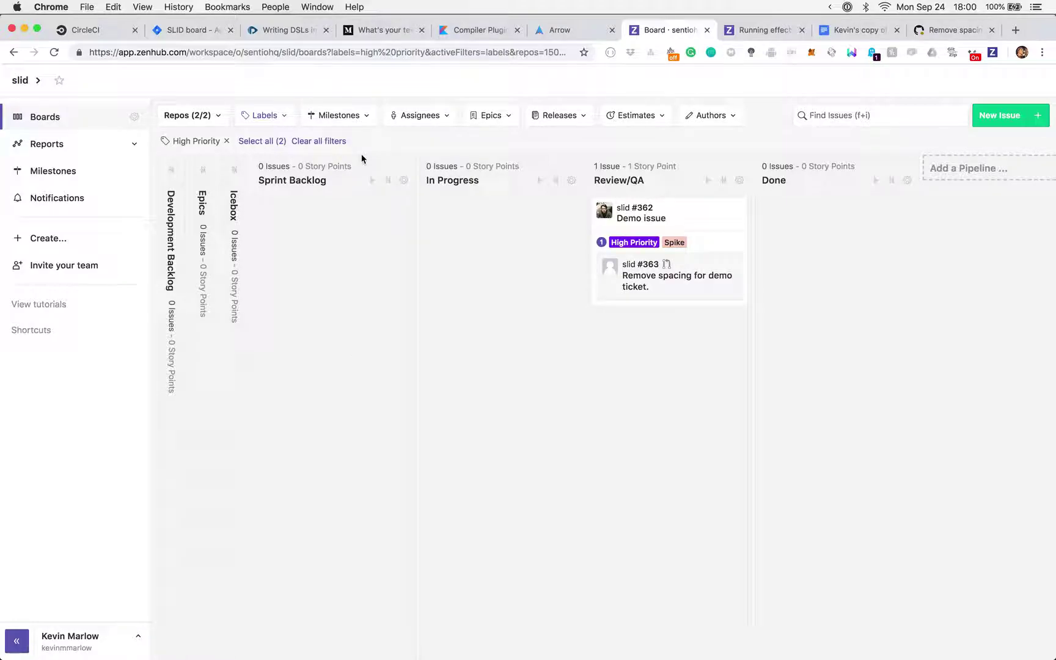
Filter the board to issues assigned to the signed-in account and remove the High Priority label filter.
click(448, 120)
click(448, 222)
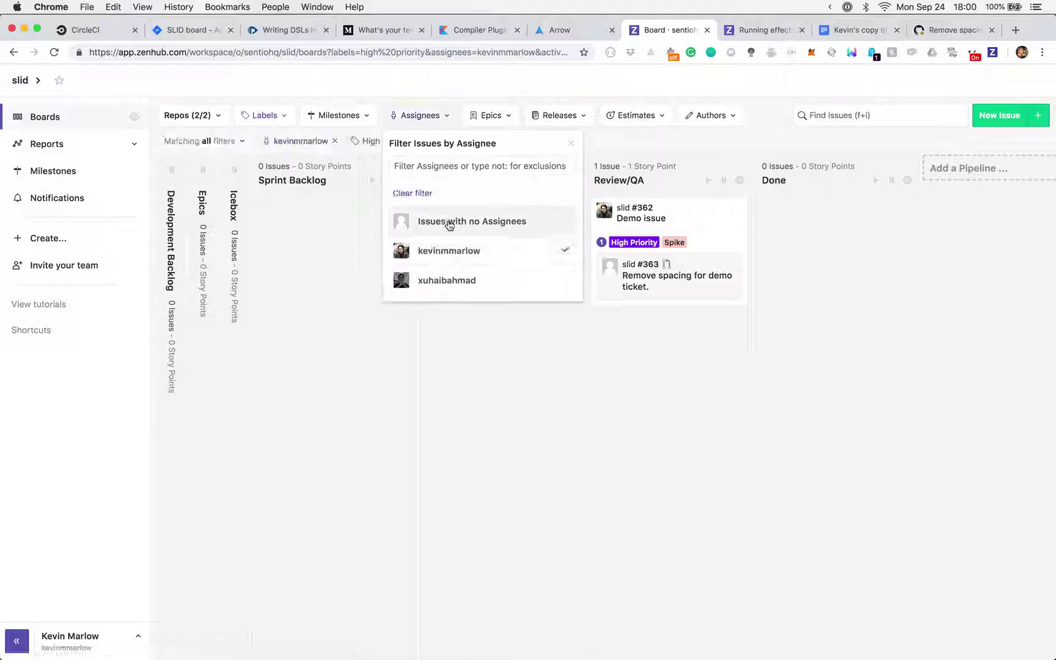
click(261, 118)
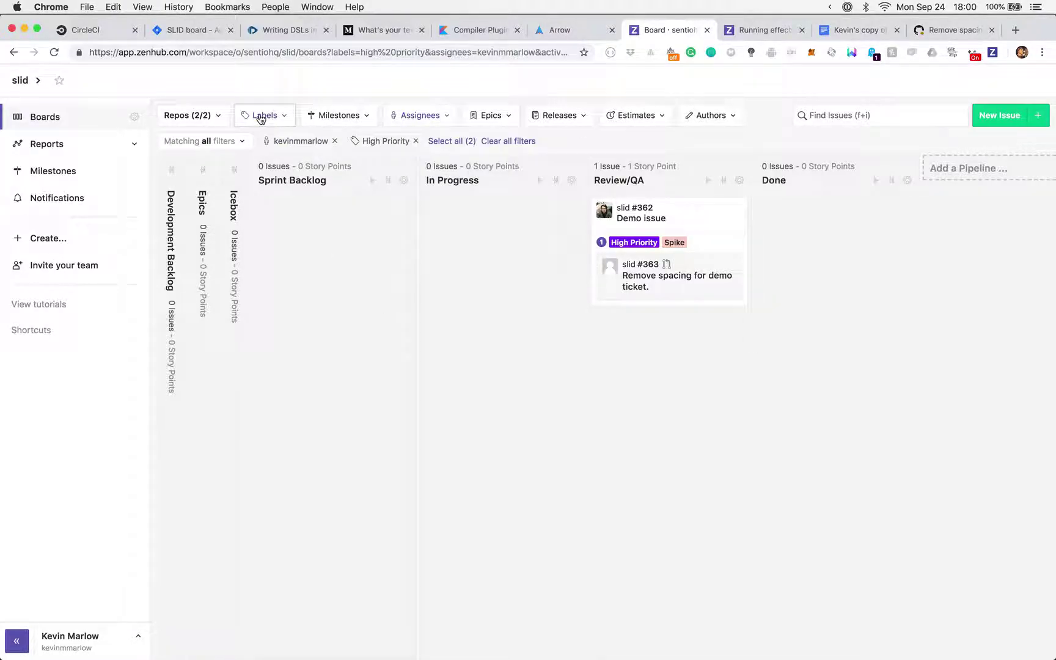
click(263, 117)
click(295, 301)
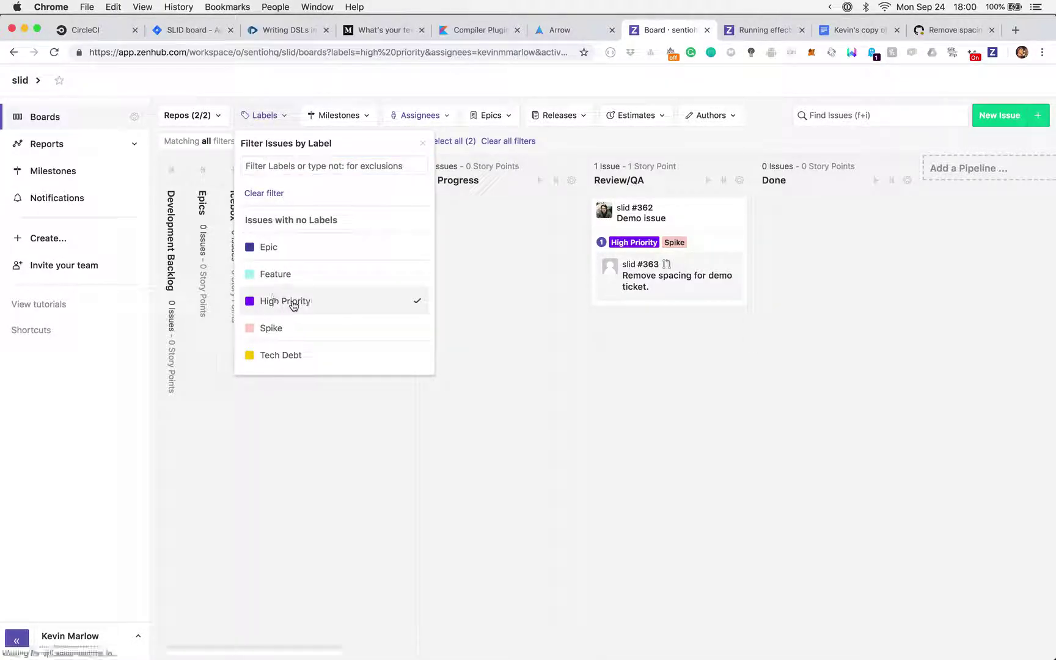
click(367, 448)
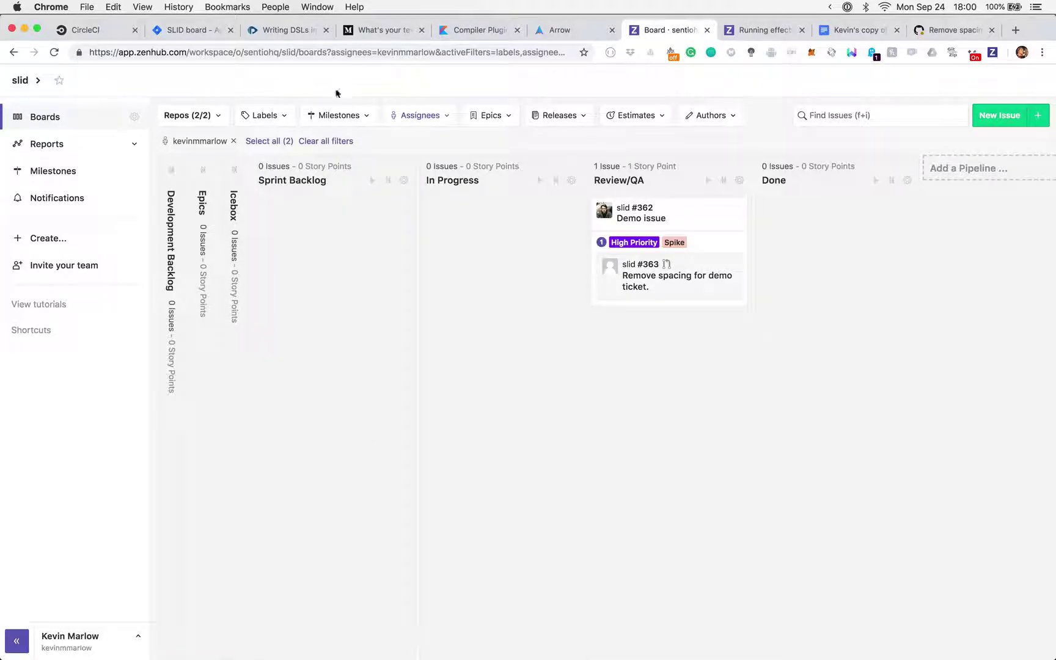
Change the assignee filter to the other listed team member, deselecting the signed-in account.
click(420, 116)
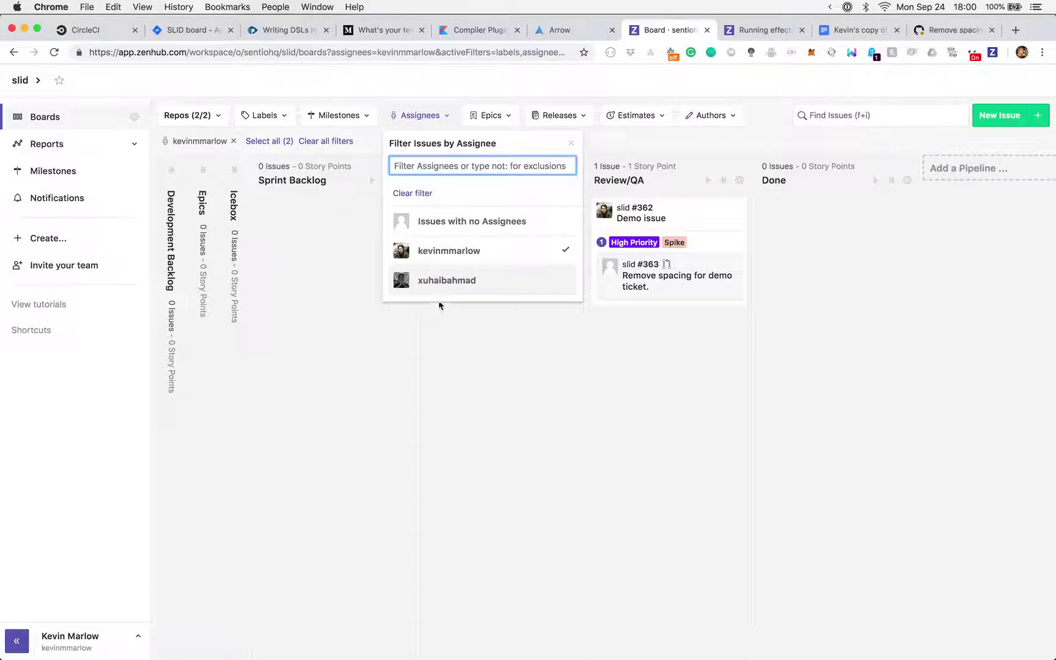
click(443, 282)
click(457, 251)
click(474, 463)
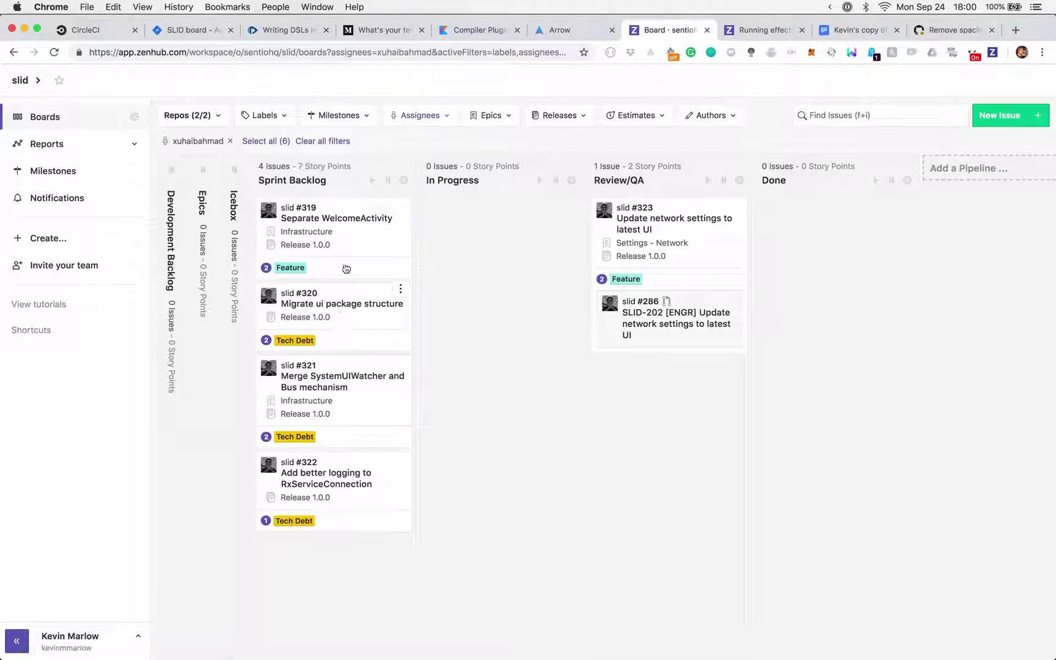
Narrow the board to issues with the Feature label and remove that label filter again.
click(275, 118)
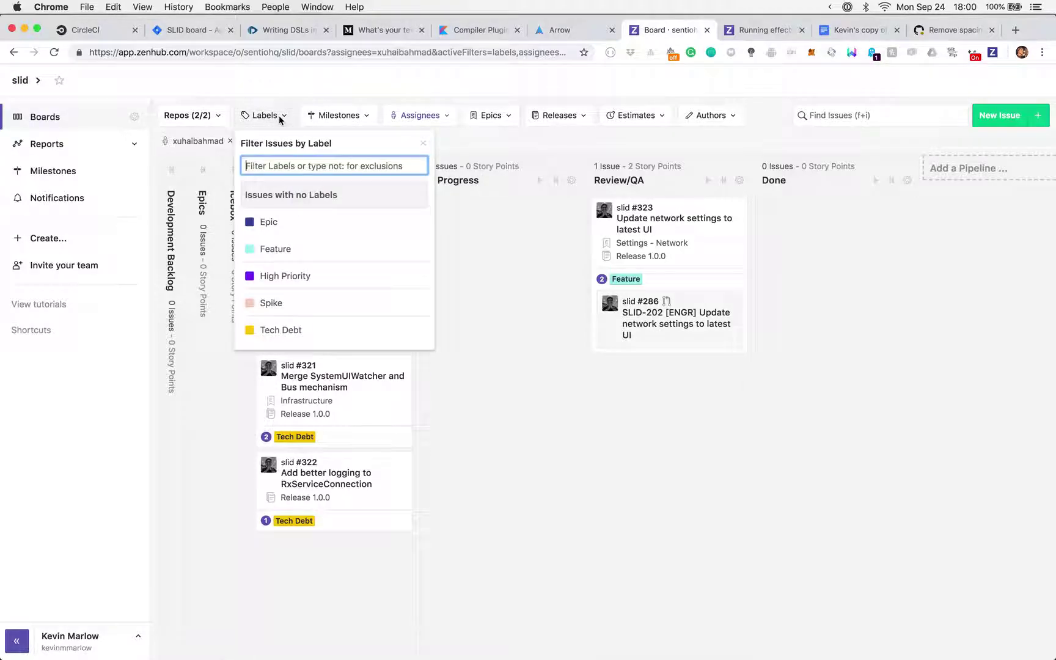
click(284, 250)
click(358, 384)
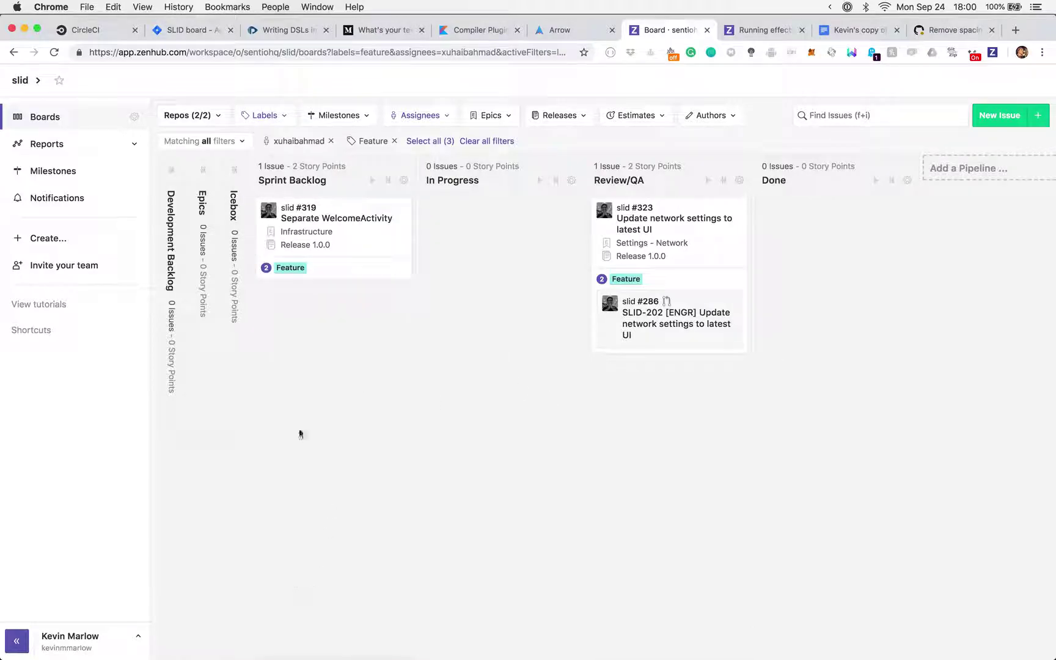
click(268, 115)
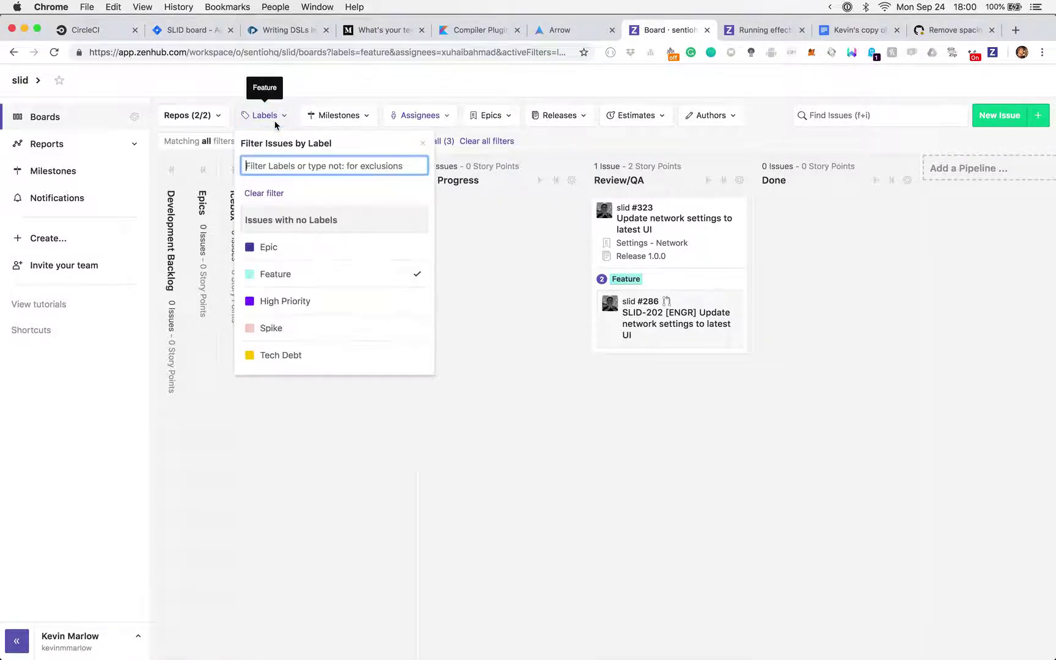
click(296, 279)
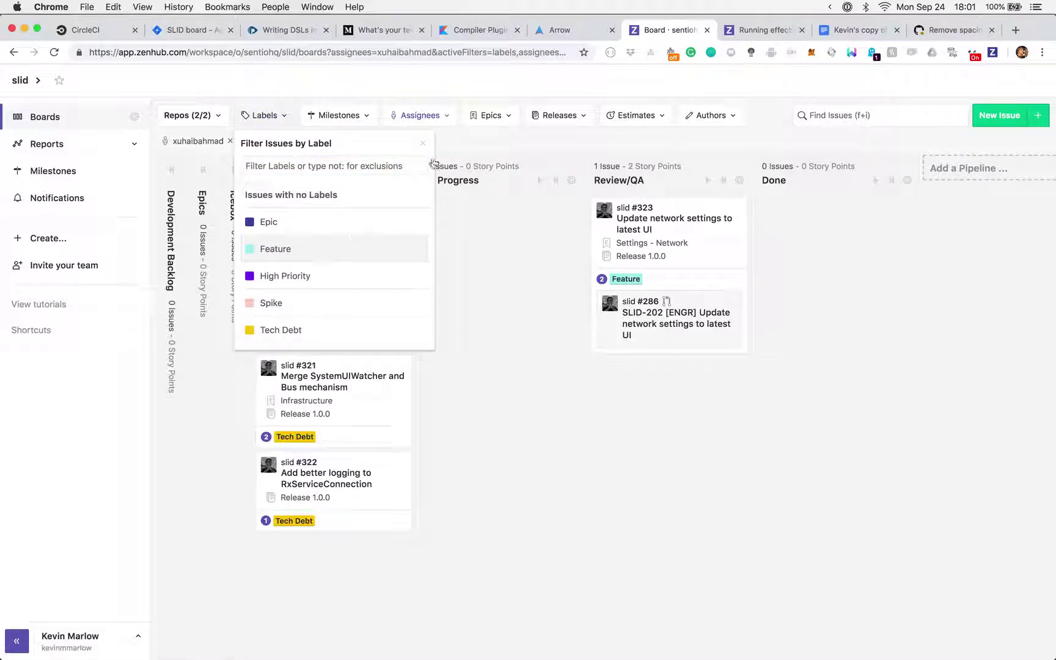
Clear the assignee filter so the board shows issues for all team members.
click(442, 115)
click(441, 116)
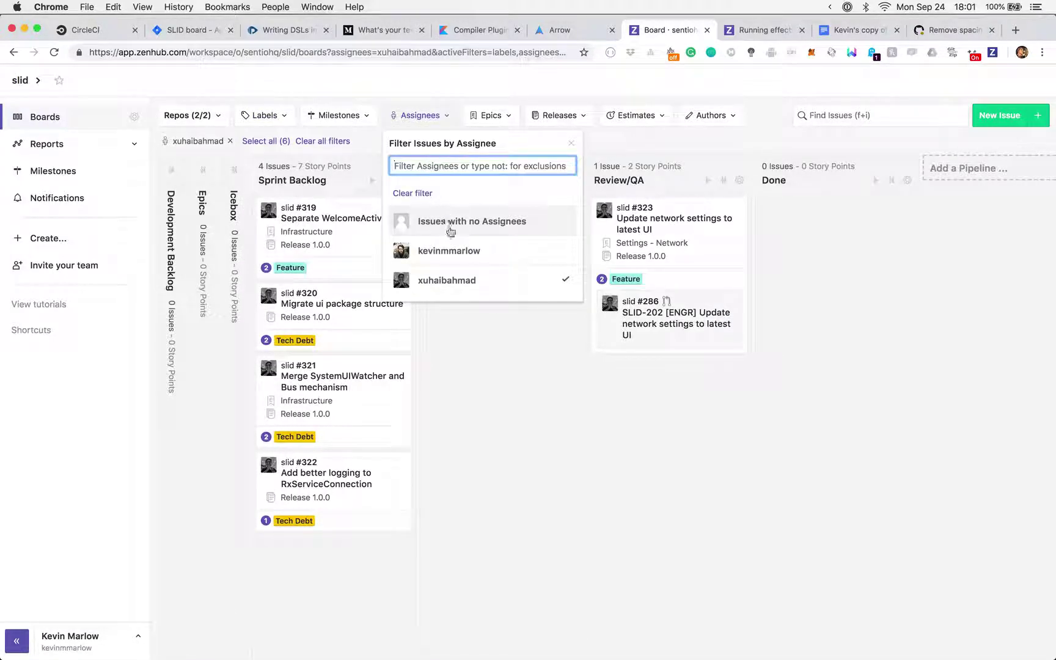
click(421, 194)
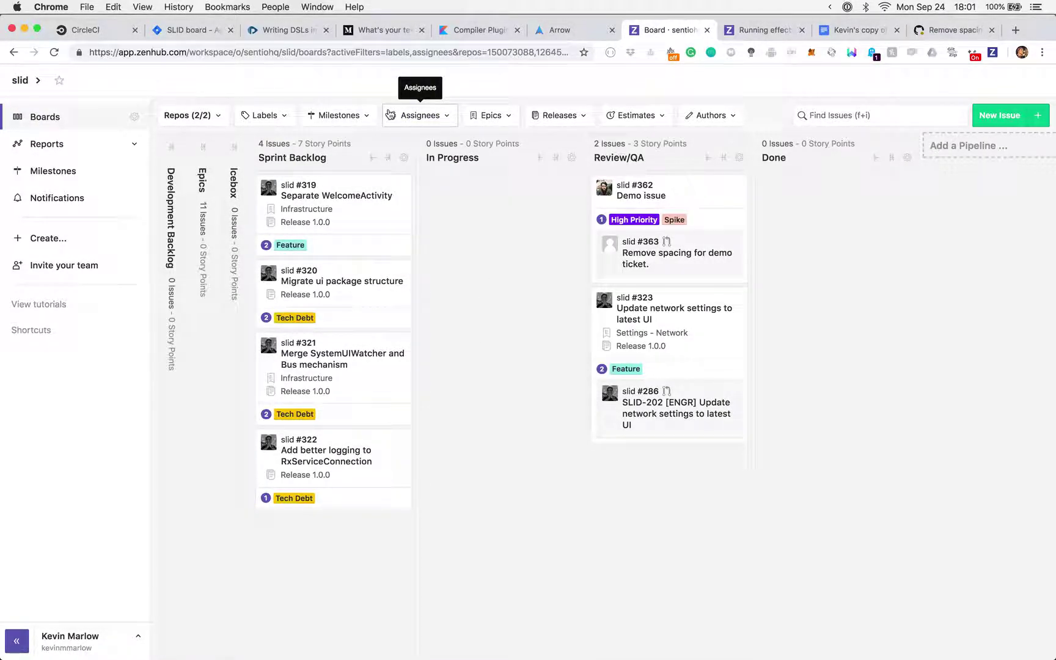
Look through the board's milestone, epic, estimate and author filter options.
click(367, 116)
click(518, 123)
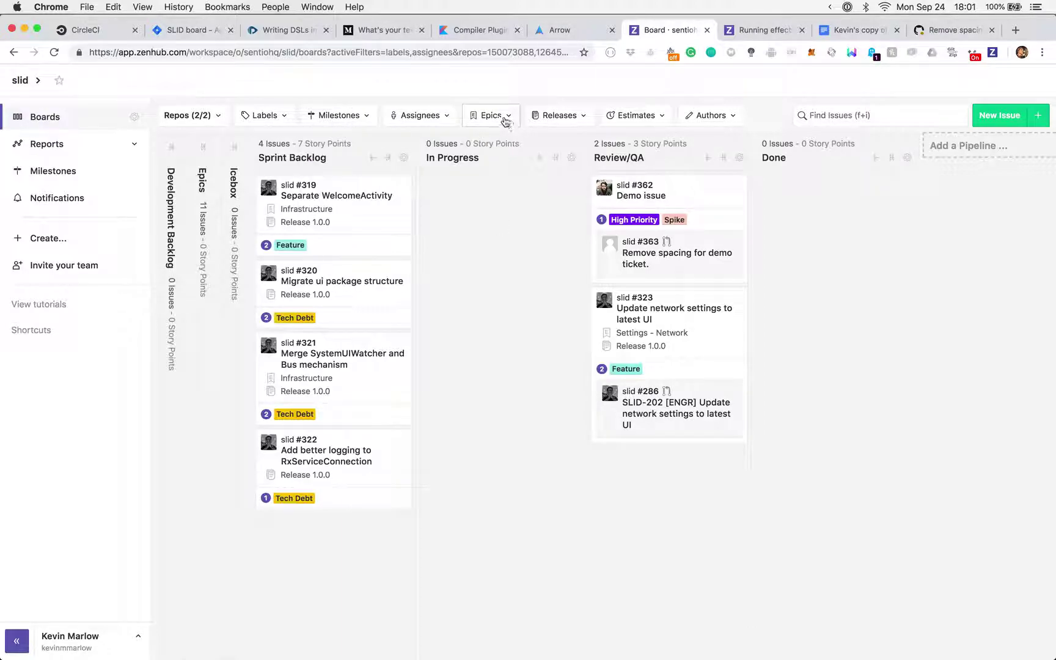
click(618, 123)
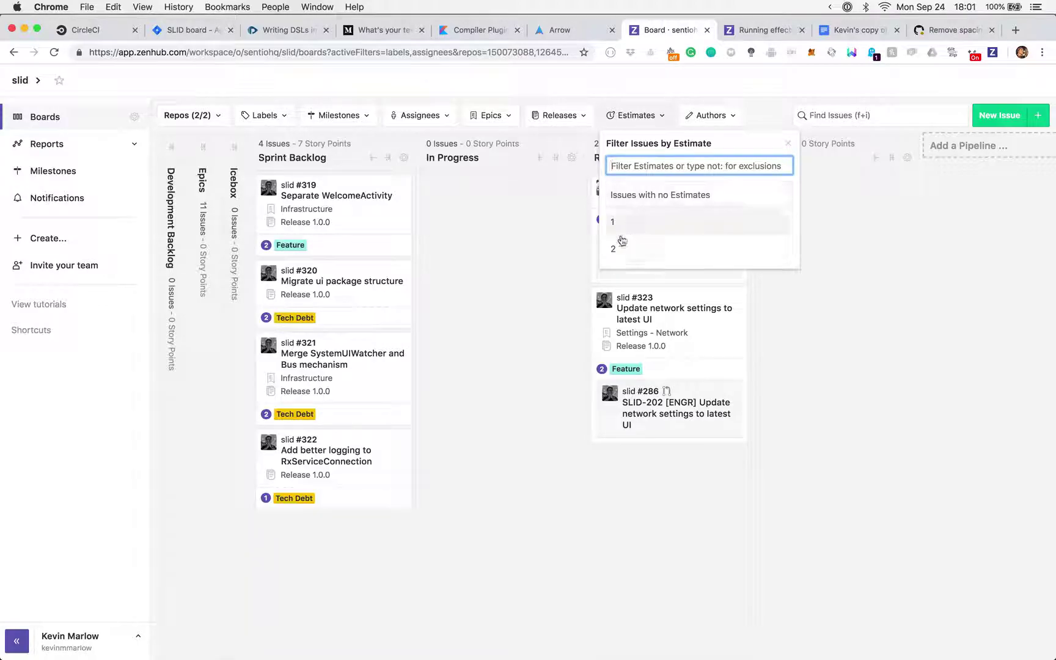
click(633, 114)
click(737, 115)
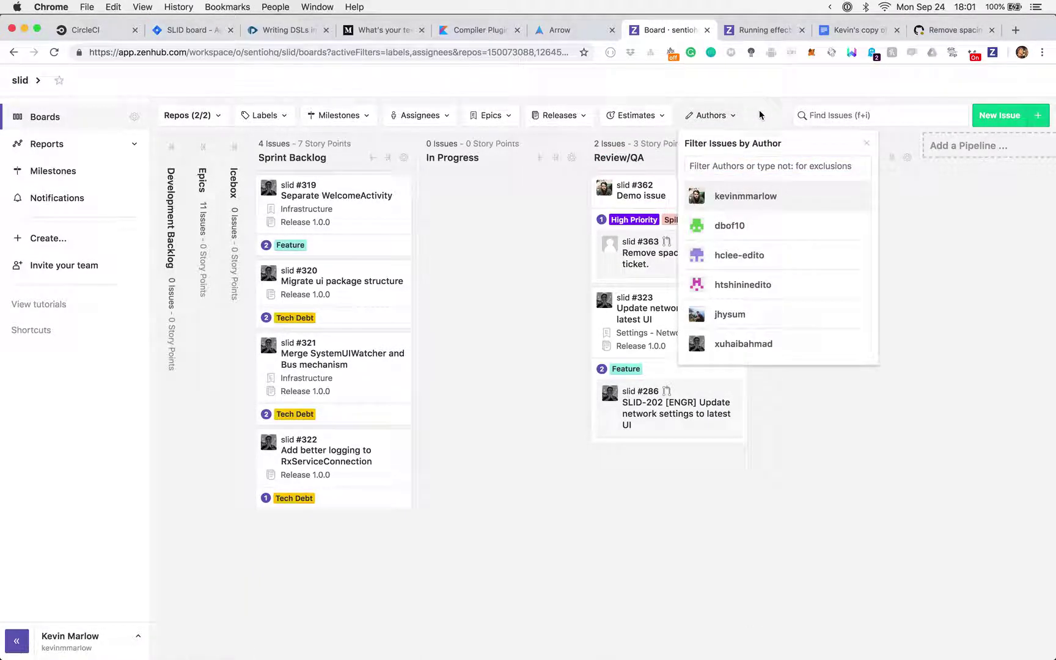
click(761, 115)
click(716, 119)
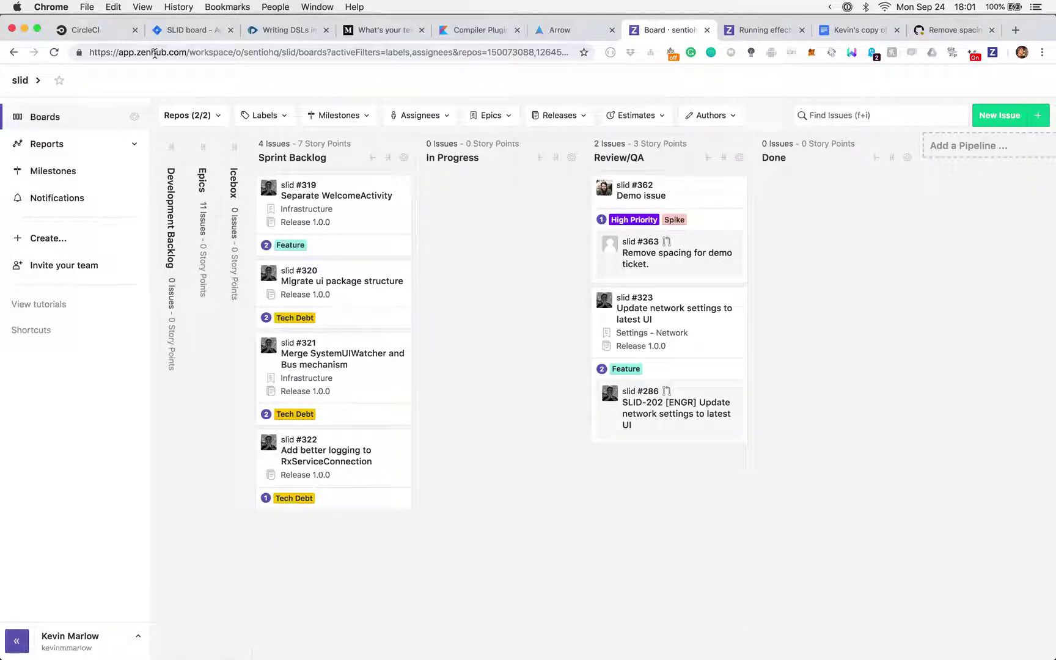
Check the slid jobs in CircleCI, and merge pull request #363 into develop using administrator privileges.
click(105, 38)
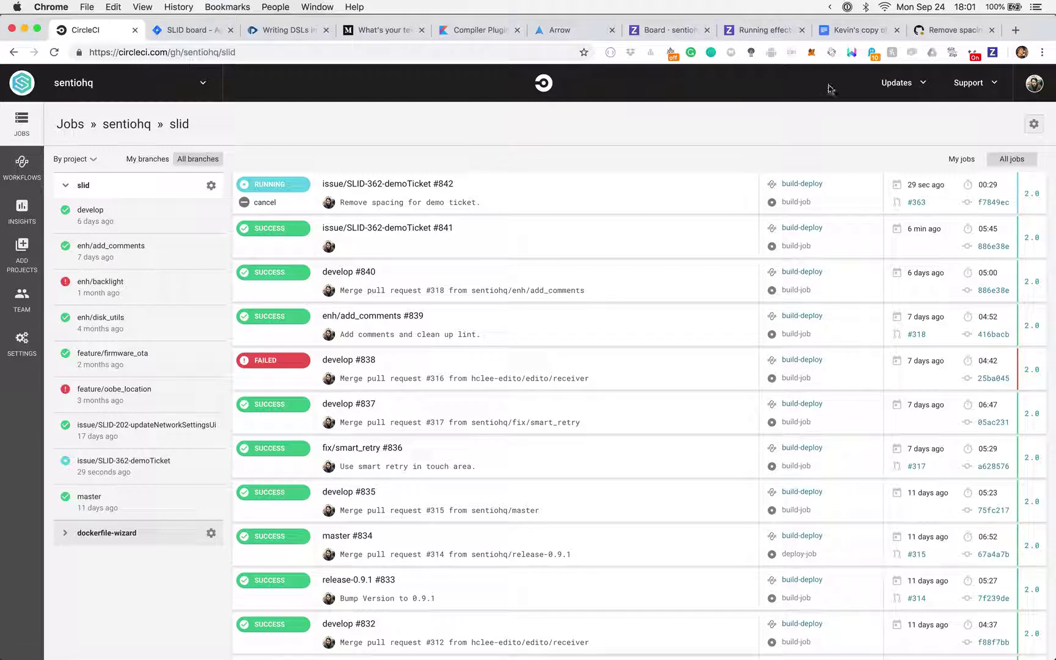
click(951, 31)
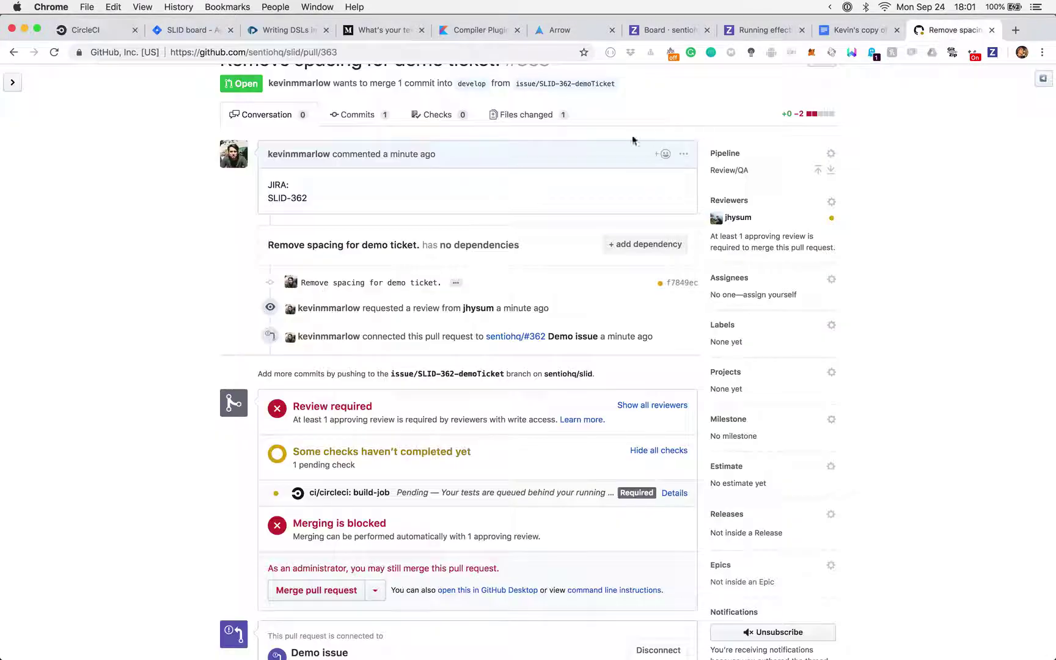
scroll(449, 312, down, 5)
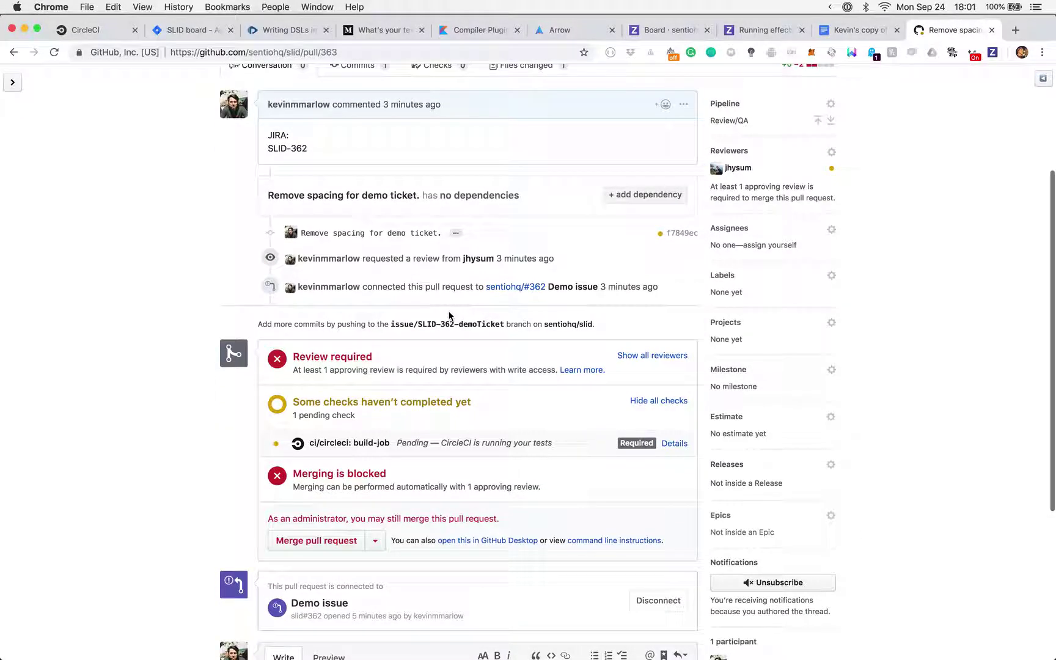
click(314, 457)
click(330, 339)
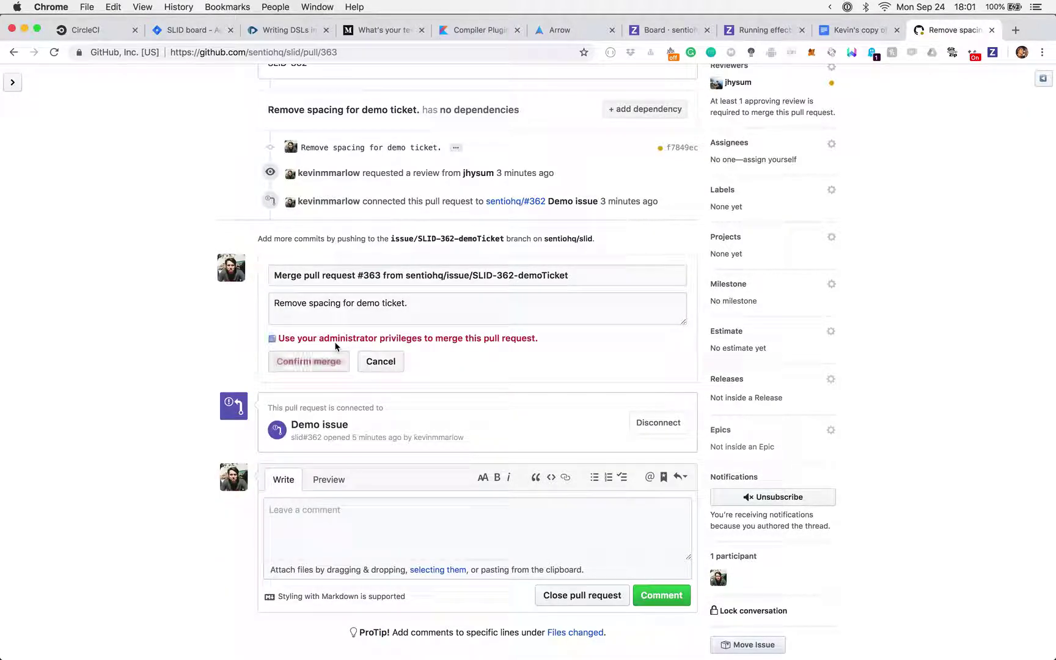
click(327, 364)
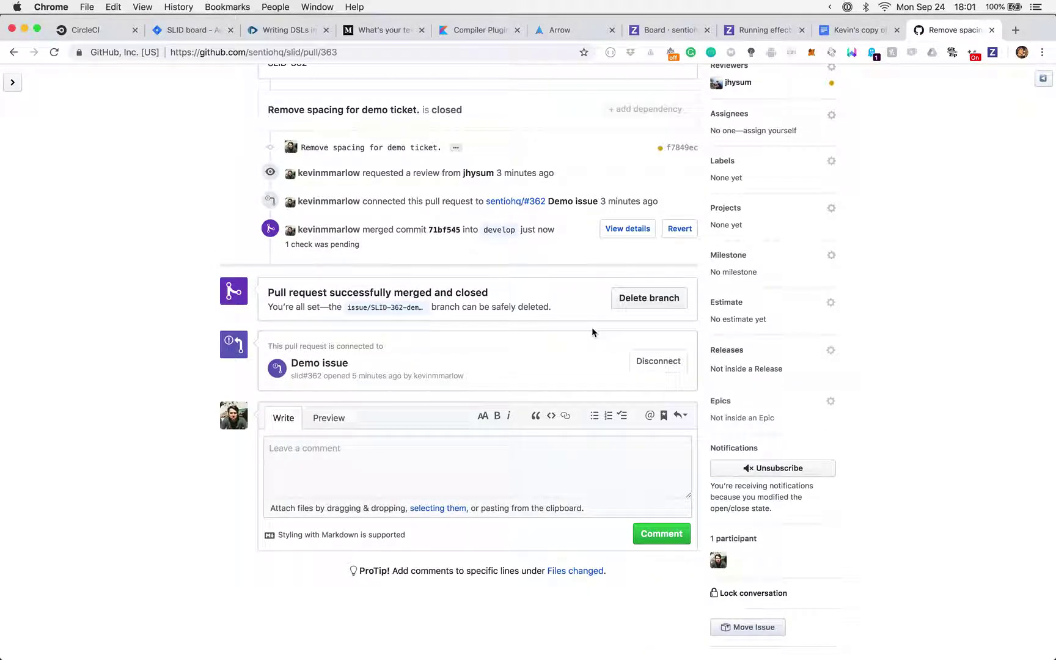
Delete the merged issue/SLID-362-demoTicket branch and open the slid repository's pull request list.
click(643, 302)
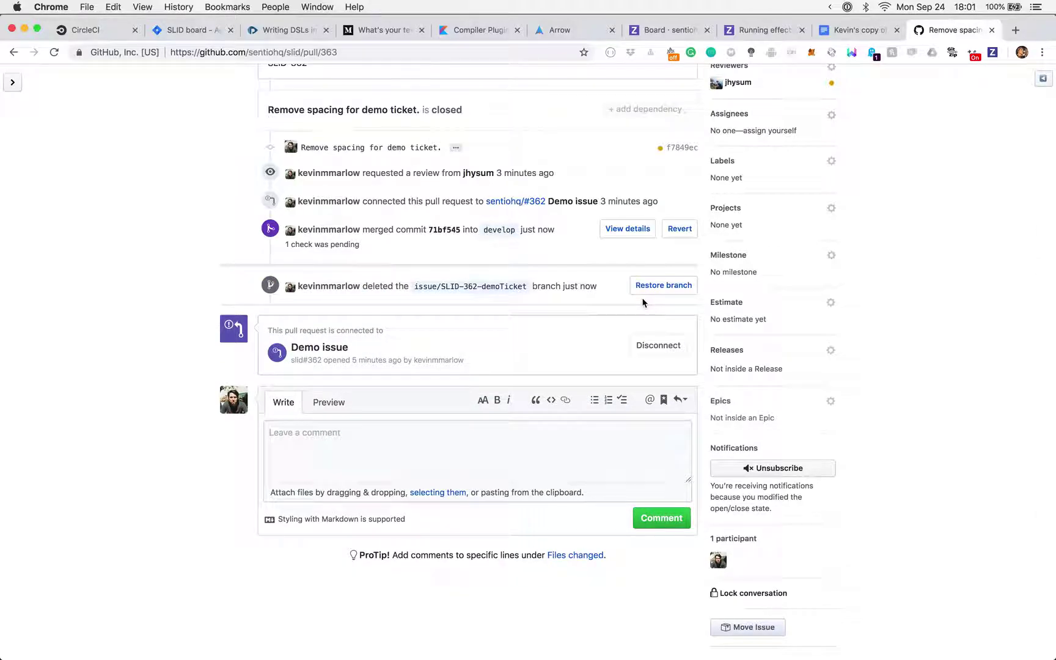
scroll(642, 303, up, 5)
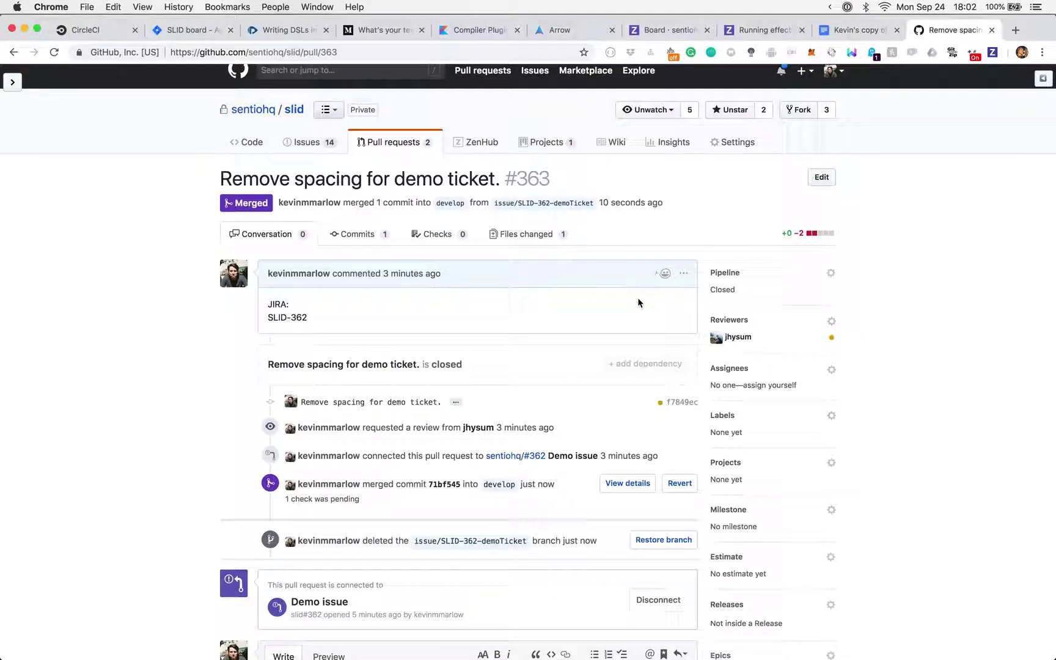
click(380, 149)
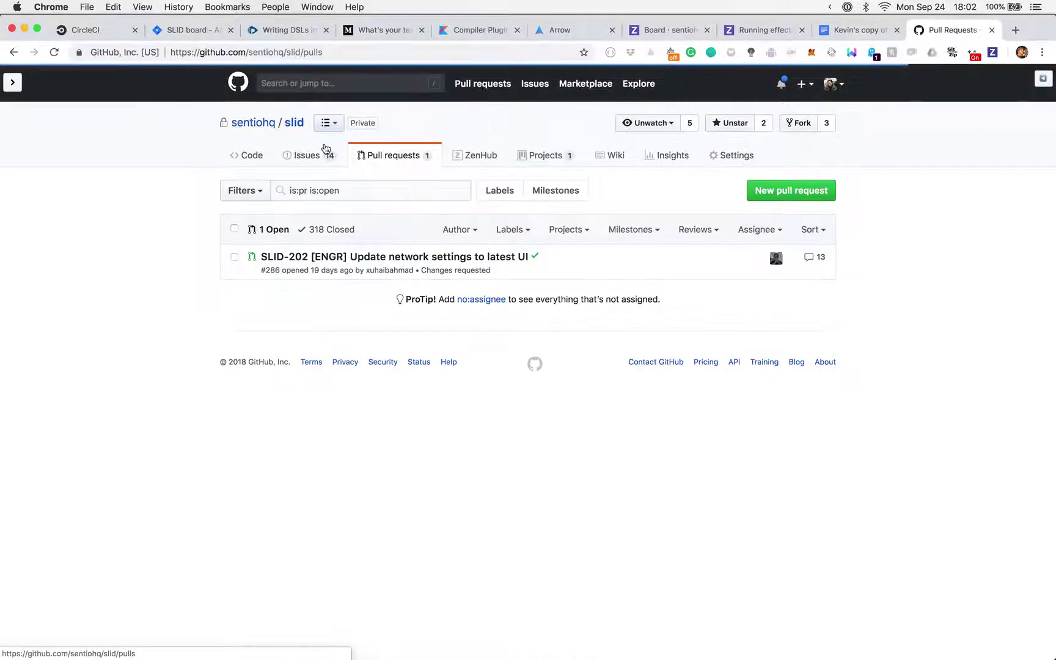
Return to the ZenHub board and move the Demo issue #362 card from Review/QA to Done.
click(686, 35)
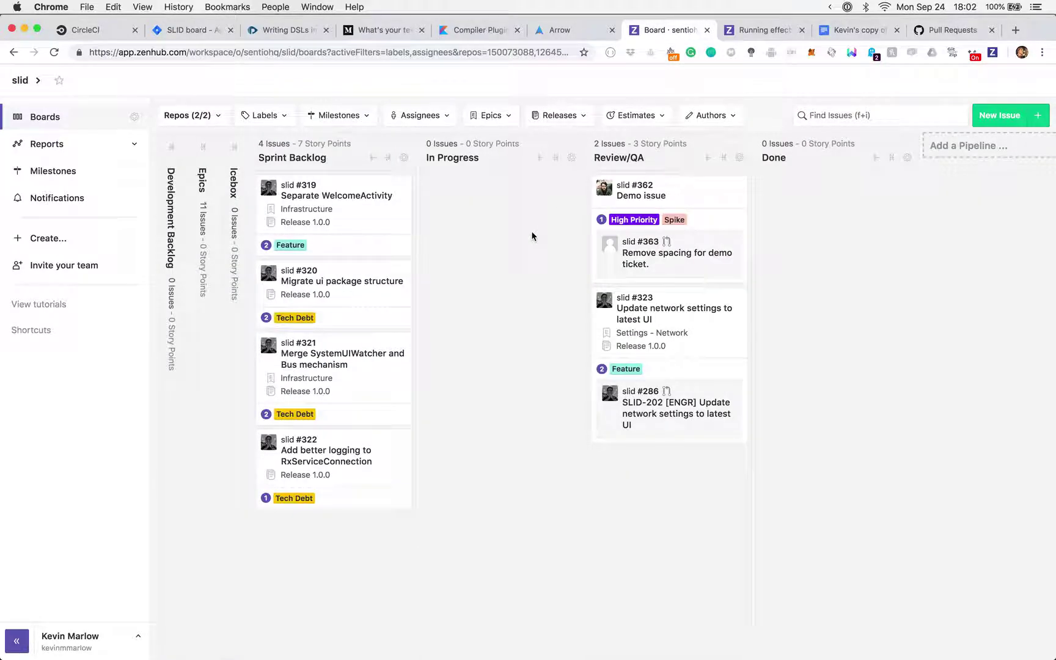
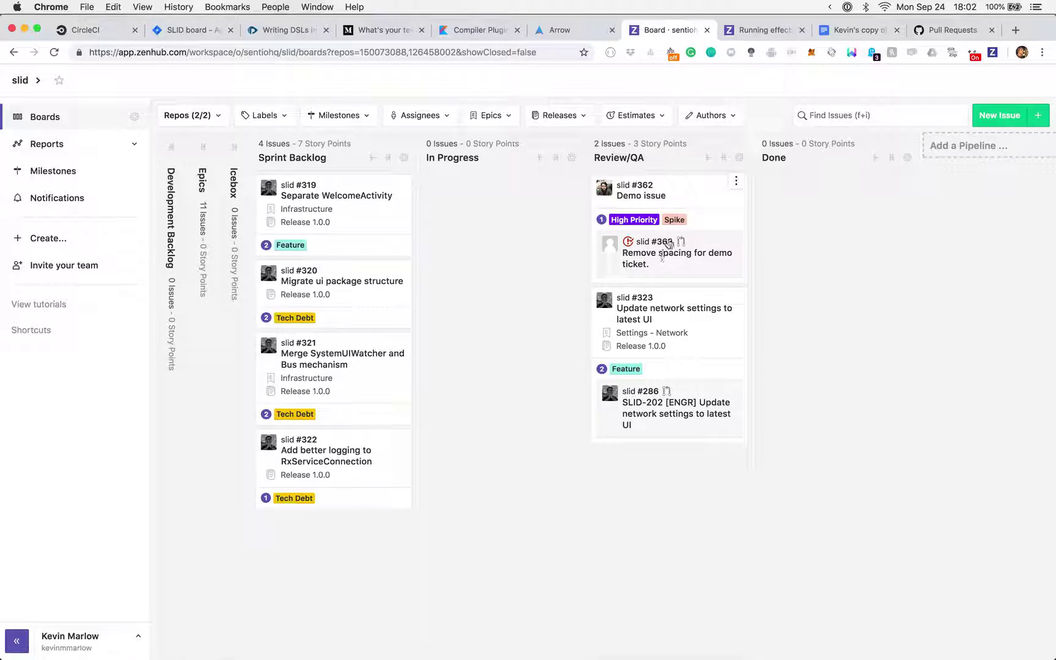
drag(685, 190, 847, 196)
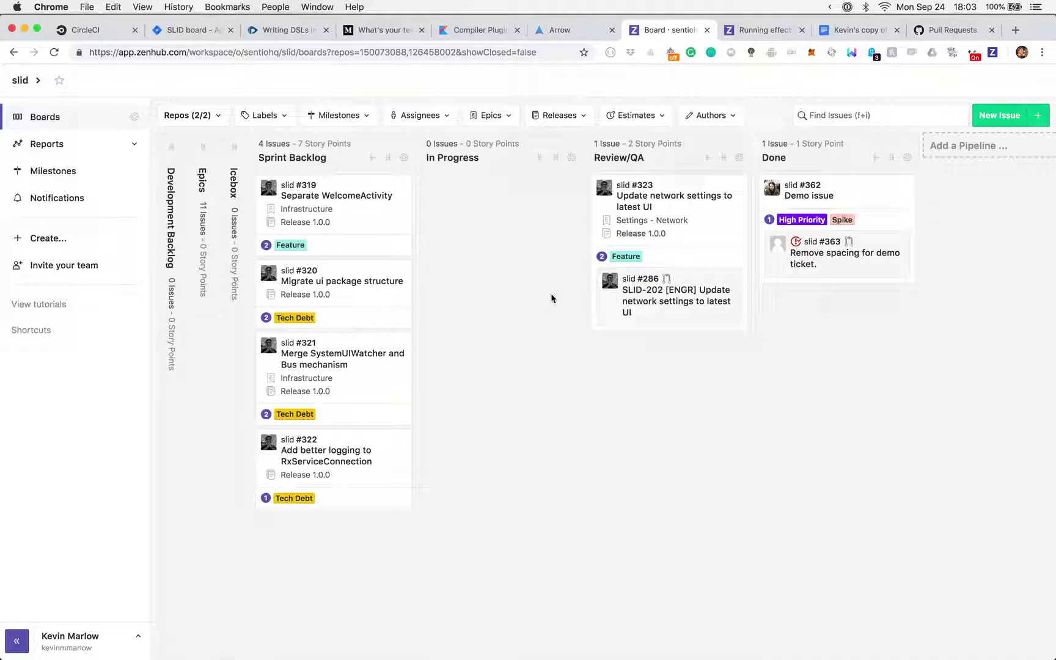
Review the details of Demo issue #362, close the issue and return to the board.
mouse_move(882, 191)
click(862, 201)
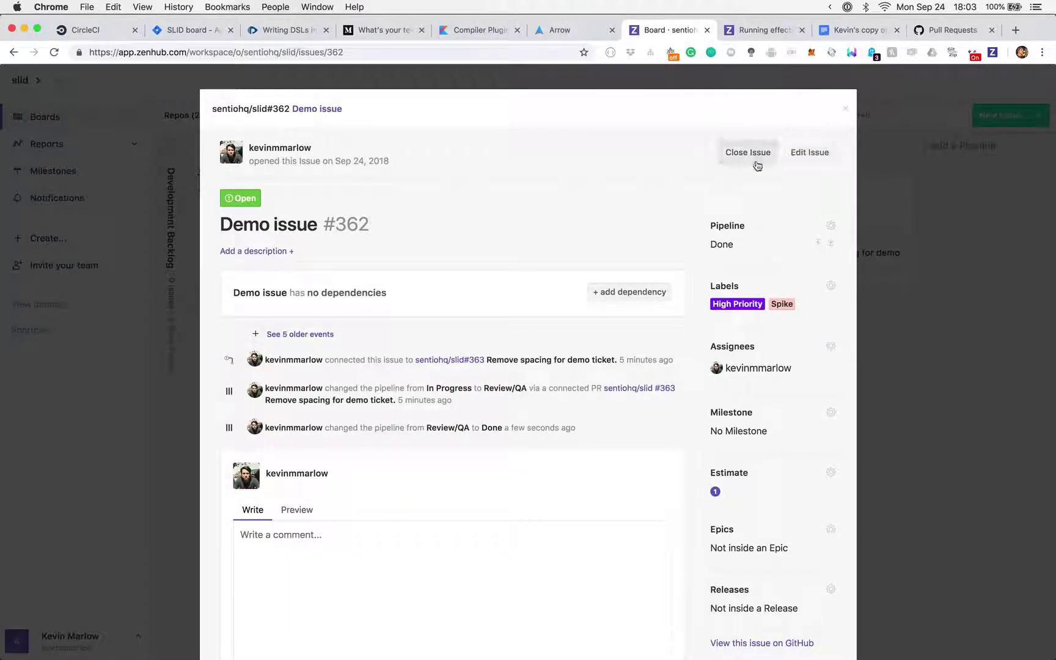
scroll(753, 219, down, 1)
scroll(753, 218, down, 2)
scroll(795, 232, up, 3)
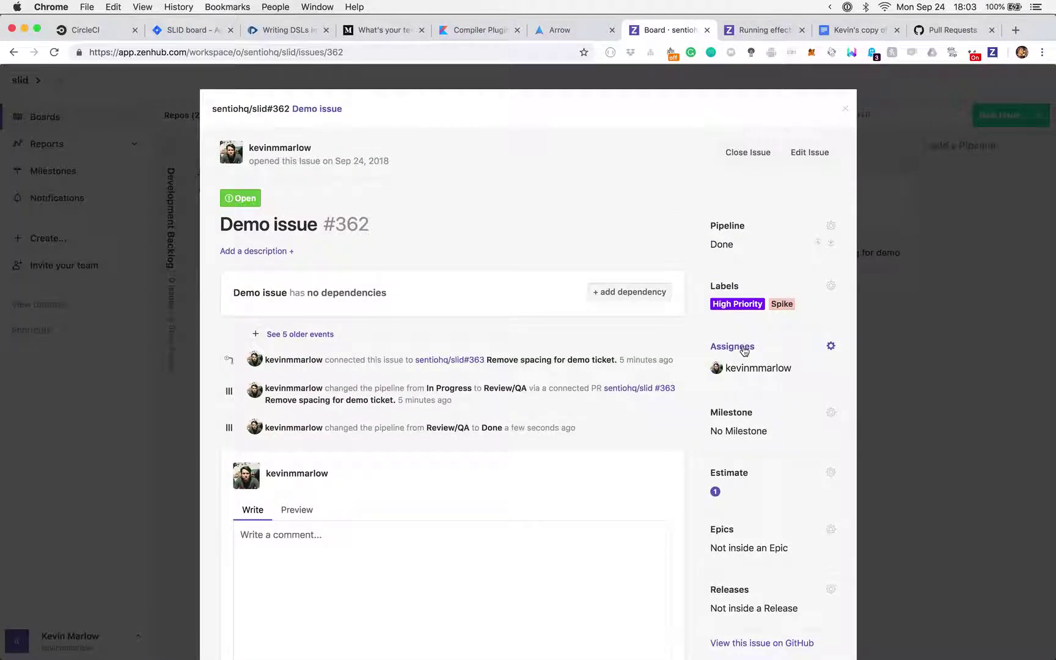
scroll(739, 489, down, 5)
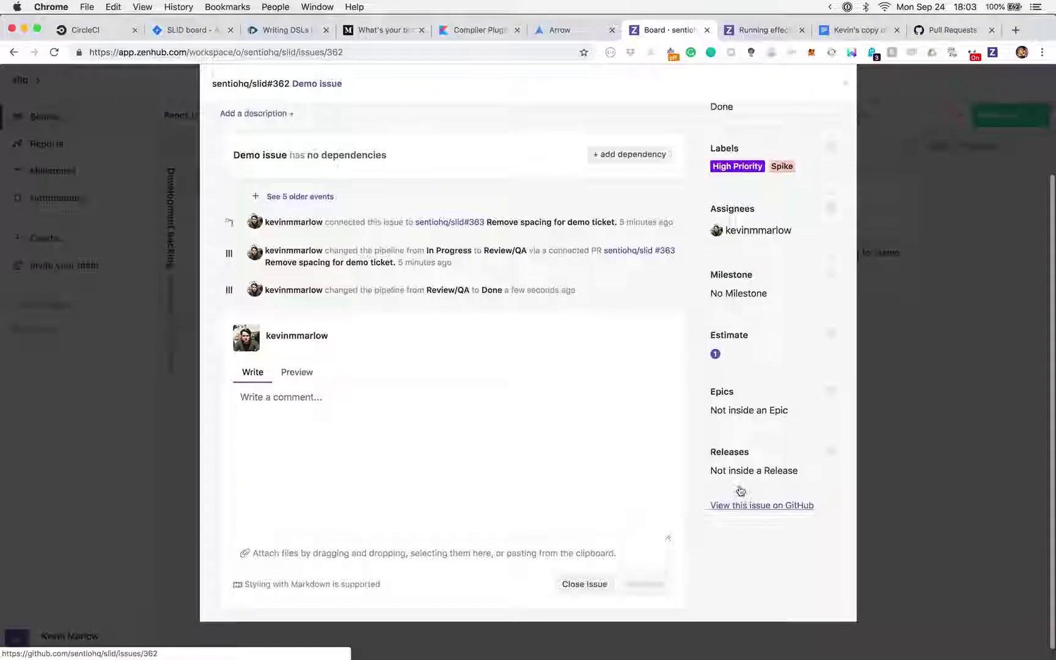
scroll(740, 491, up, 5)
click(740, 158)
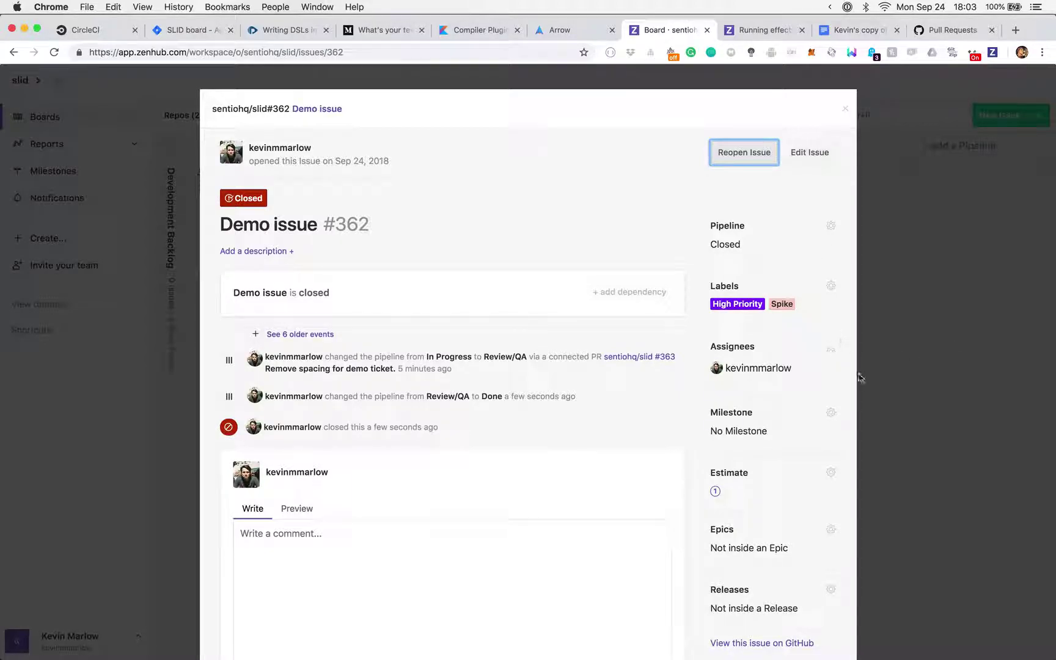
click(878, 393)
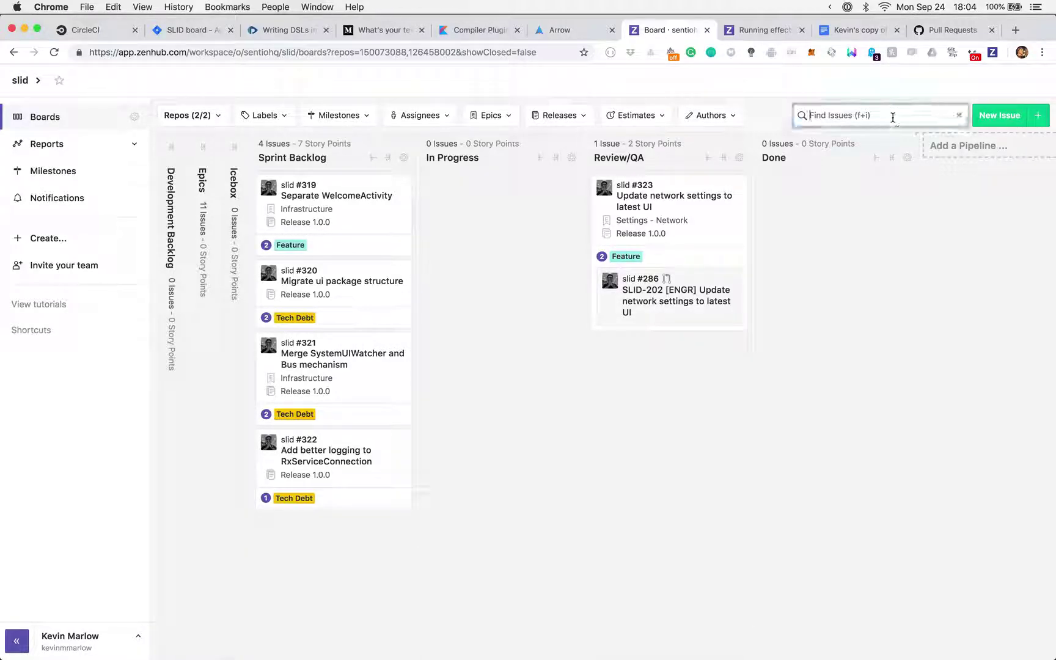
View the options for creating new items and the workspace notifications, and return to the board.
click(1044, 122)
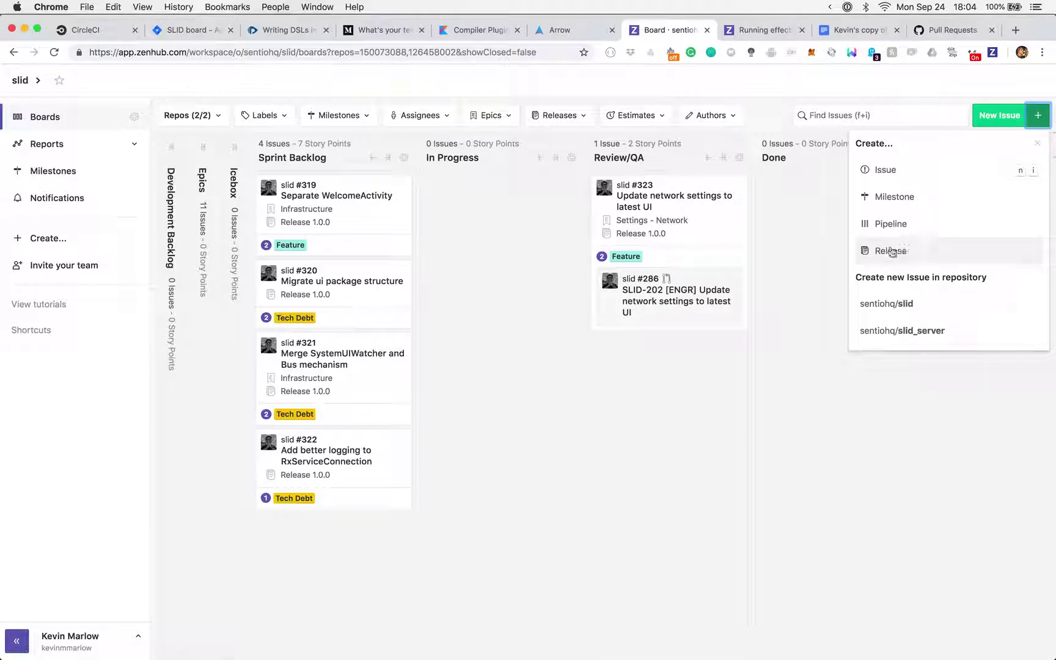
click(775, 276)
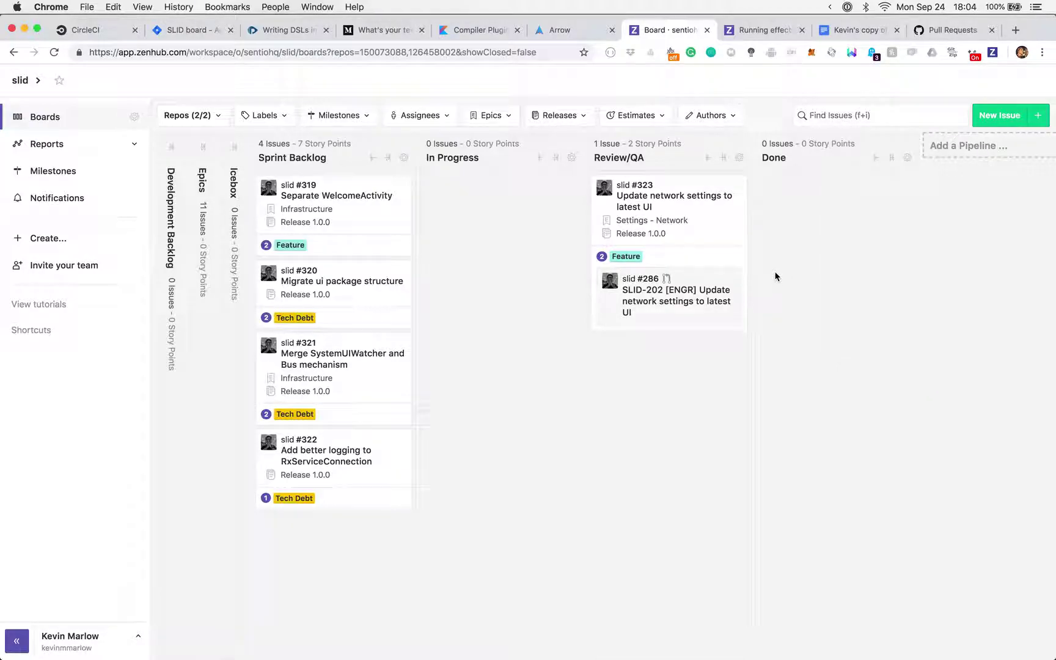
click(92, 201)
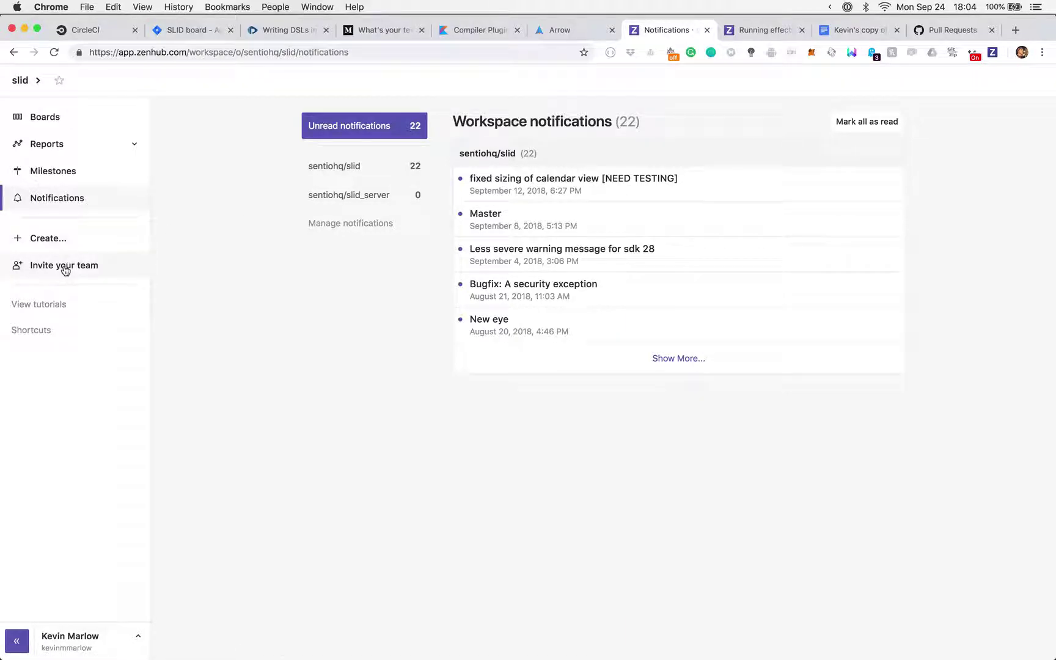
click(67, 125)
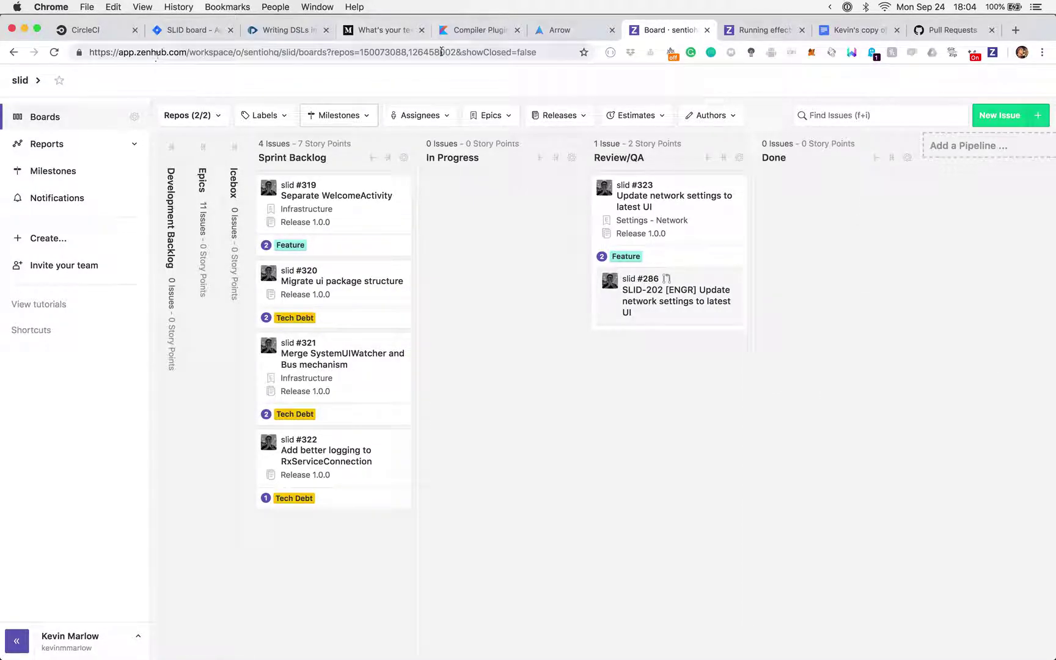
Switch to GitHub, find repositories matching "slid" in the repository switcher and open slid_server.
click(963, 38)
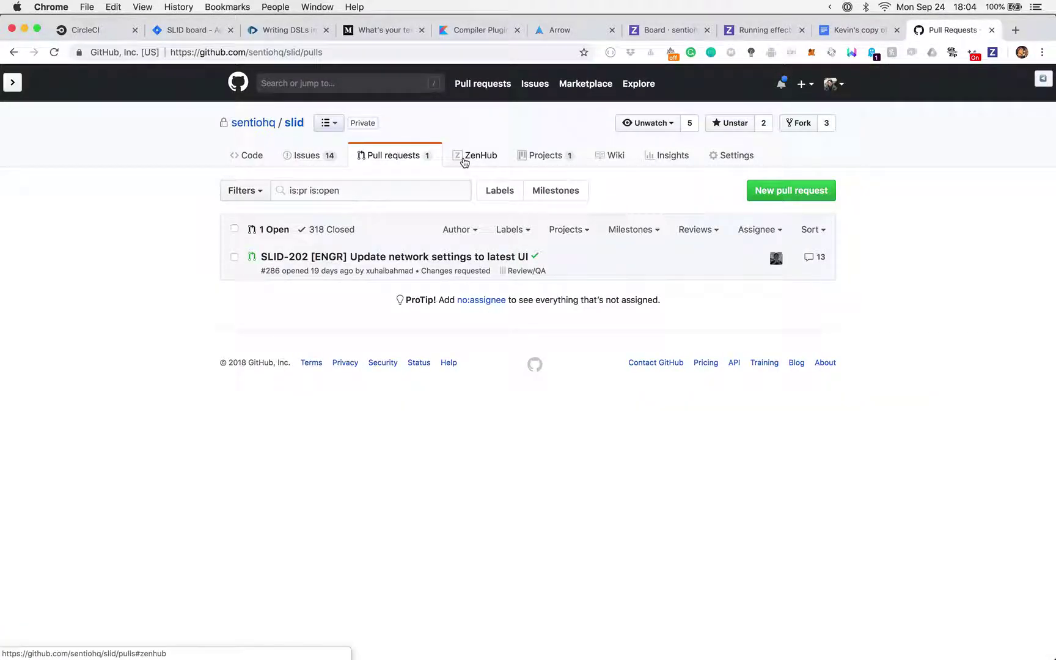
click(338, 125)
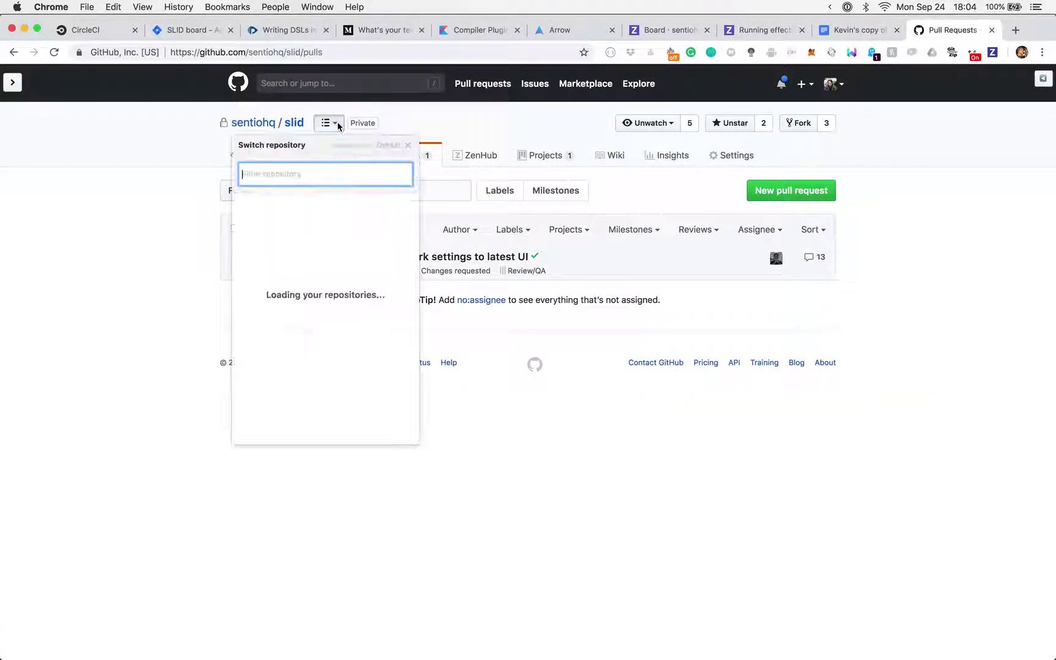
text(slid)
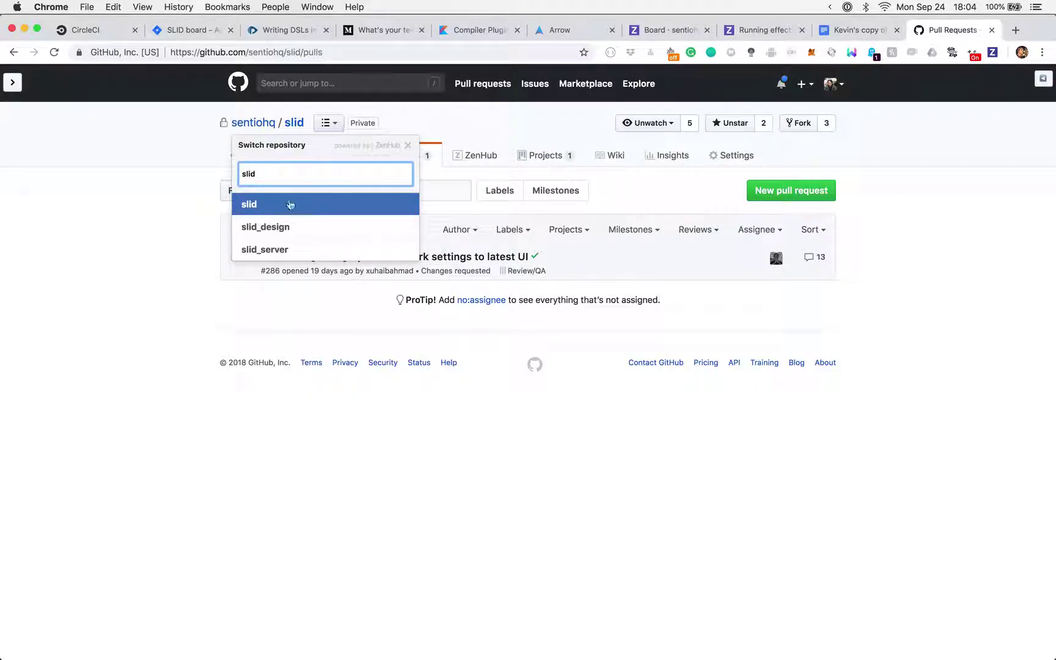
click(275, 249)
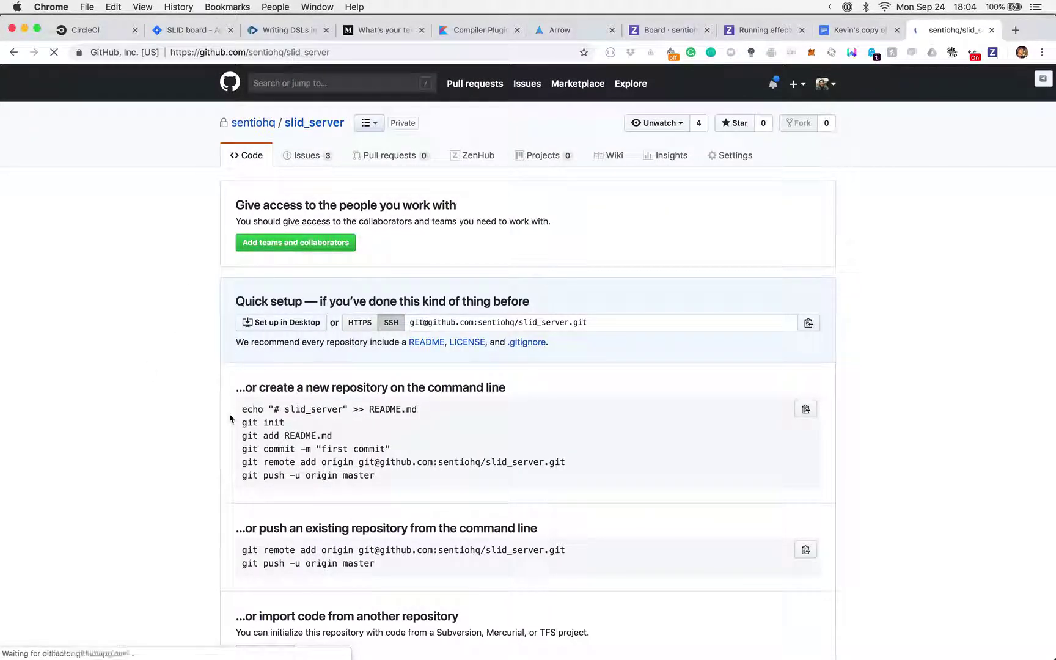
scroll(231, 418, down, 3)
scroll(231, 418, up, 3)
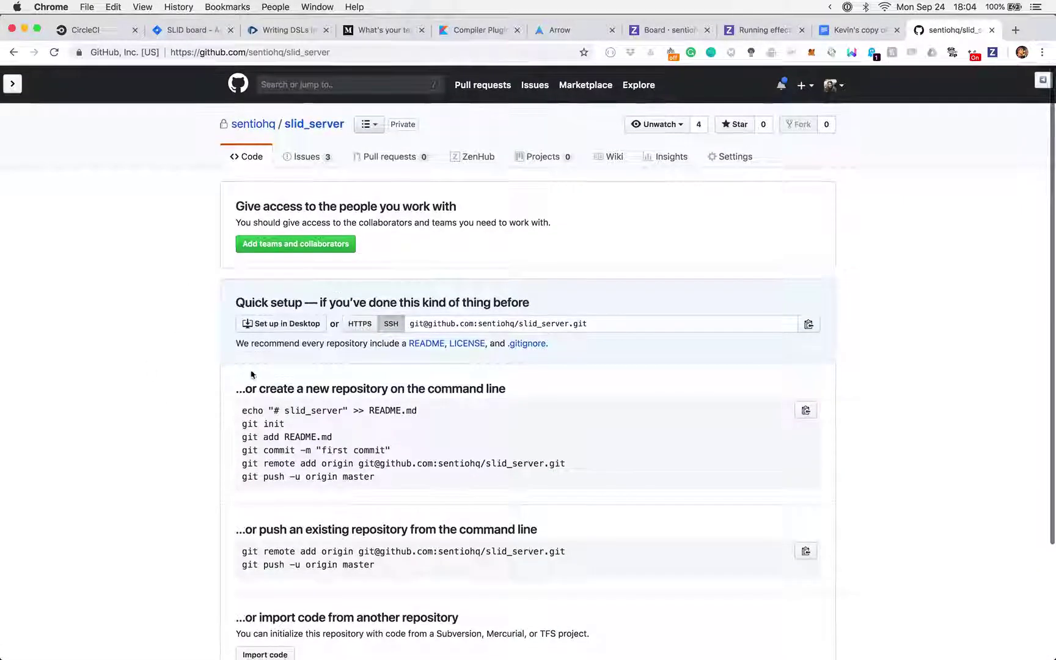
Open slid_server's ZenHub board, exclude the slid repository from the repo filter and look across the pipelines.
click(479, 156)
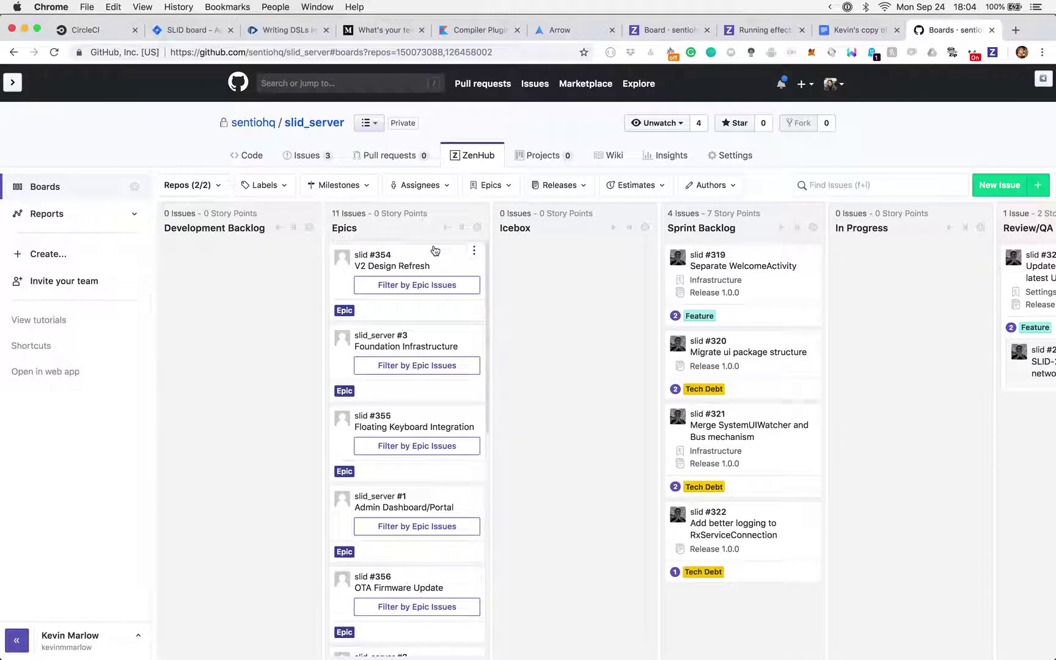
scroll(426, 395, down, 2)
scroll(426, 394, down, 1)
scroll(426, 394, up, 3)
click(217, 186)
click(208, 291)
click(533, 382)
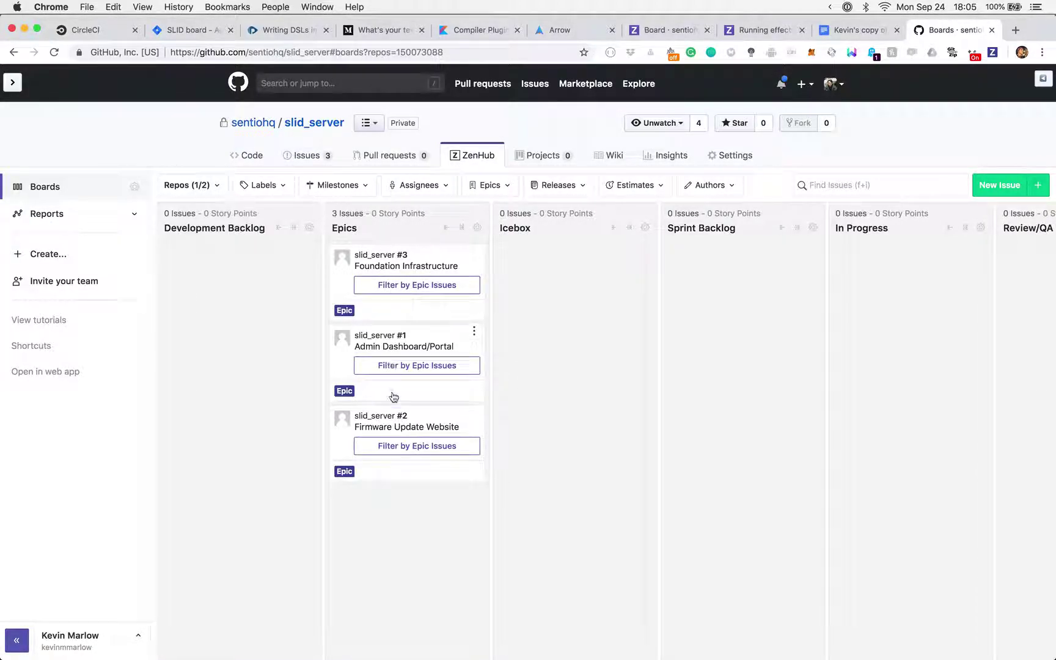
scroll(490, 454, right, 3)
scroll(491, 454, right, 10)
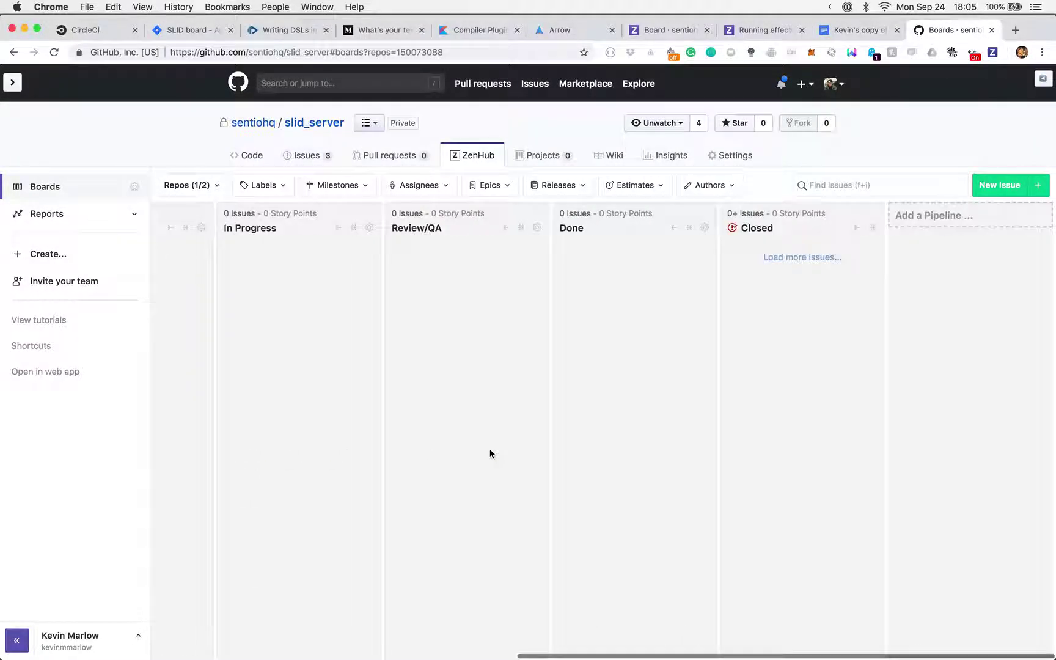
scroll(498, 453, left, 5)
scroll(497, 454, left, 10)
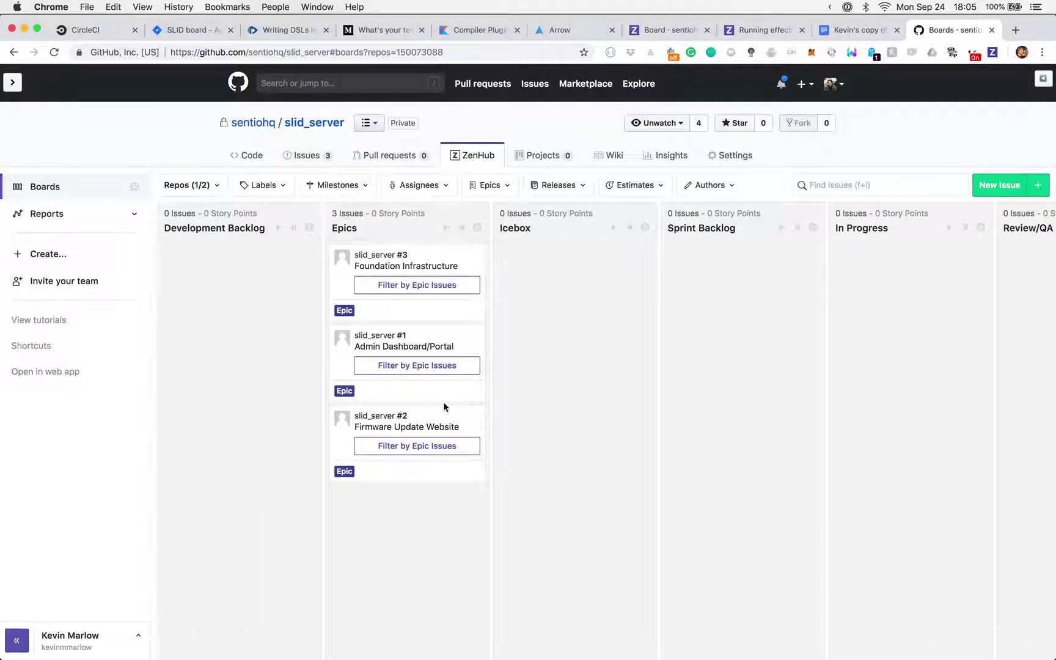
Open the slid_server repository's issues and view its list of labels.
click(323, 156)
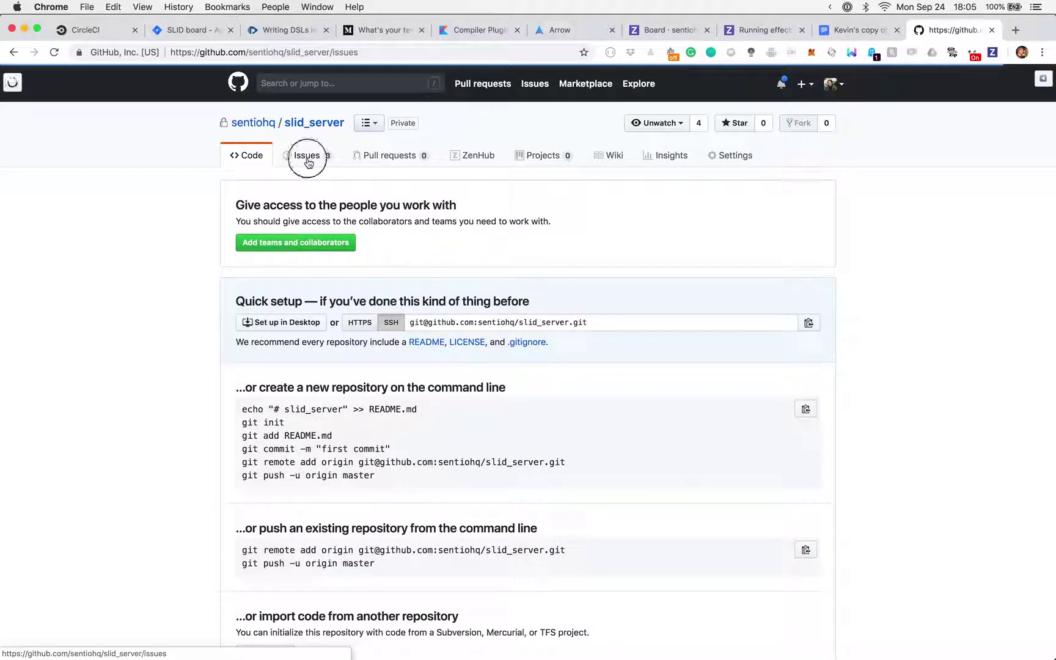
click(500, 194)
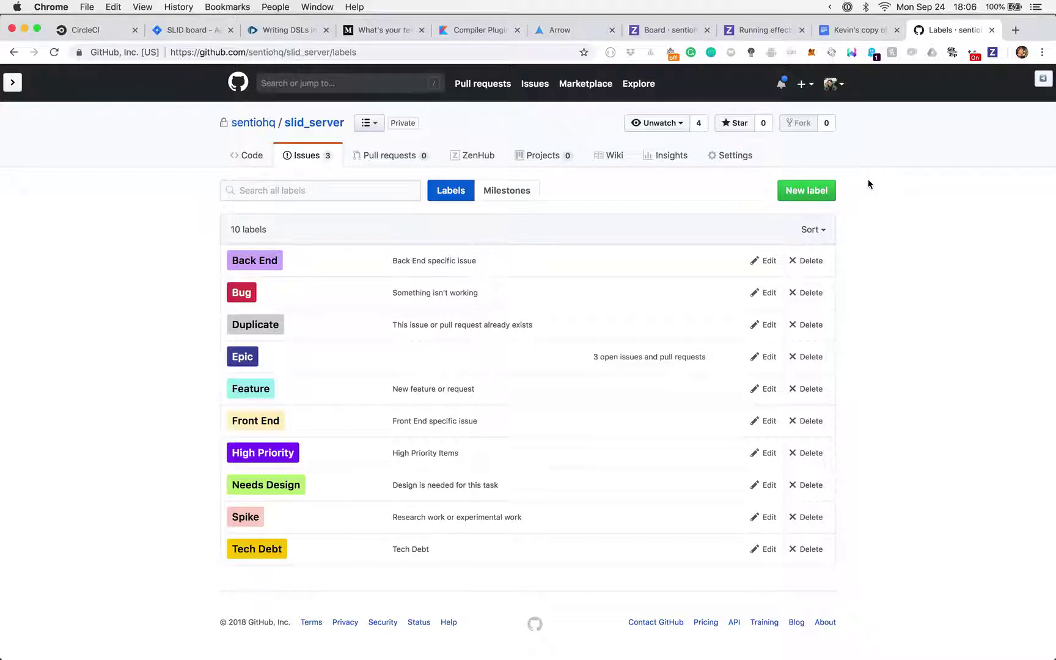
Reveal the hidden Mac menu bar icons and open the preferences of Vanilla.
click(830, 6)
click(832, 7)
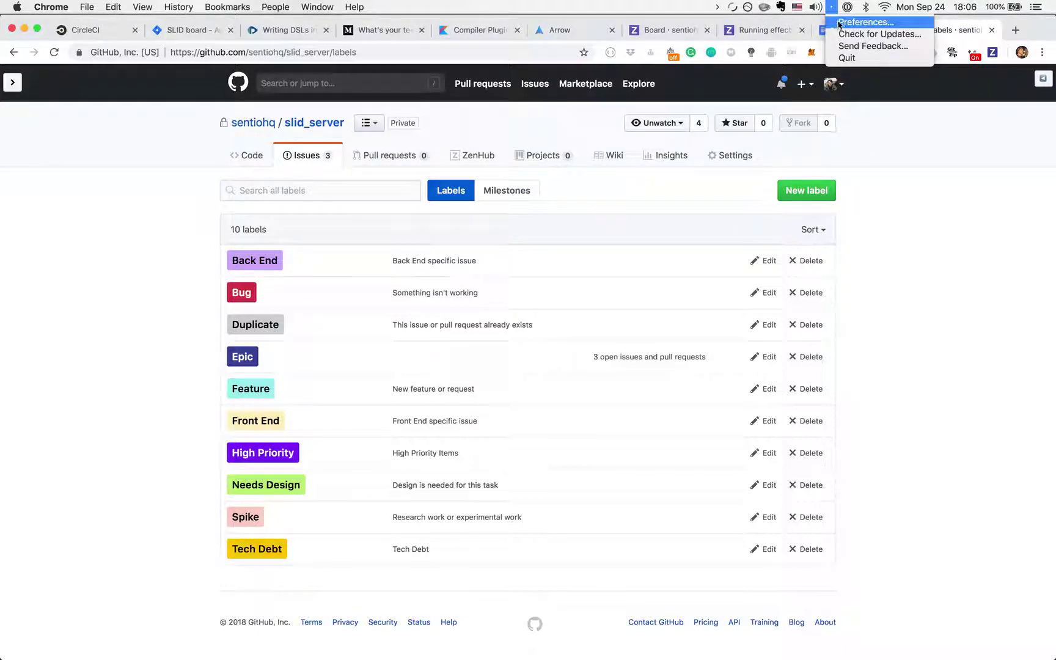
click(839, 24)
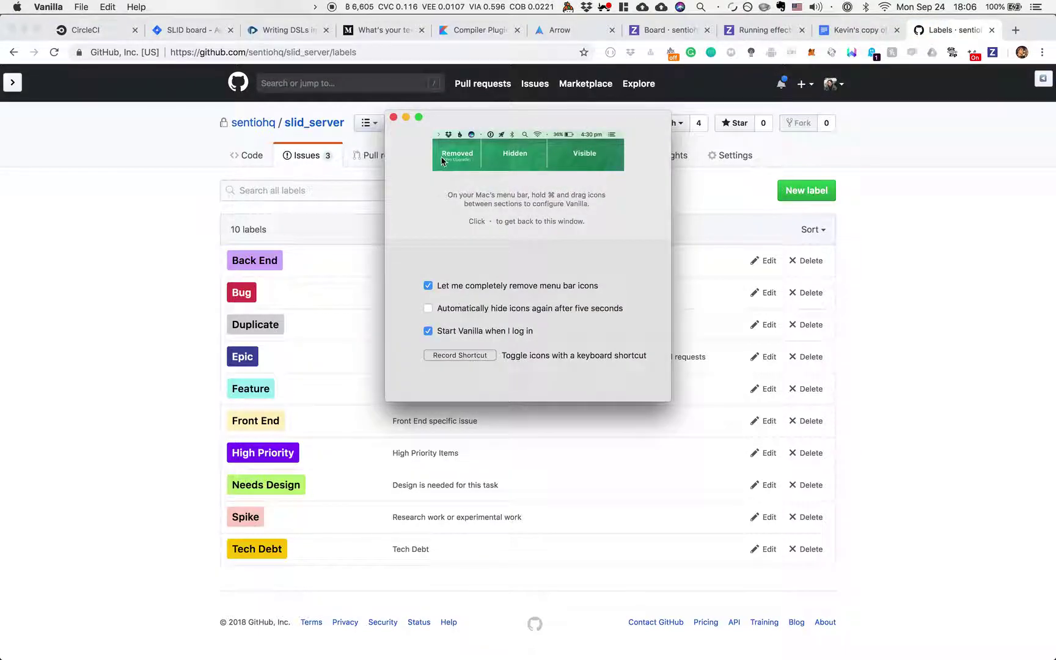